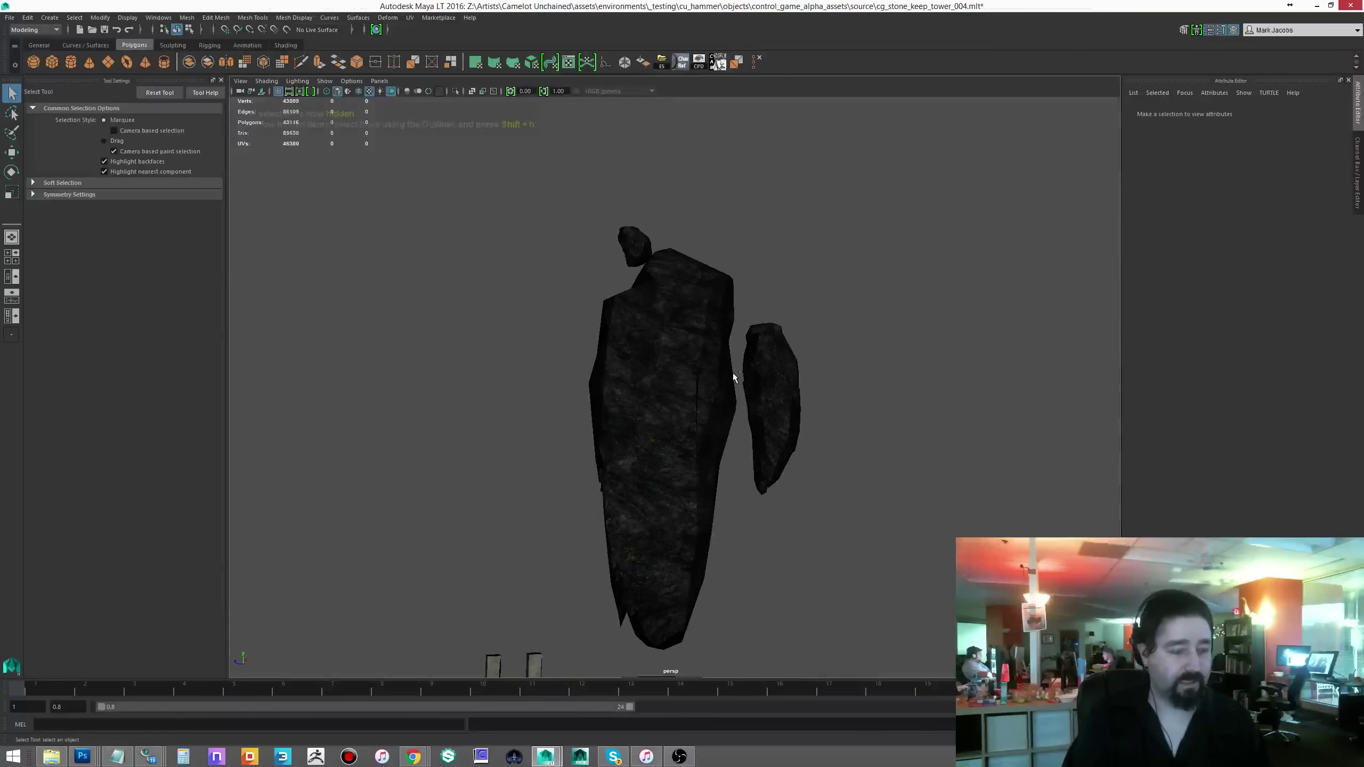
- Orbit around the keep, unhide the wireframe rocks, and pull out to an overview of the arena
{"action": "left_click_drag", "start_coordinate": [734, 377], "coordinate": [697, 368], "text": "alt"}
{"action": "middle_click_drag", "start_coordinate": [697, 369], "coordinate": [749, 356], "text": "alt"}
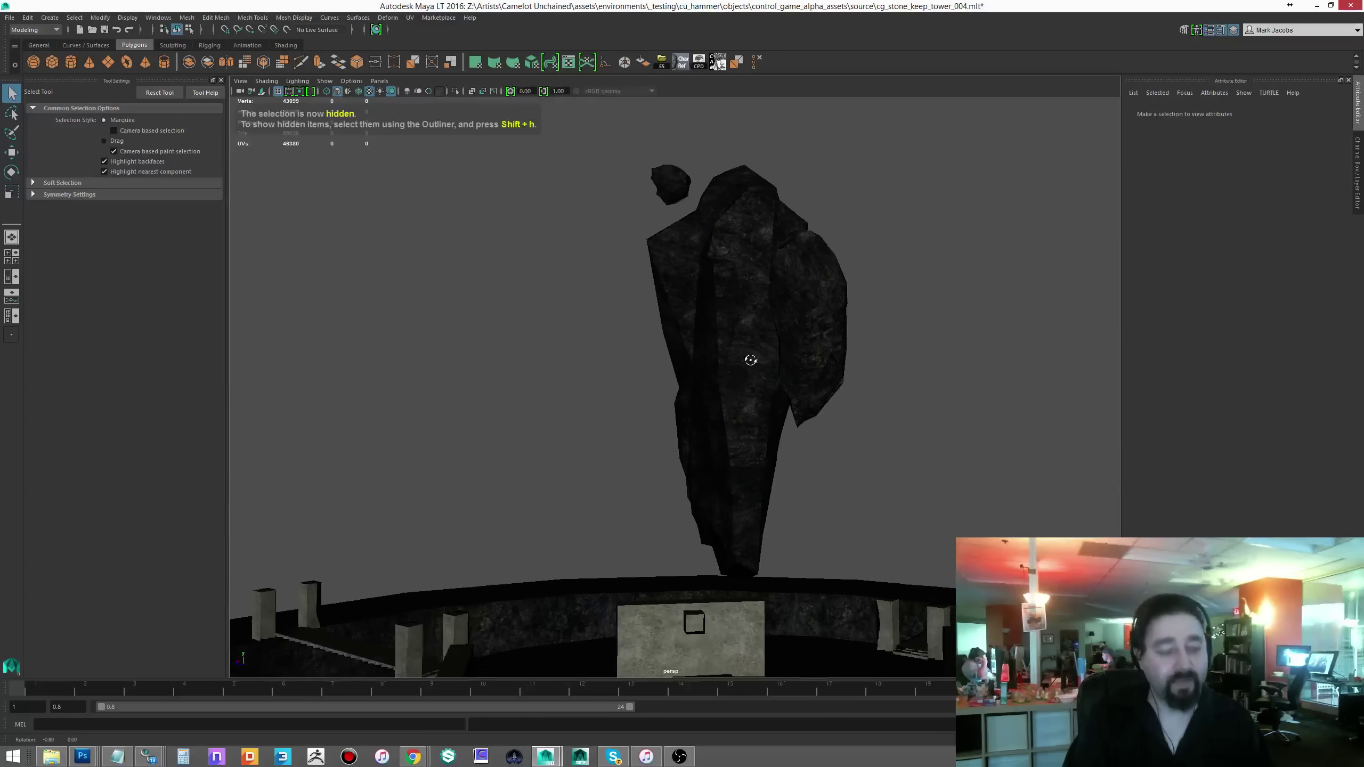
{"action": "left_click_drag", "start_coordinate": [749, 356], "coordinate": [768, 414], "text": "alt"}
{"action": "key", "text": "ctrl+shift+h"}
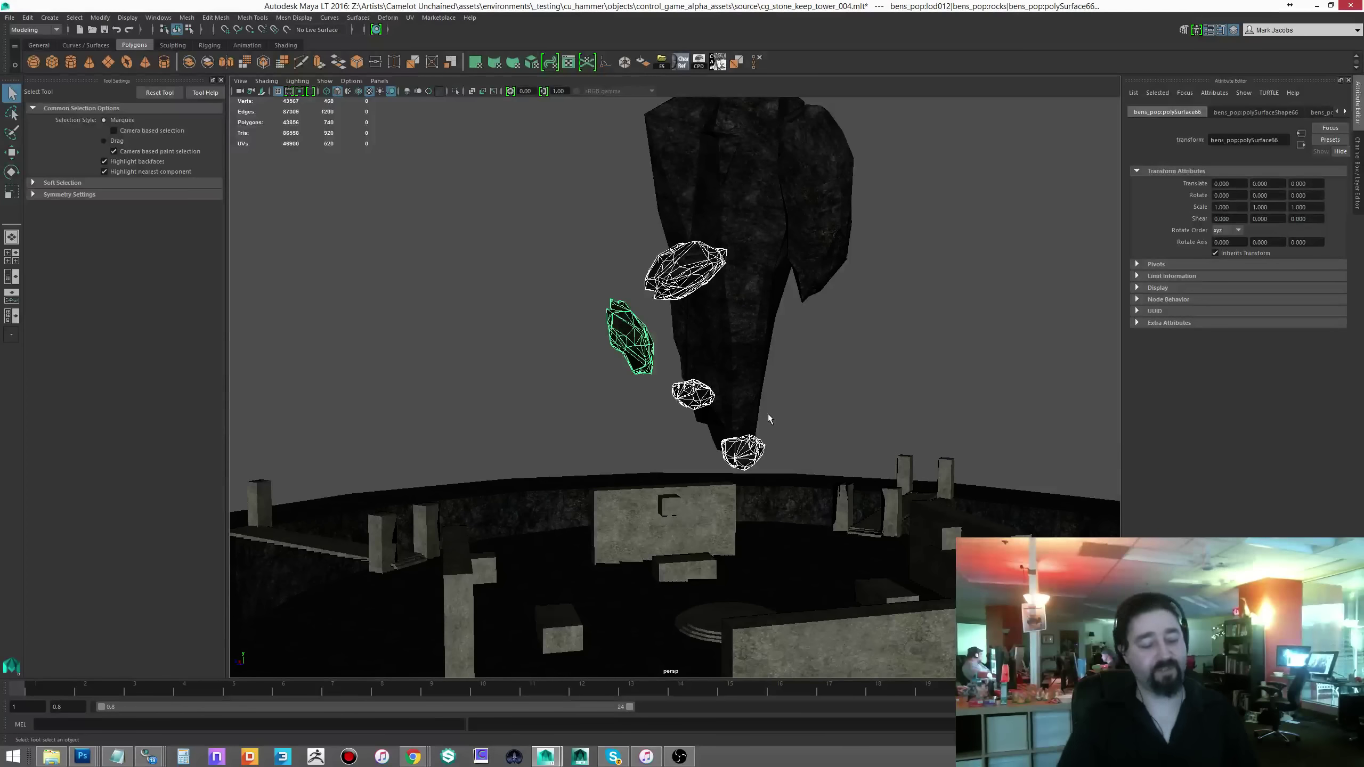
{"action": "left_click_drag", "start_coordinate": [727, 418], "coordinate": [810, 310], "text": "alt"}
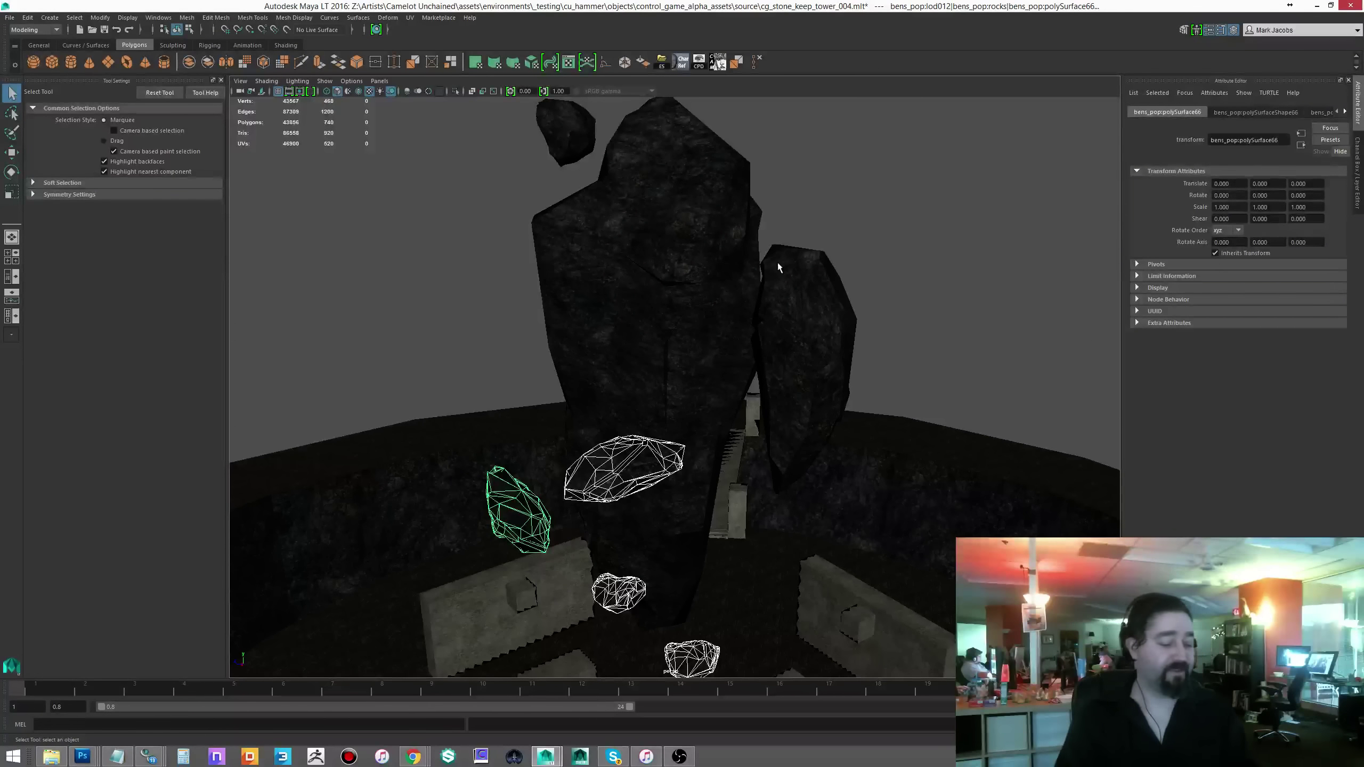
{"action": "right_click_drag", "start_coordinate": [778, 268], "coordinate": [689, 545], "text": "alt"}
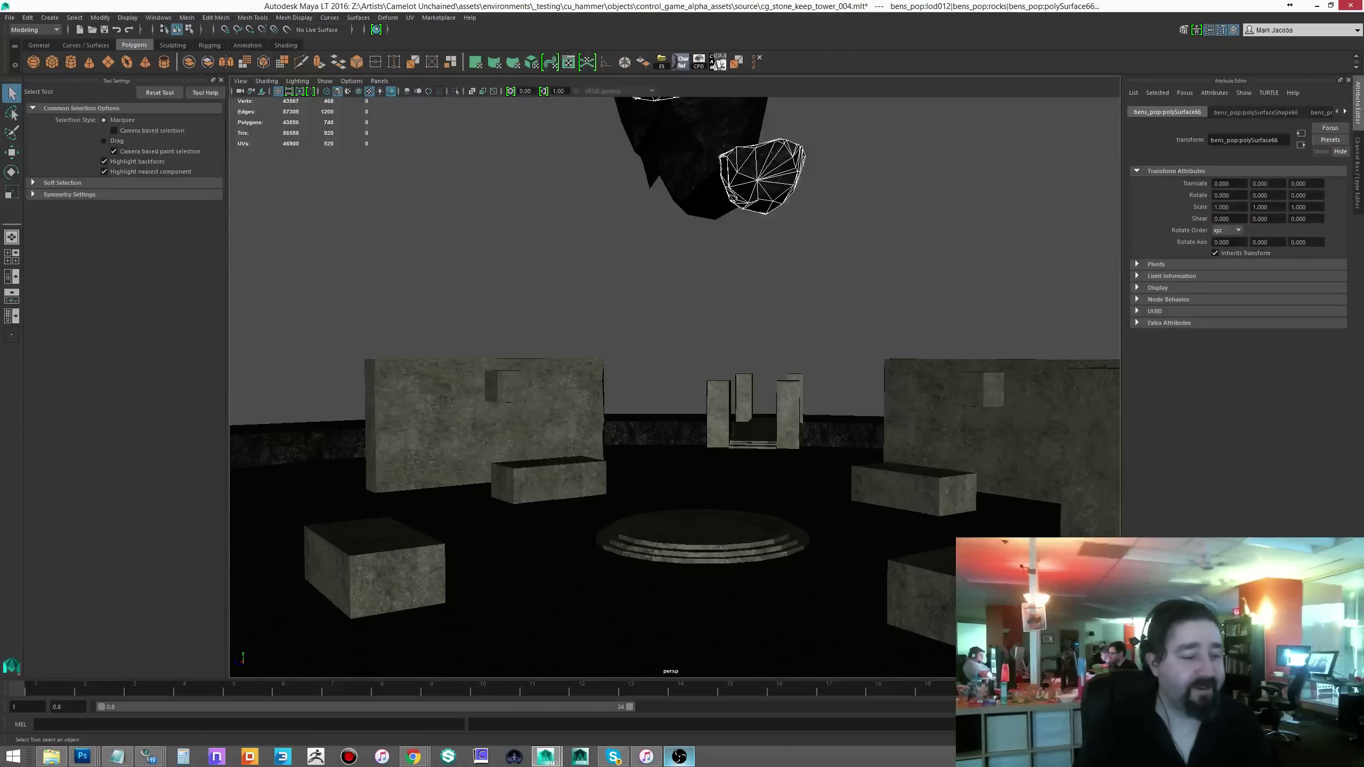
{"action": "left_click_drag", "start_coordinate": [949, 463], "coordinate": [903, 476], "text": "alt"}
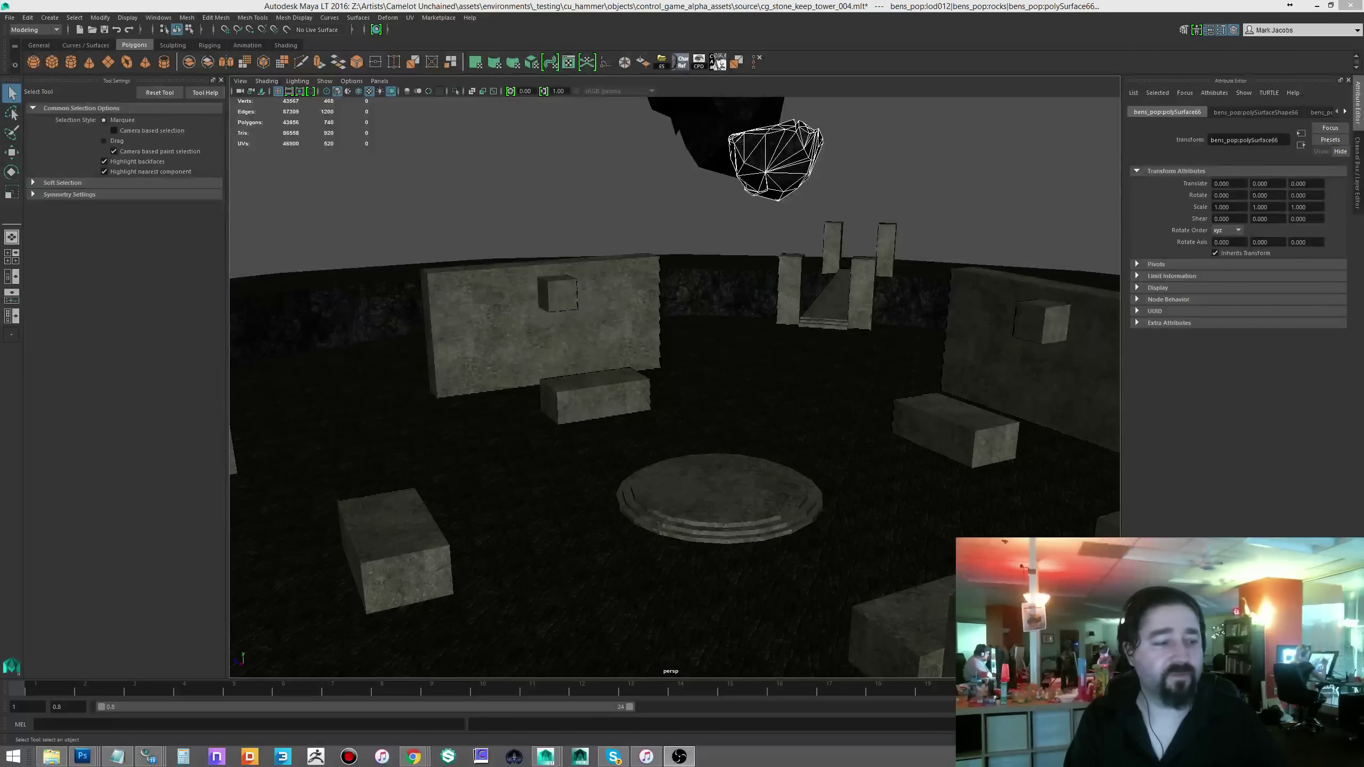
{"action": "left_click_drag", "start_coordinate": [781, 156], "coordinate": [784, 278], "text": "alt"}
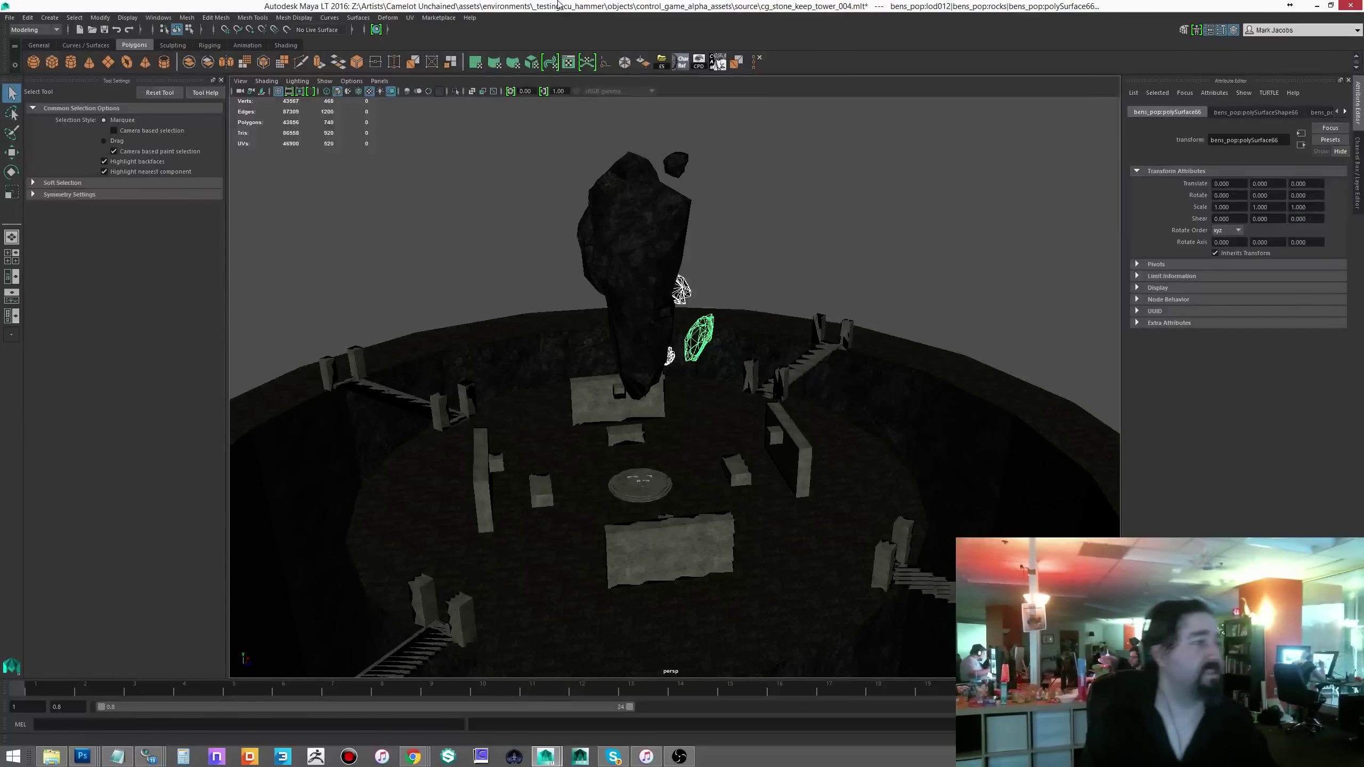
- Start opening an existing scene through File > Open
{"action": "left_click", "coordinate": [10, 17]}
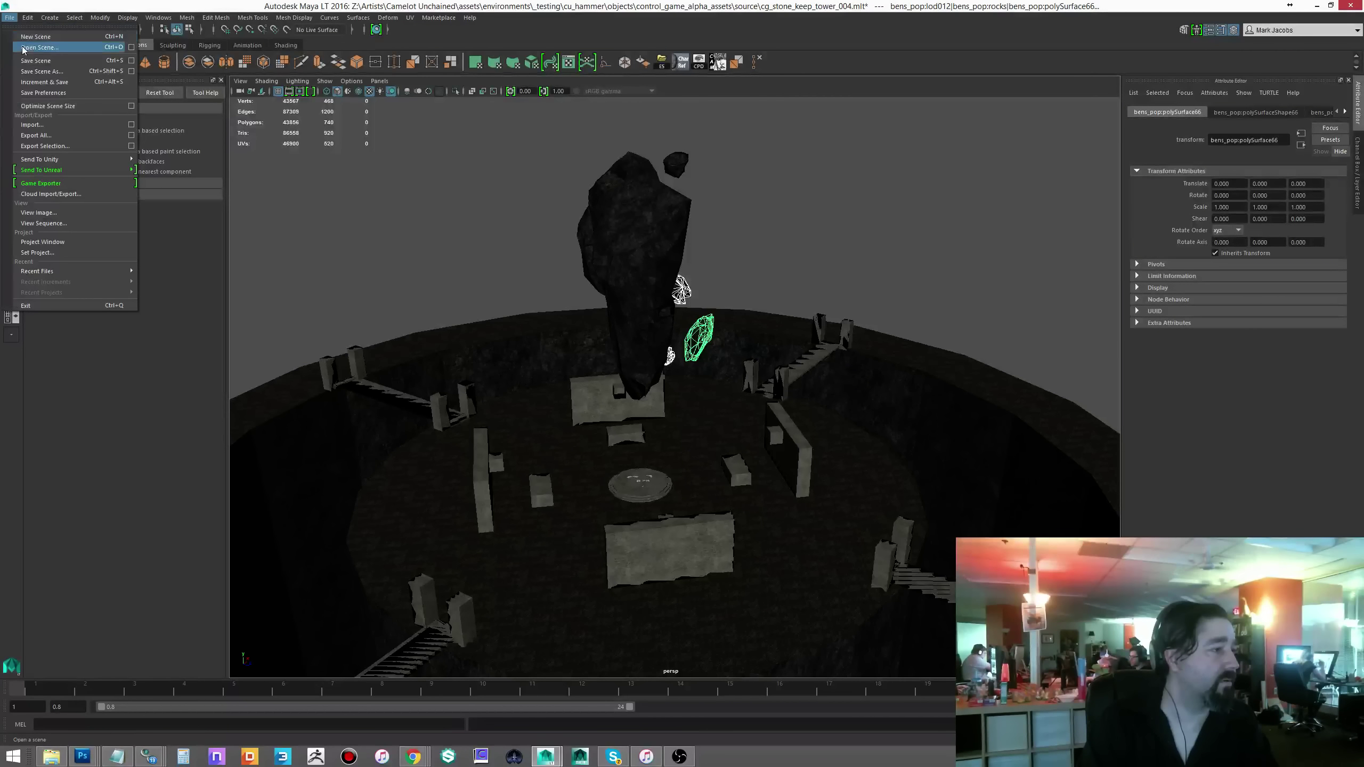
{"action": "left_click", "coordinate": [669, 457]}
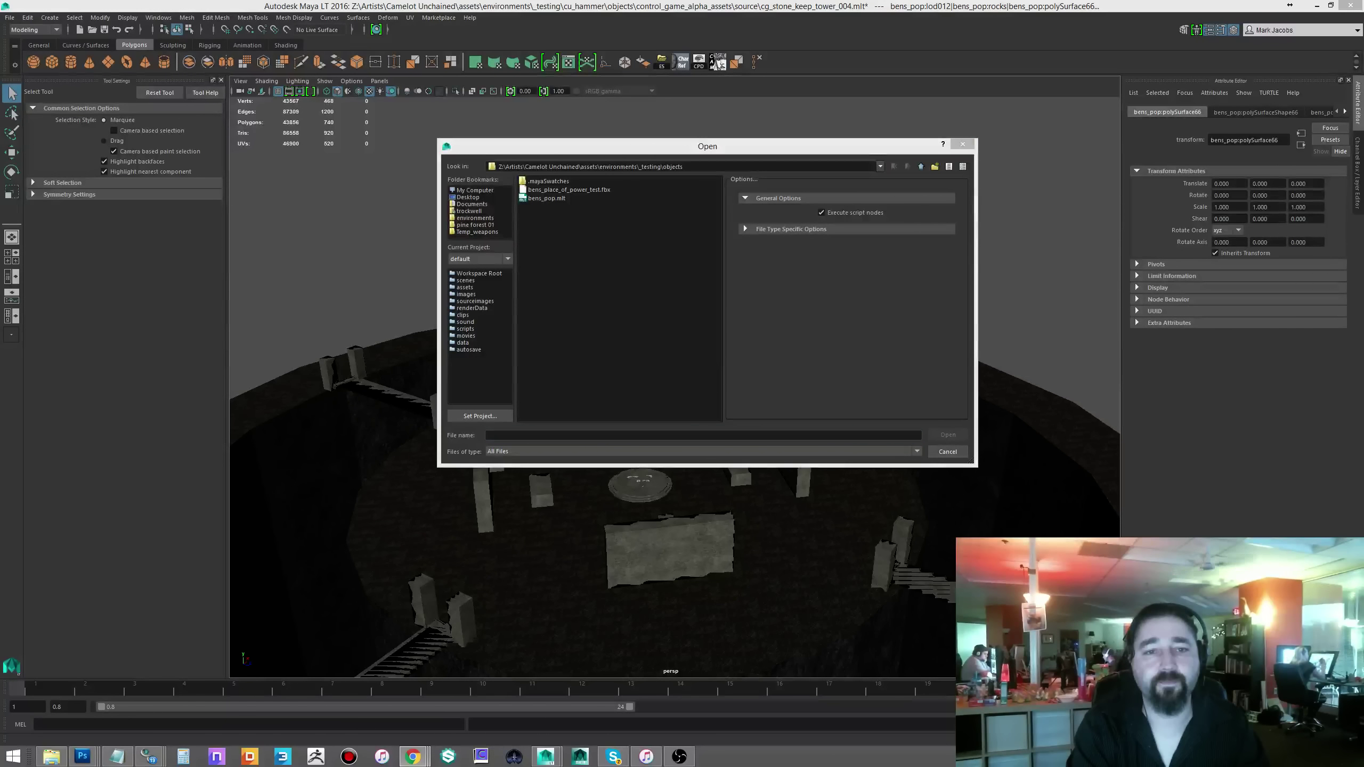
{"action": "key", "text": "alt+Tab"}
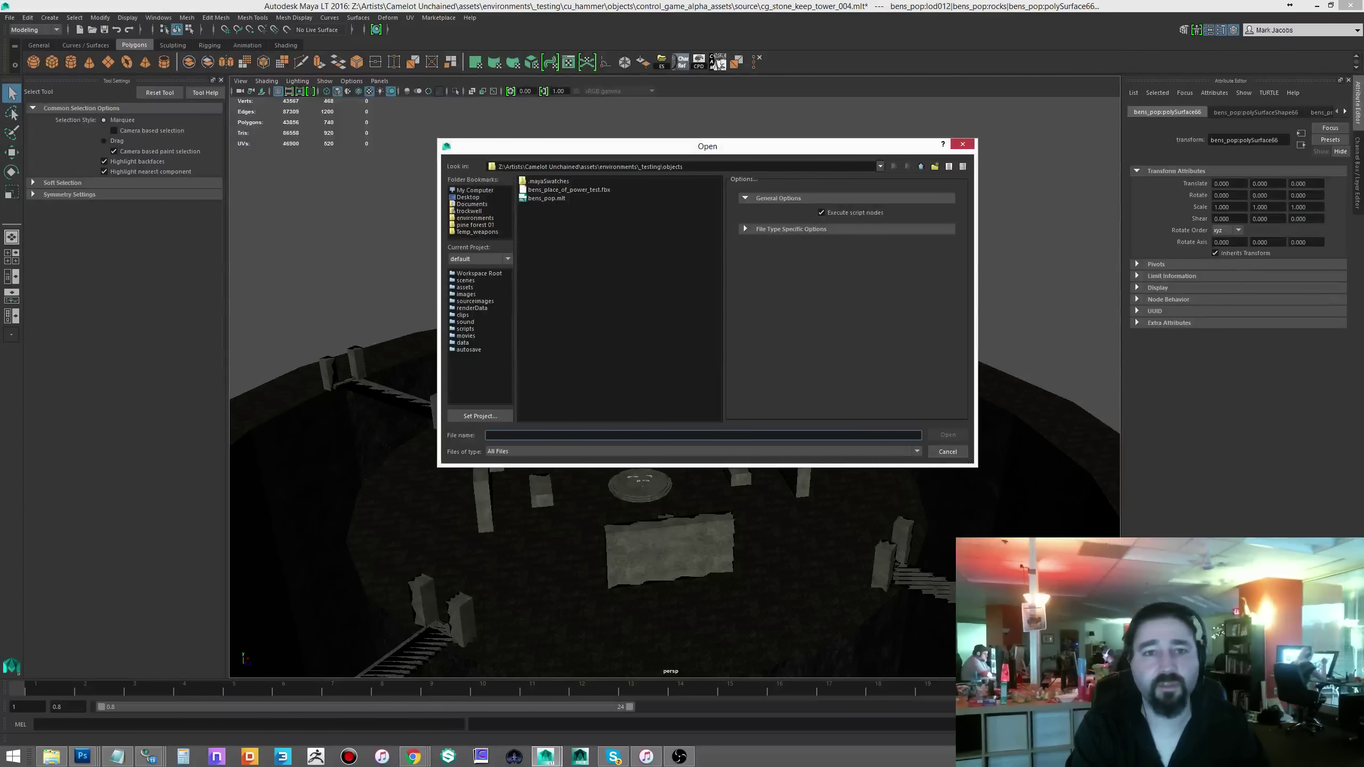
{"action": "key", "text": "alt+Tab"}
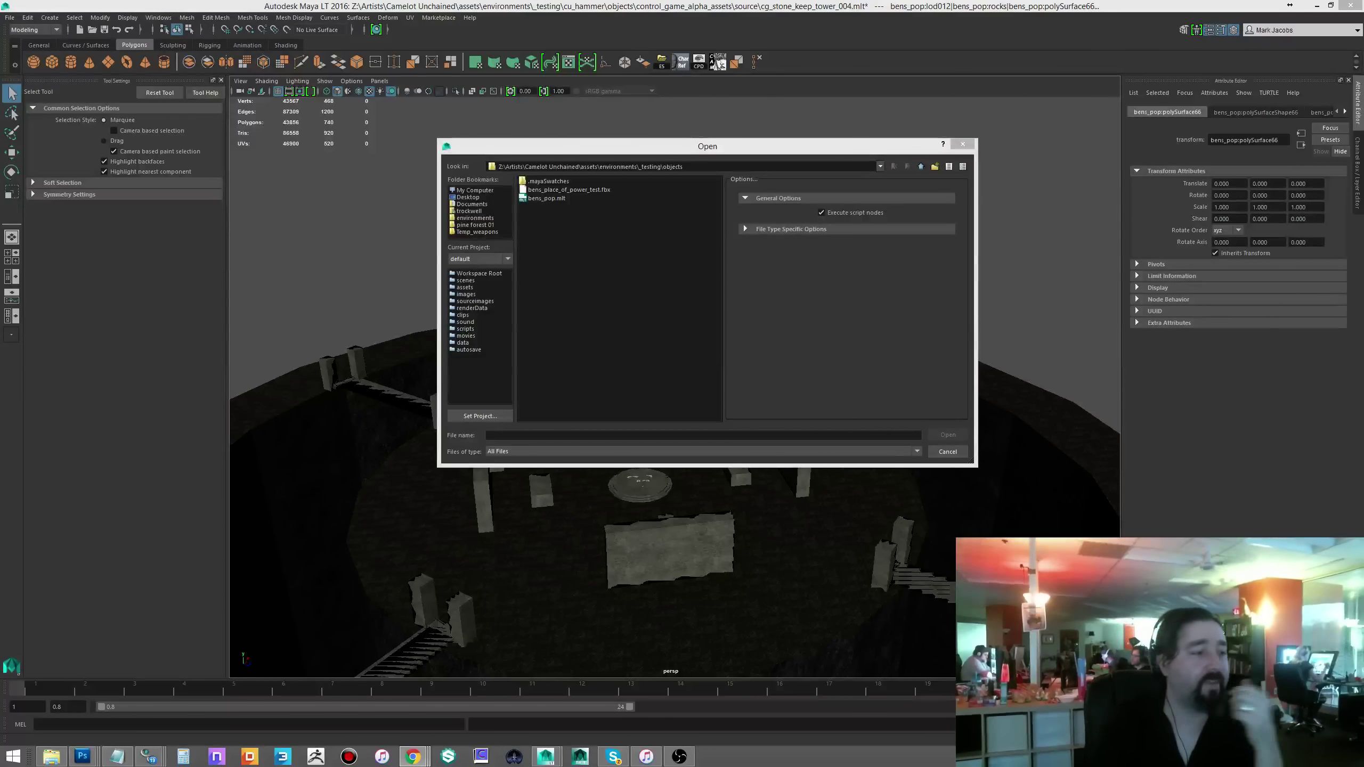
- Browse through the environments and objects folders to props, then into _Arthurian
{"action": "left_click", "coordinate": [474, 219]}
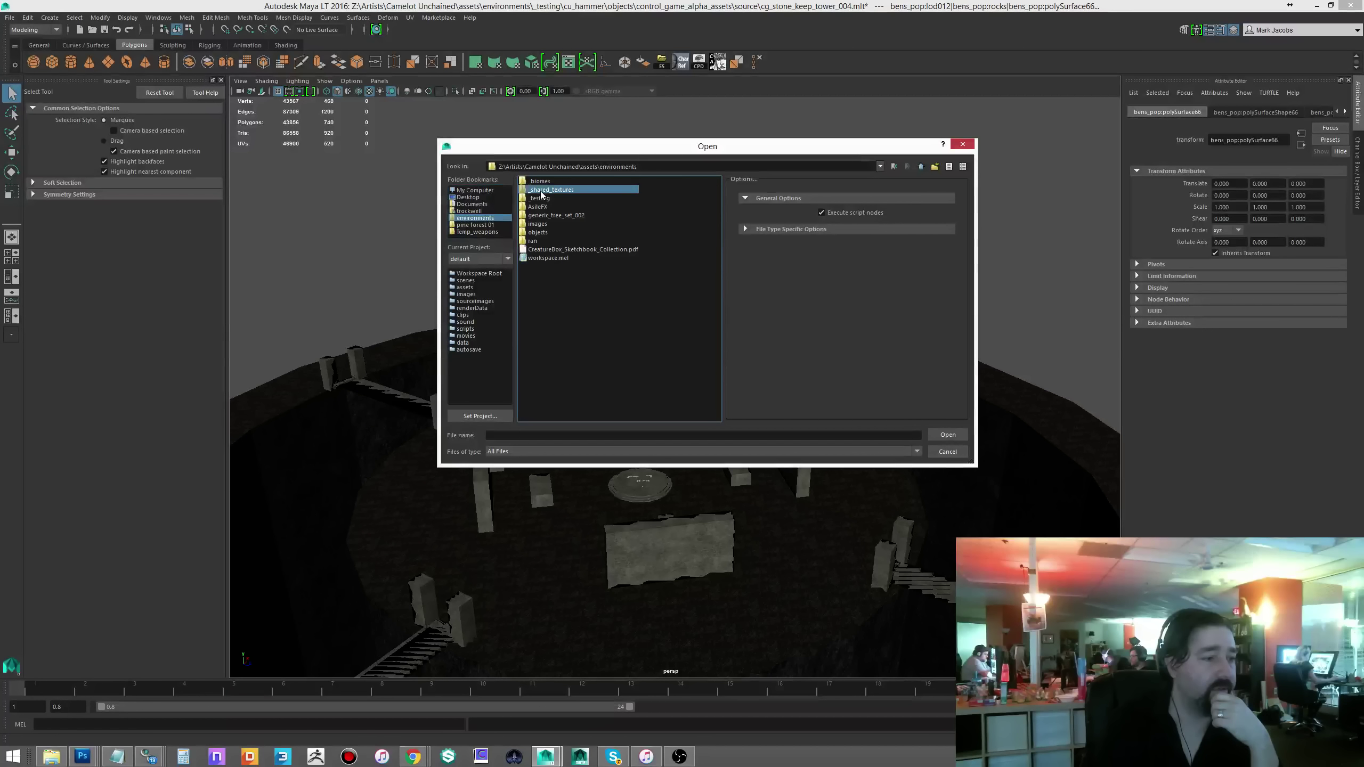
{"action": "left_click", "coordinate": [543, 183]}
{"action": "double_click", "coordinate": [539, 232]}
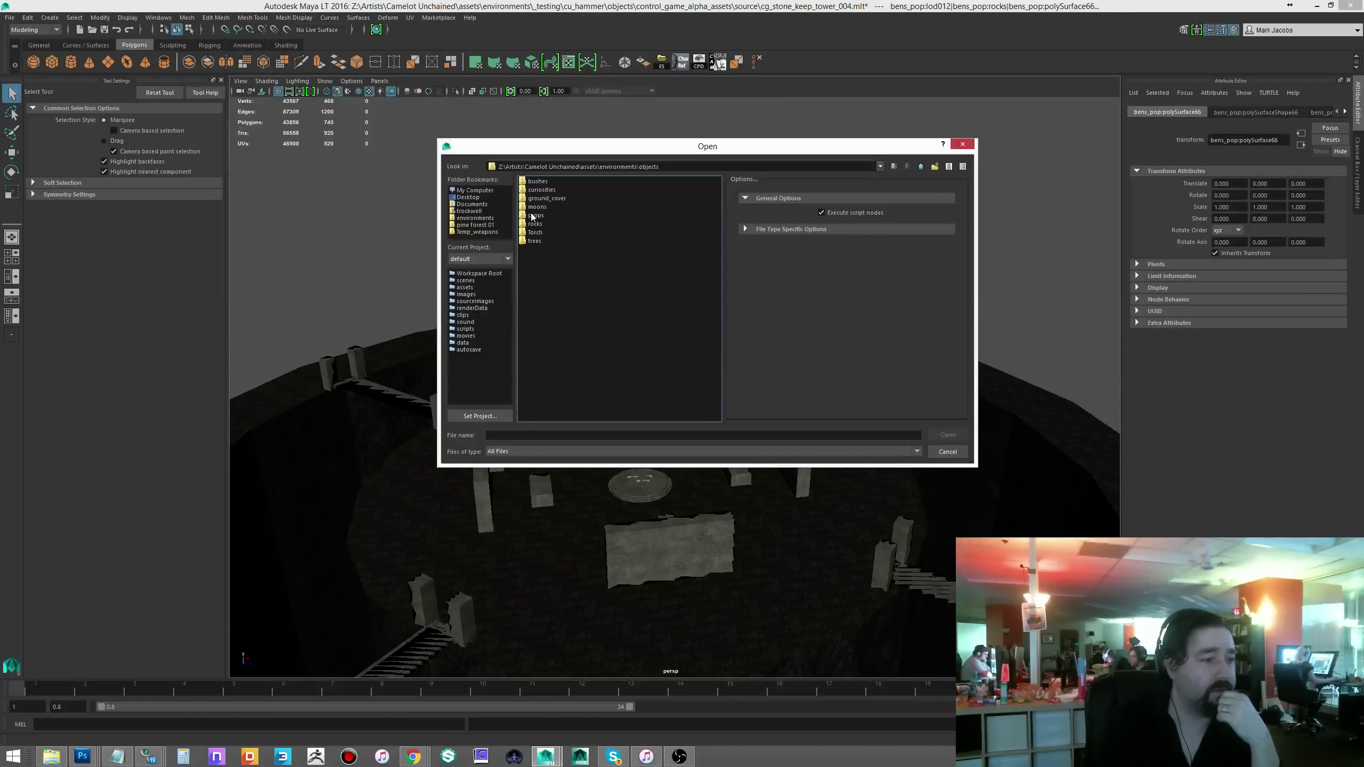
{"action": "left_click", "coordinate": [536, 214]}
{"action": "key", "text": "Return"}
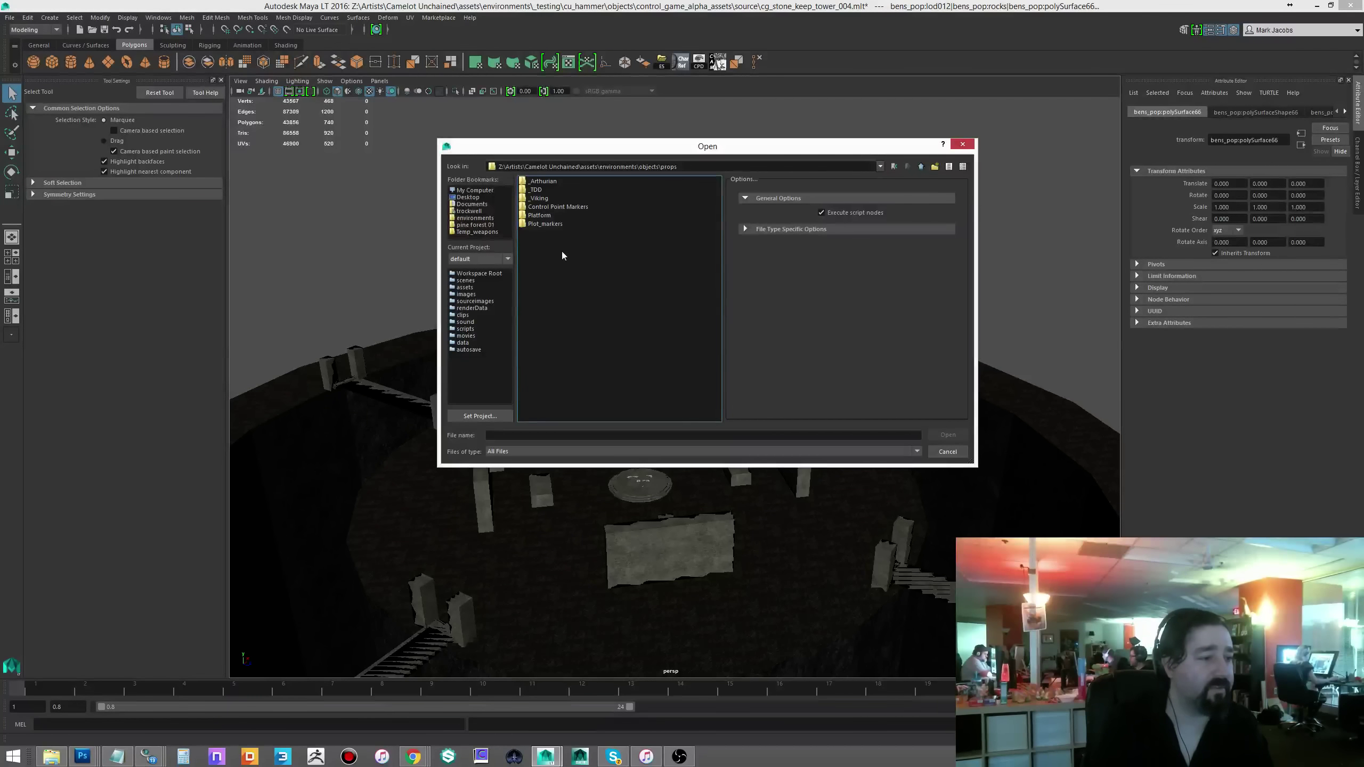
{"action": "left_click", "coordinate": [541, 190]}
{"action": "left_click", "coordinate": [542, 182]}
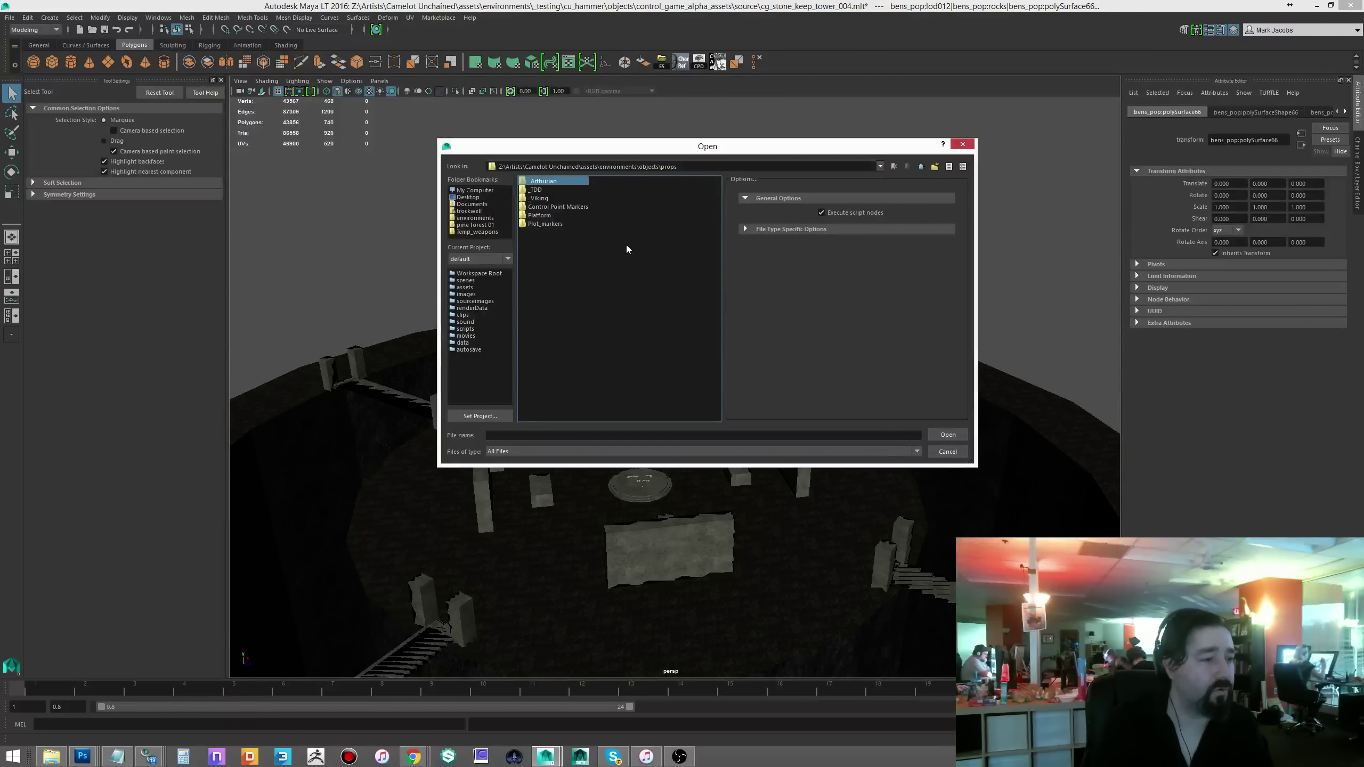
{"action": "key", "text": "Return"}
- Look through the _TDD and _Viking prop folders, then close the dialog without opening anything
{"action": "left_click", "coordinate": [541, 190]}
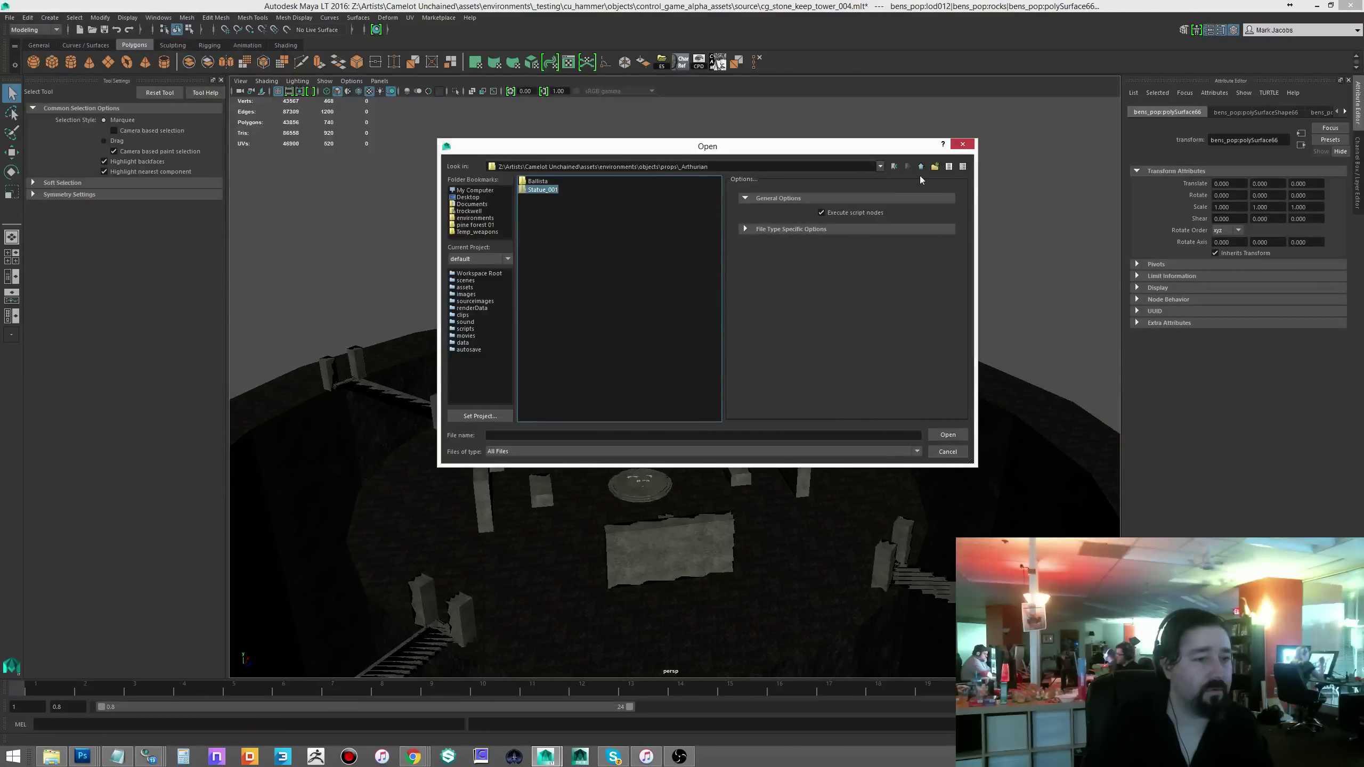
{"action": "key", "text": "BackSpace"}
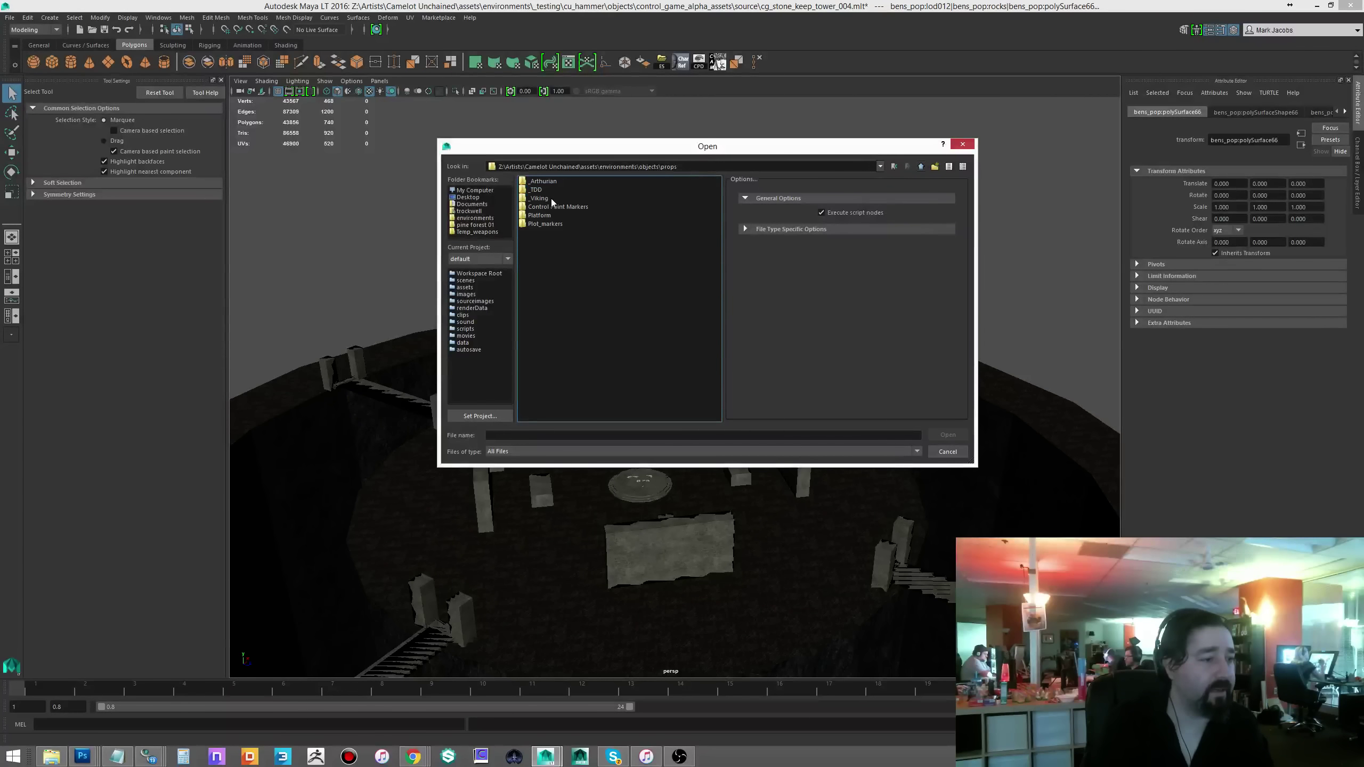
{"action": "left_click", "coordinate": [533, 190]}
{"action": "key", "text": "Return"}
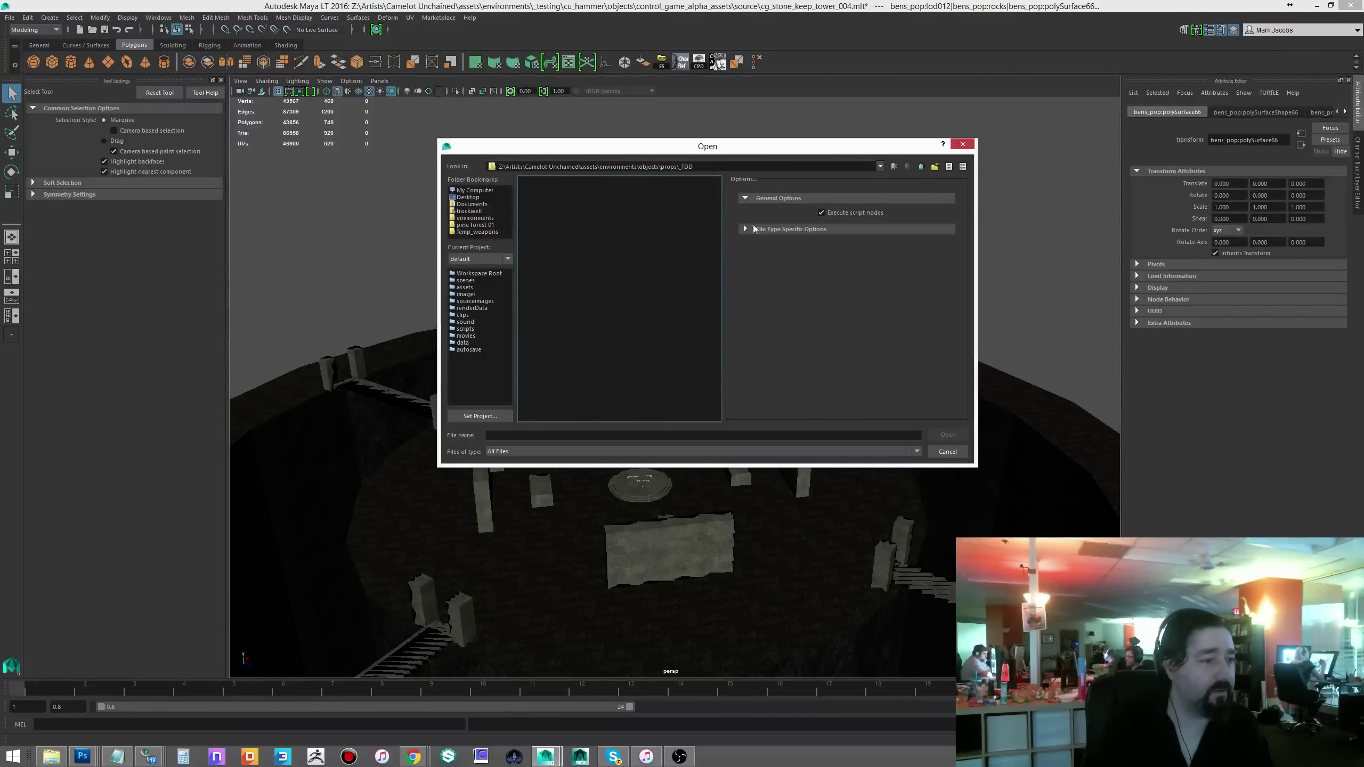
{"action": "key", "text": "BackSpace"}
{"action": "left_click", "coordinate": [540, 197]}
{"action": "key", "text": "Return"}
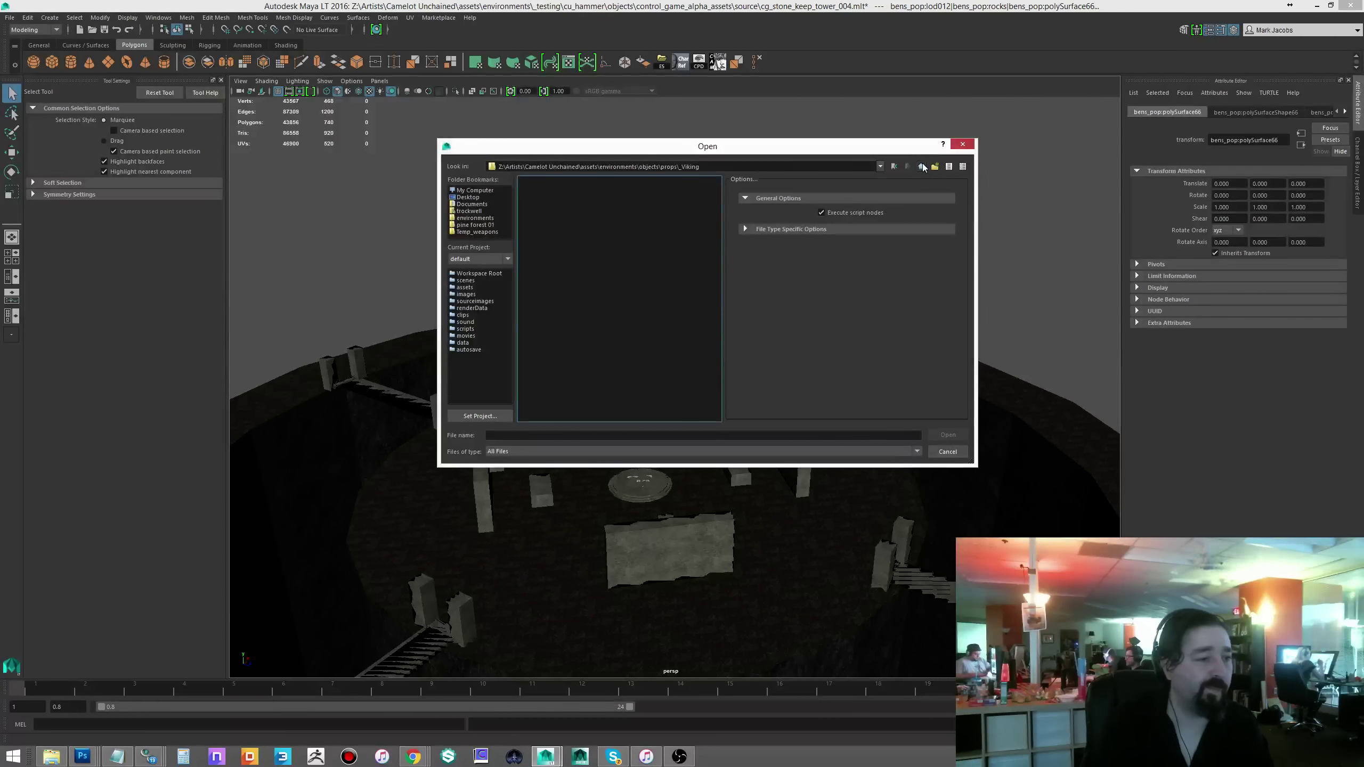
{"action": "left_click", "coordinate": [963, 144]}
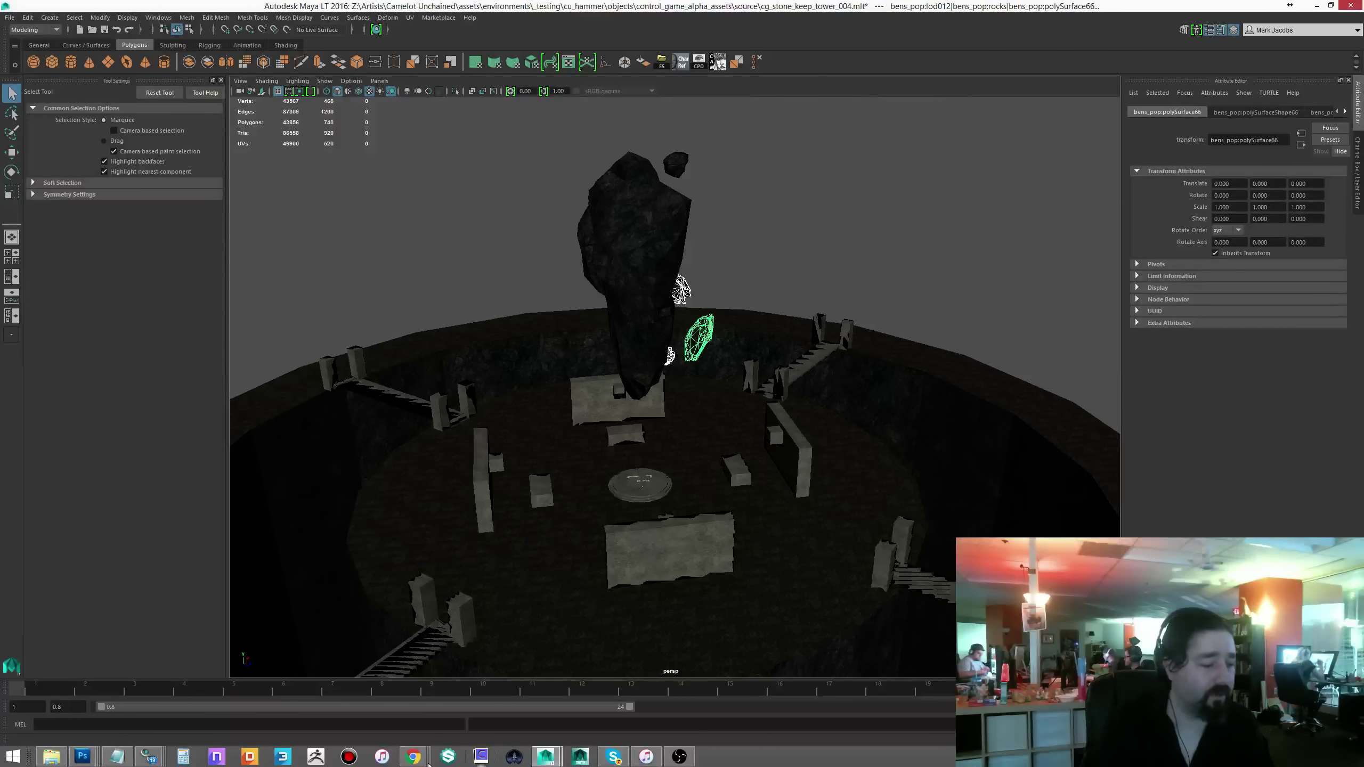
- Launch the Camelot Unchained patcher and log in with the account password
{"action": "left_click", "coordinate": [514, 757]}
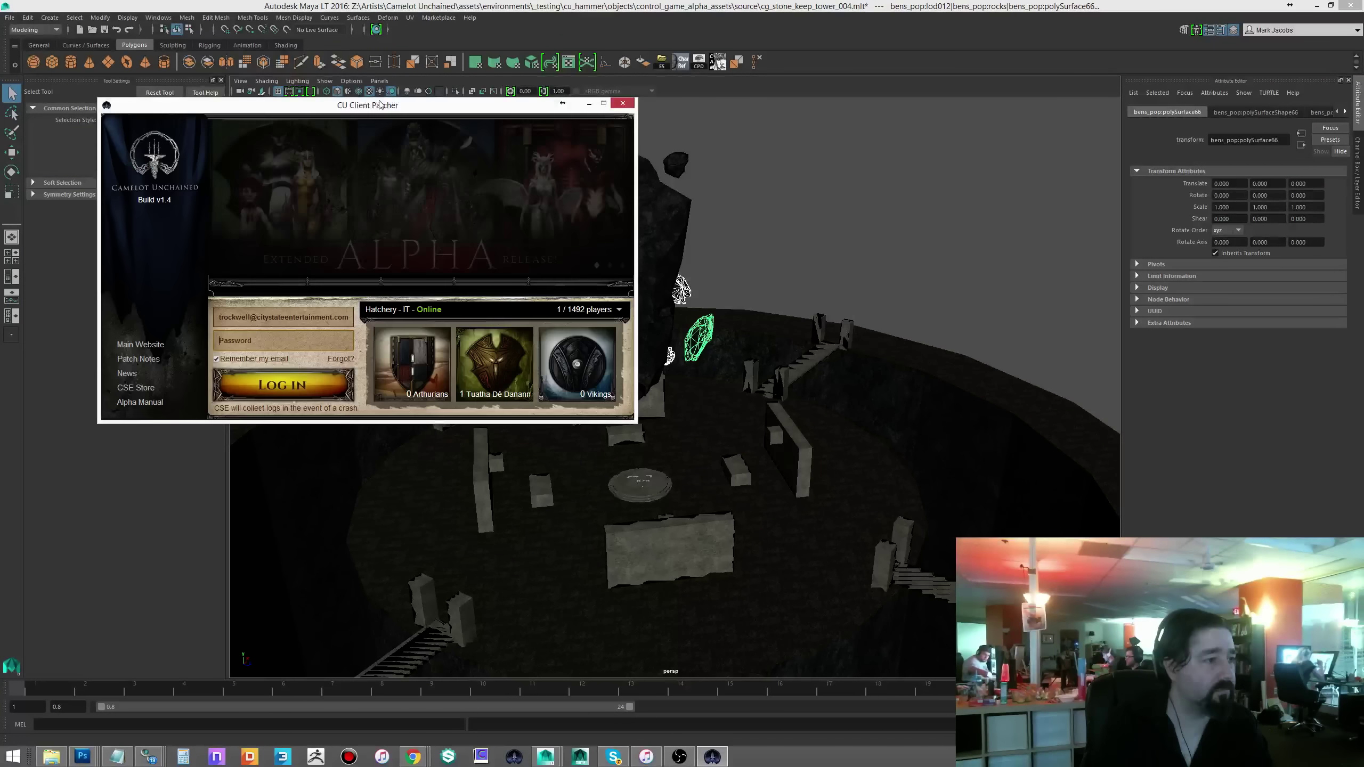
{"action": "type", "text": "•••••••"}
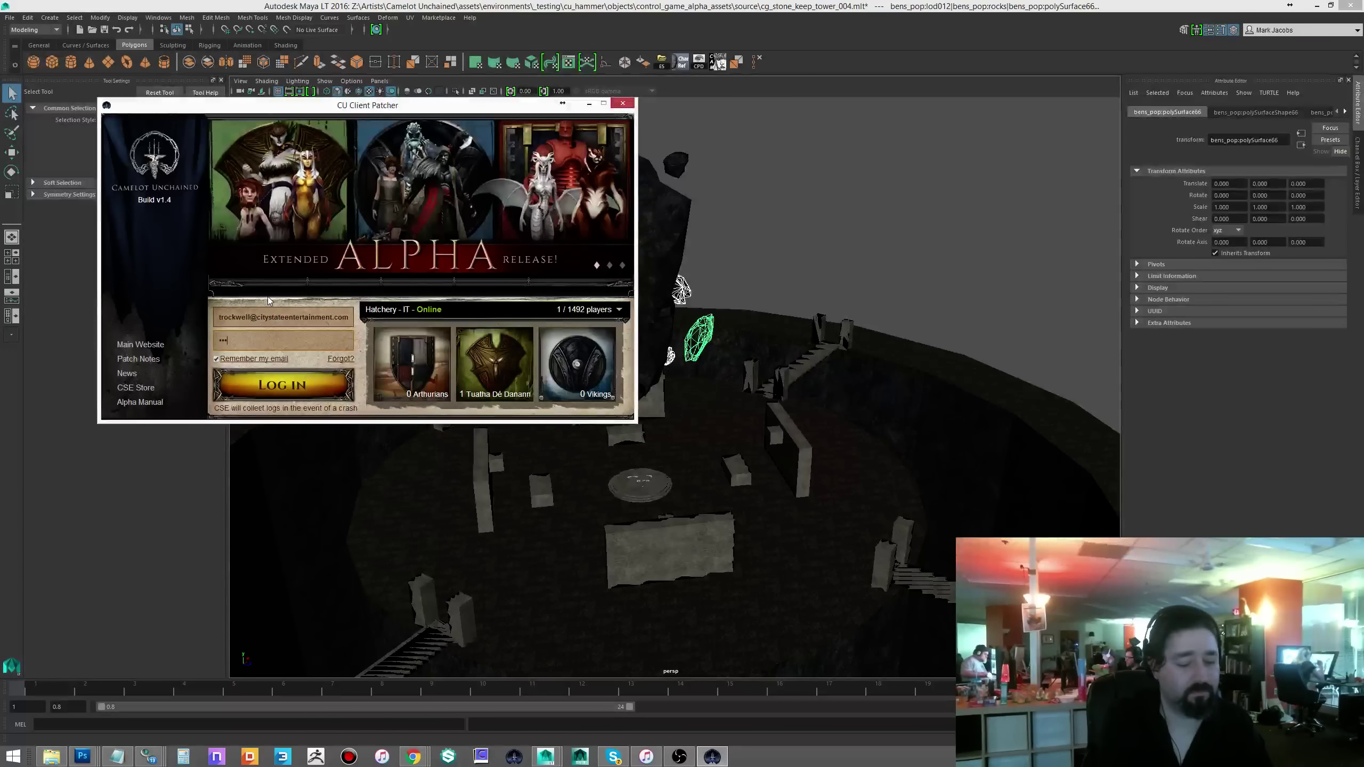
{"action": "key", "text": "Return"}
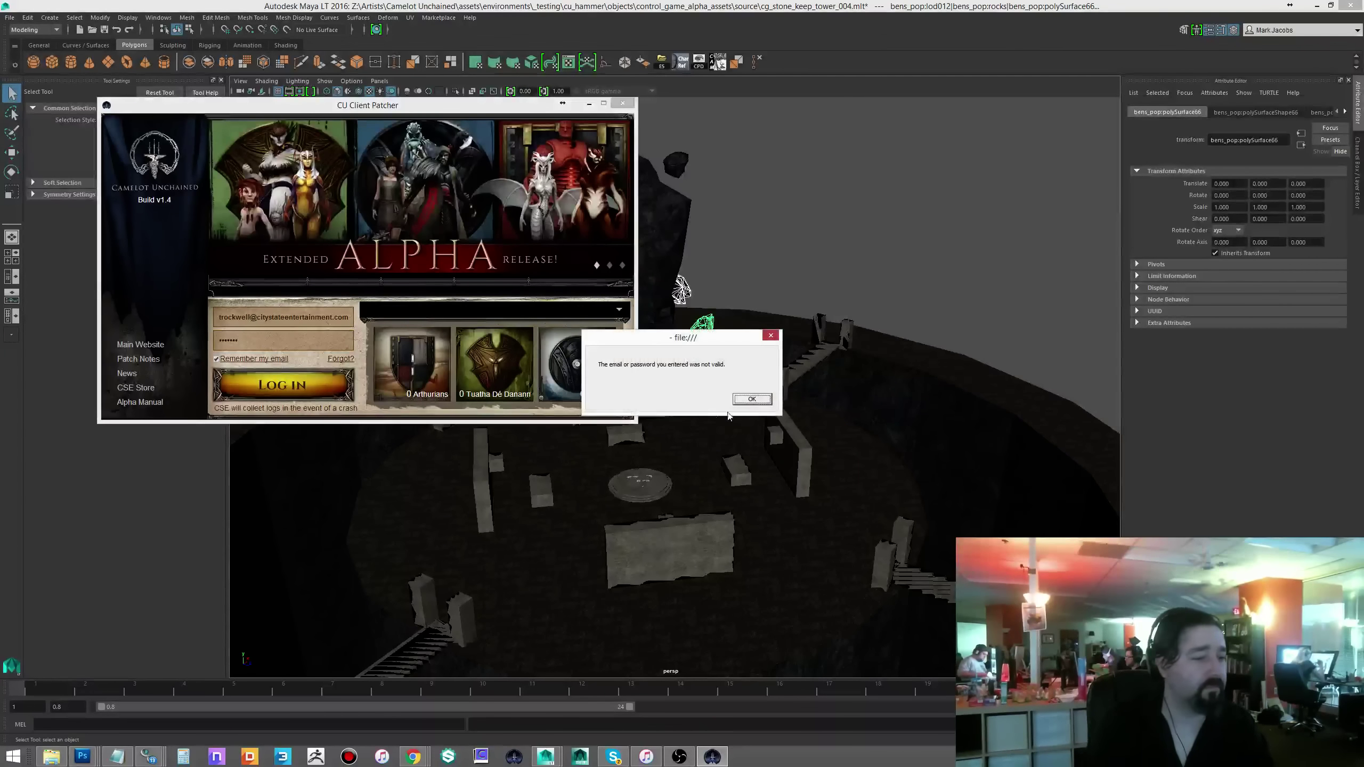
{"action": "key", "text": "Return"}
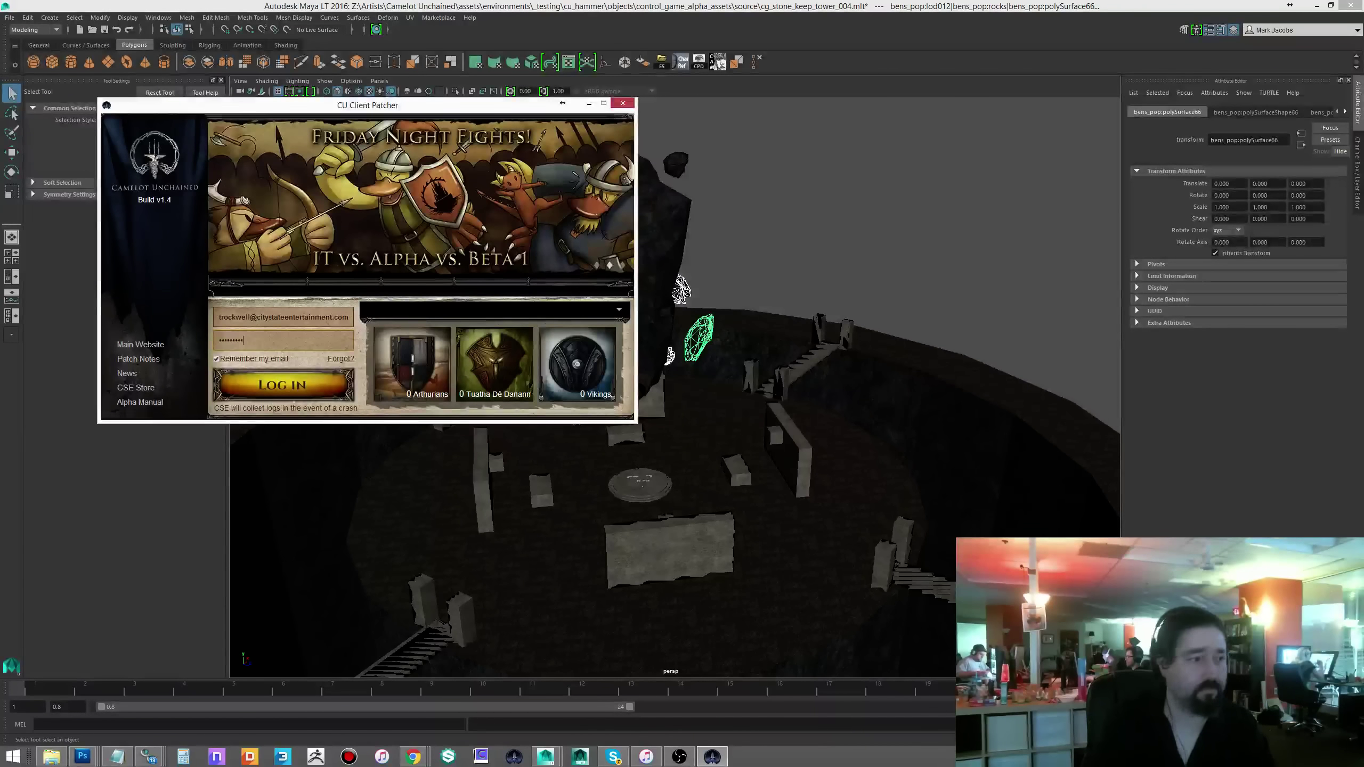
{"action": "key", "text": "Return"}
- Accept the licence agreement and start the Editor channel
{"action": "left_click", "coordinate": [167, 405]}
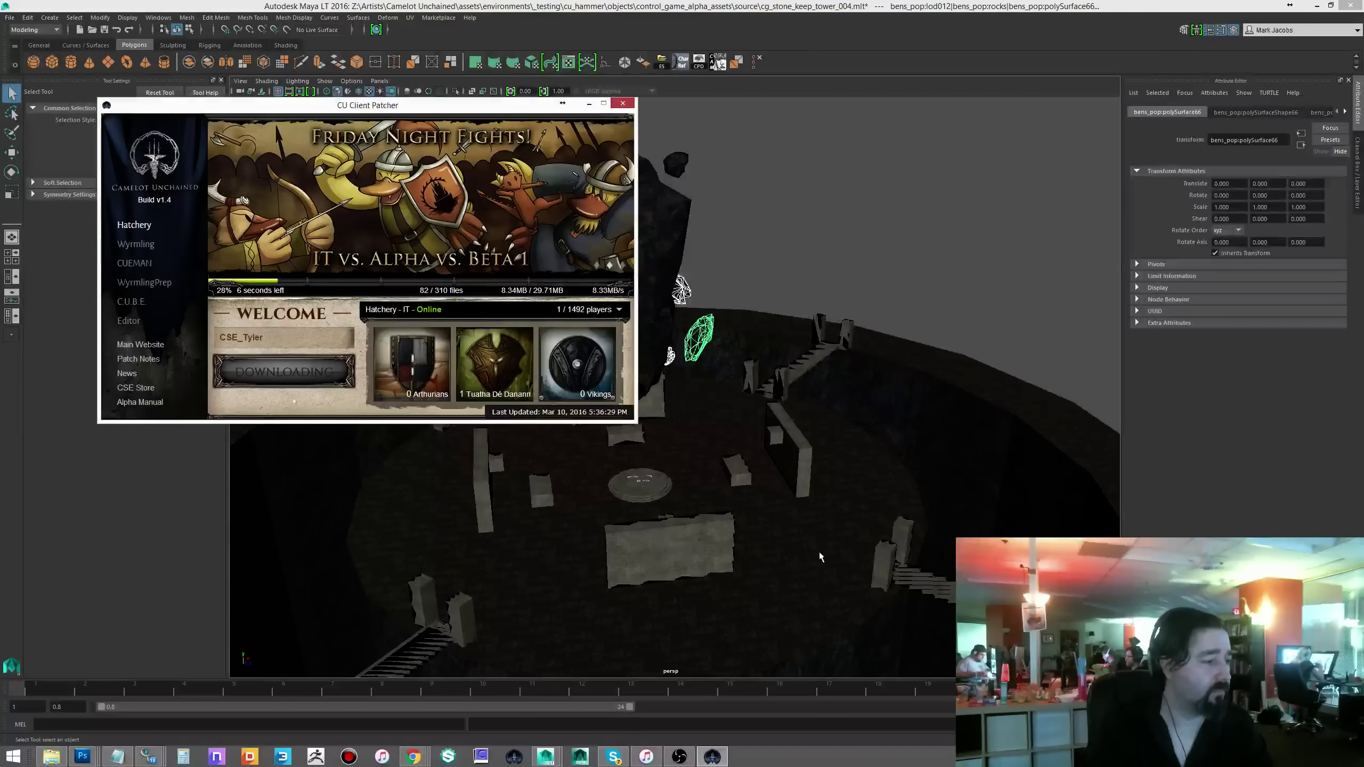
{"action": "left_click", "coordinate": [129, 320]}
{"action": "left_click", "coordinate": [284, 371]}
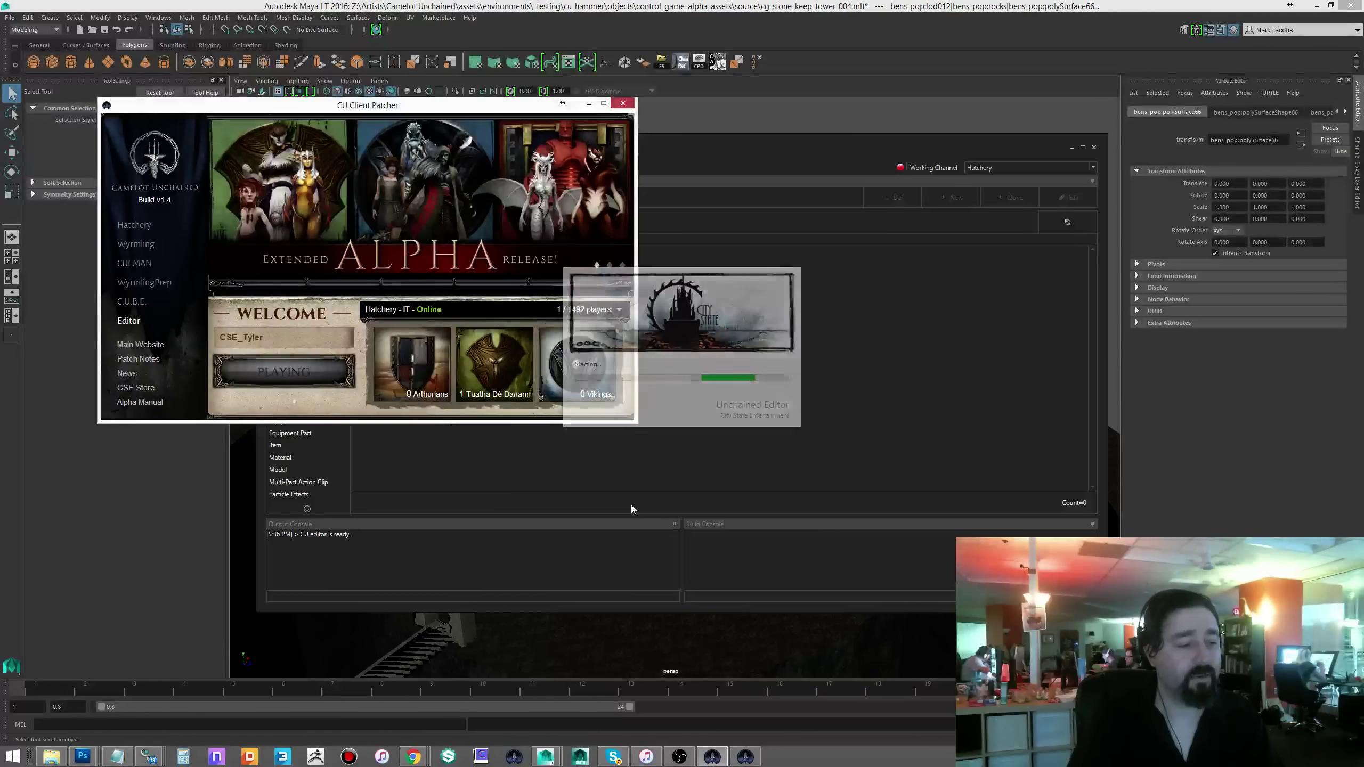
- Maximize Unchained Editor and list the Model resources in the Database Explorer
{"action": "double_click", "coordinate": [886, 145]}
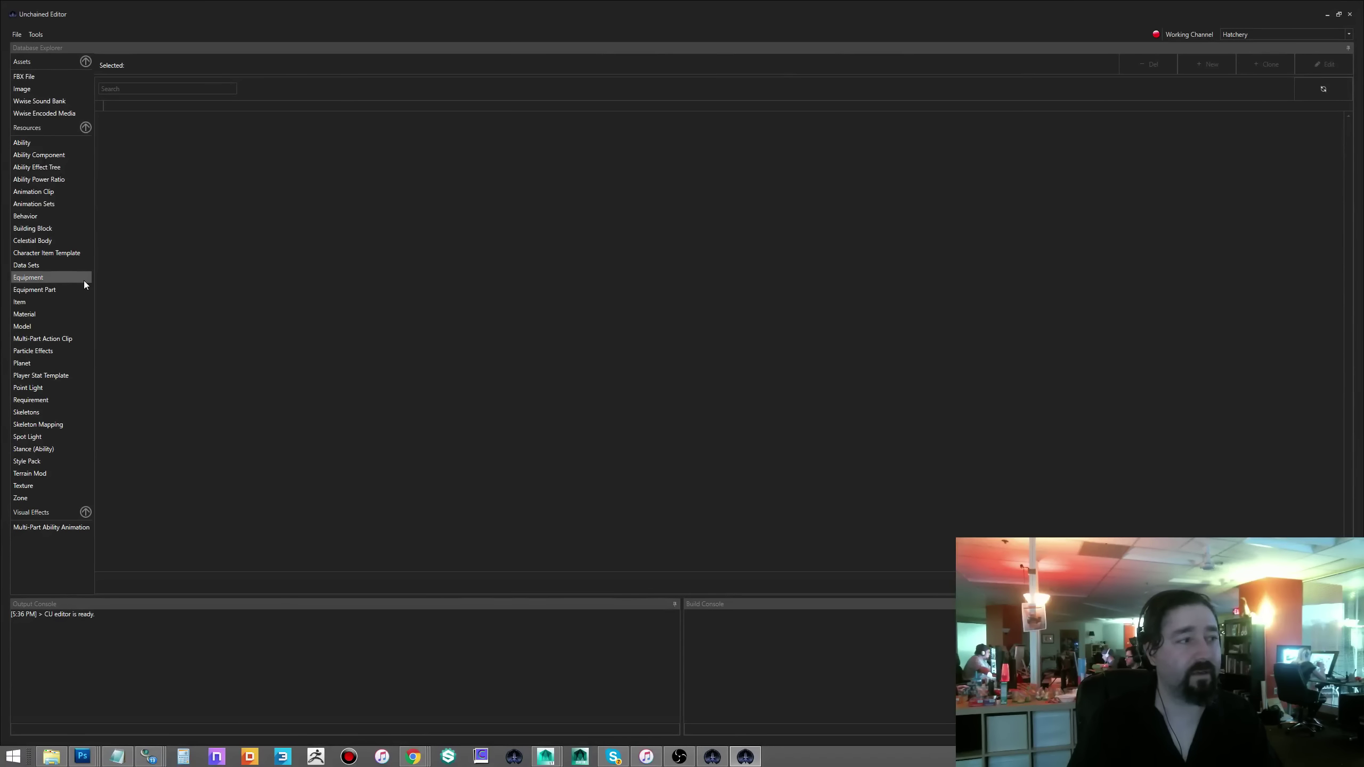
{"action": "left_click", "coordinate": [136, 95]}
{"action": "left_click", "coordinate": [137, 94]}
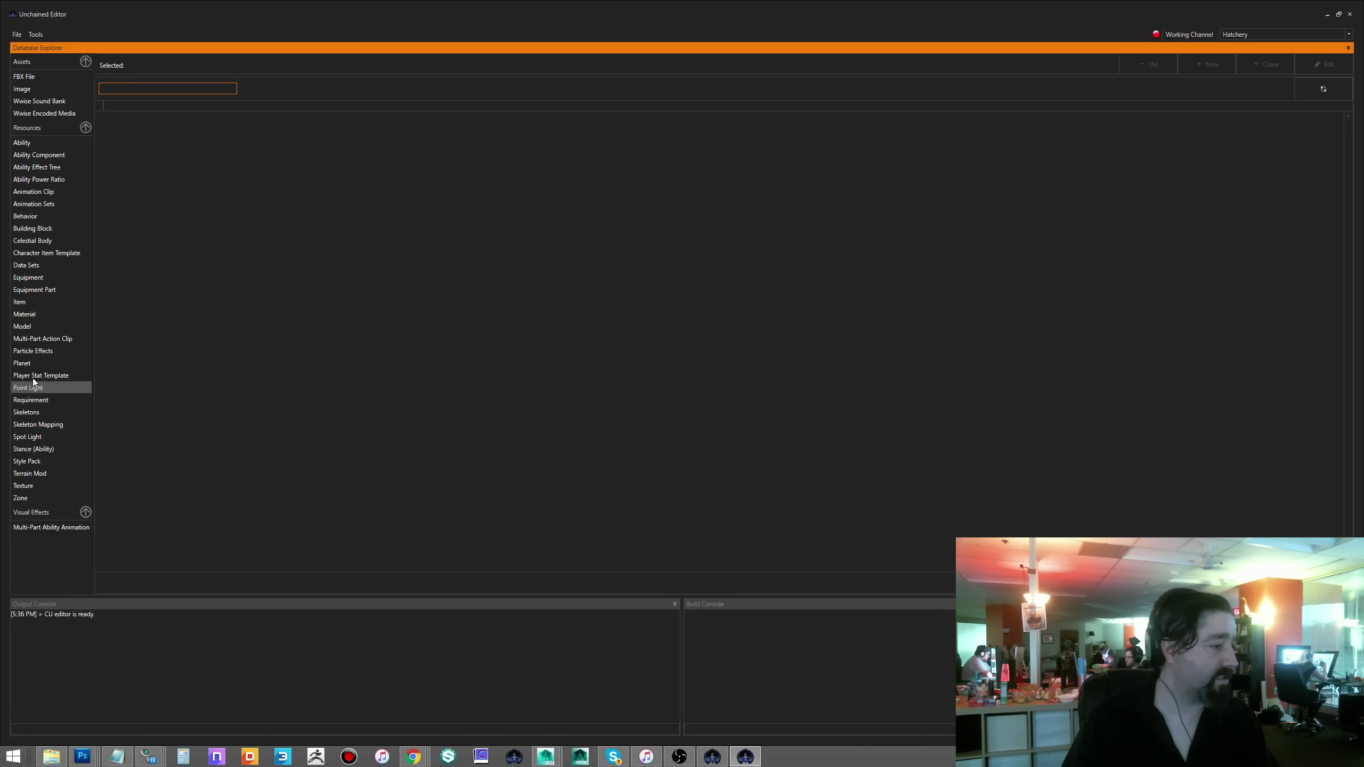
{"action": "left_click", "coordinate": [22, 326]}
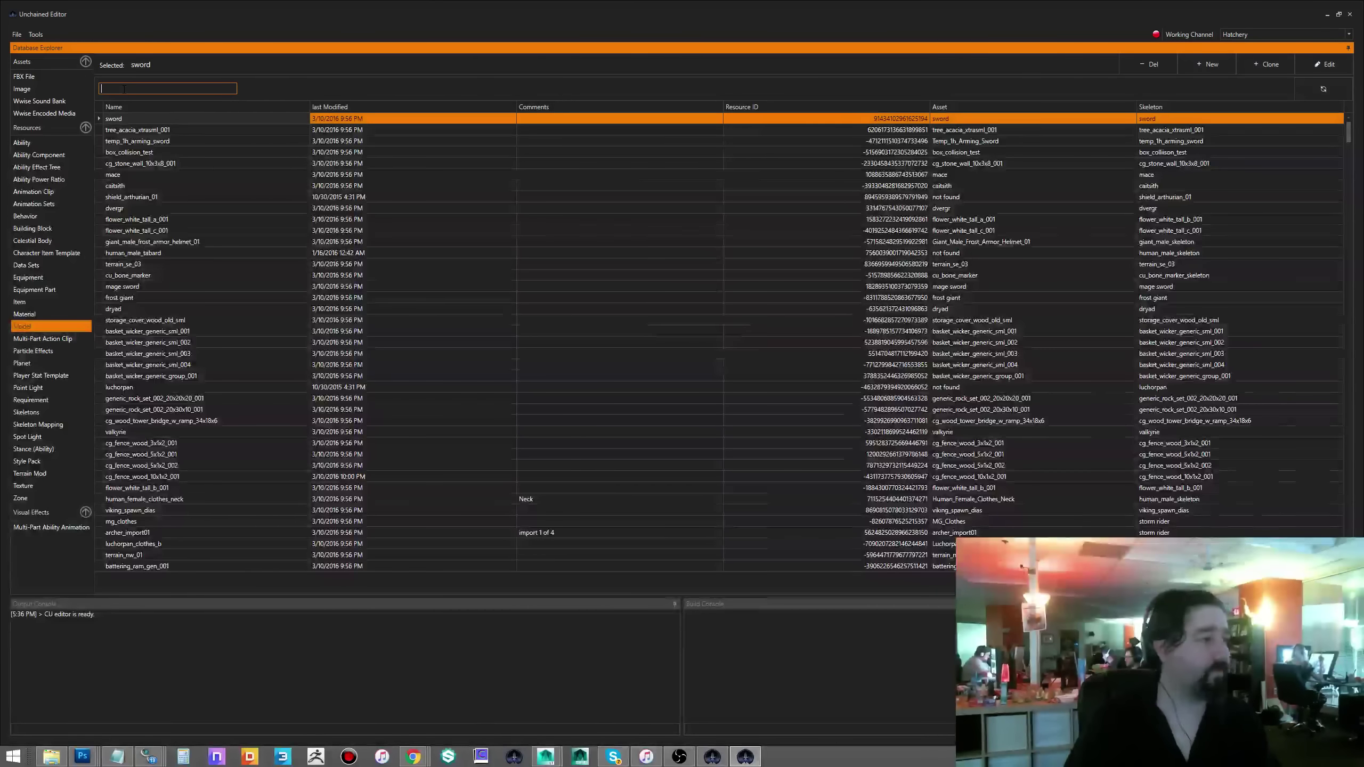
- Try the searches statue, weasel and prop, then filter the Model list by 'ritual'
{"action": "type", "text": "statue"}
{"action": "key", "text": "BackSpace"}
{"action": "key", "text": "BackSpace"}
{"action": "key", "text": "BackSpace"}
{"action": "key", "text": "BackSpace"}
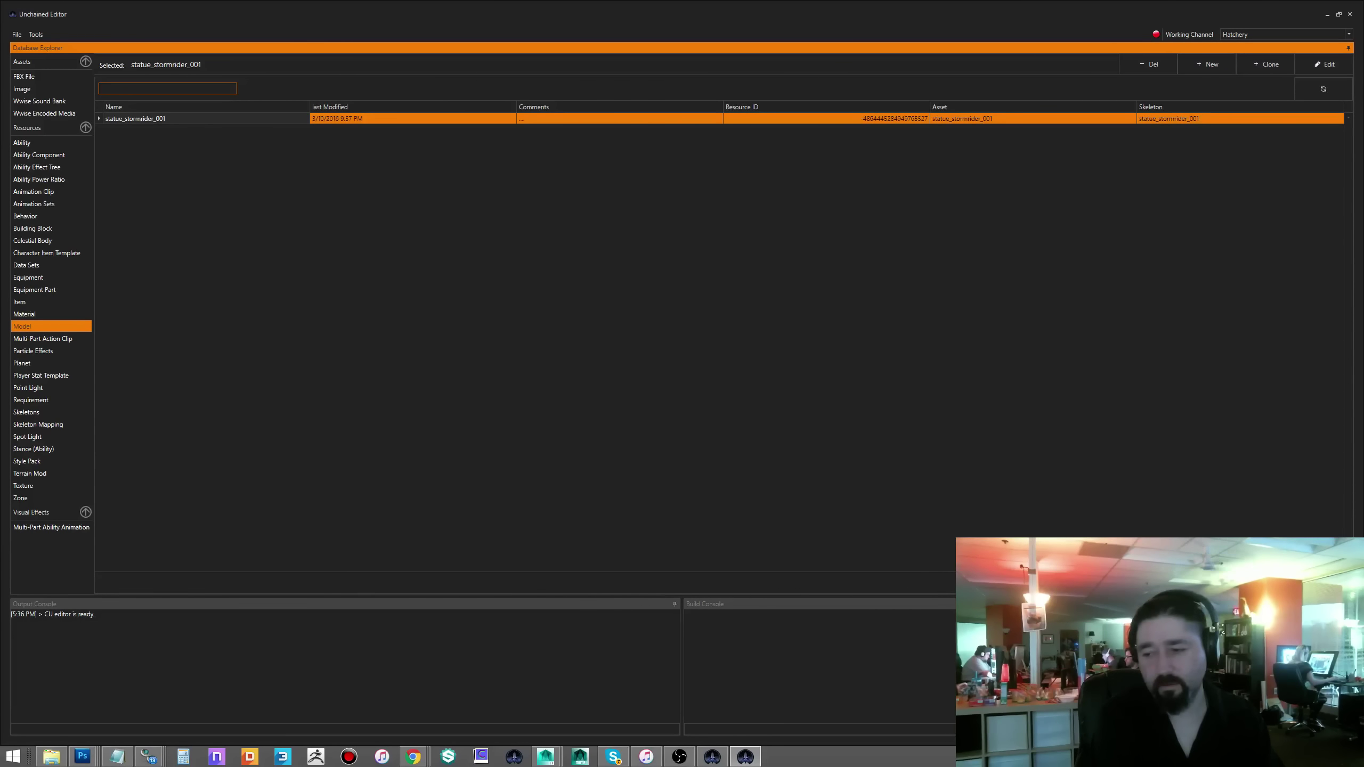
{"action": "type", "text": "weasel"}
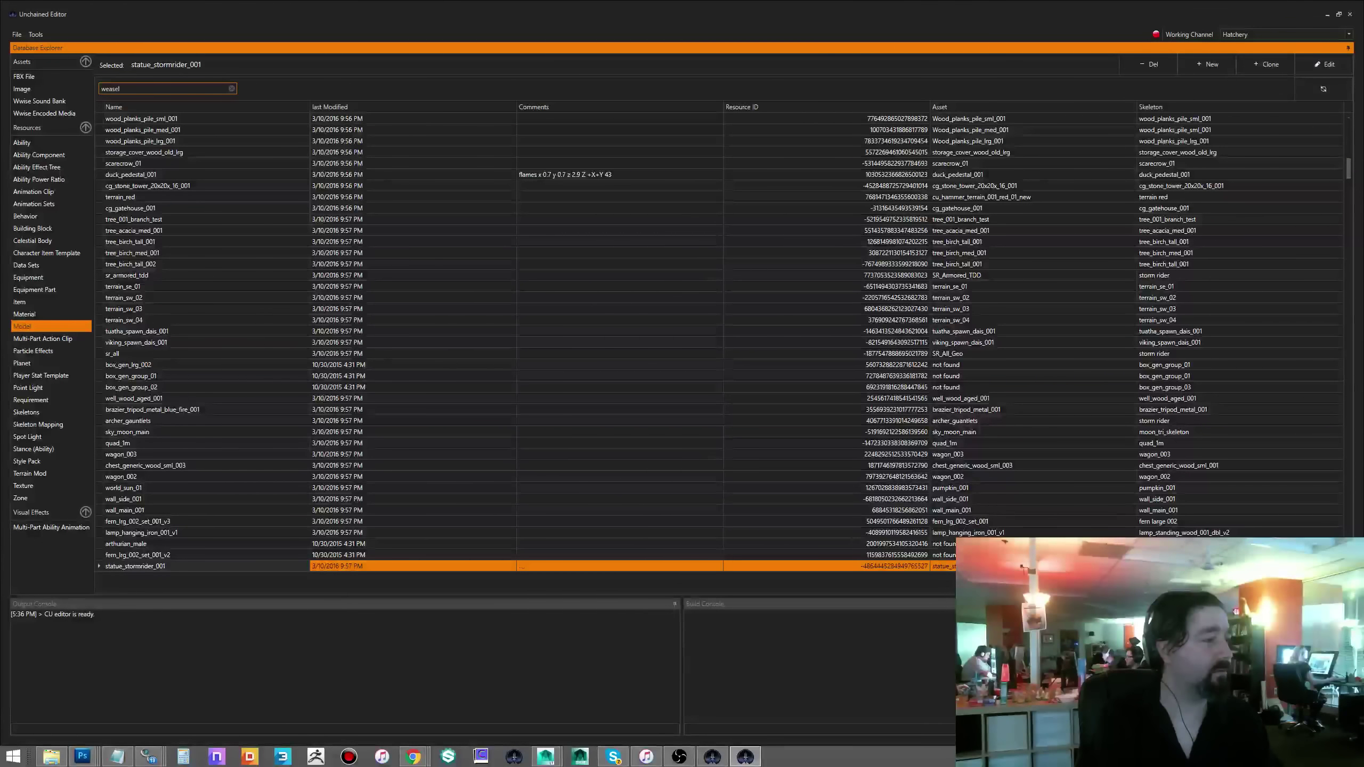
{"action": "key", "text": "BackSpace"}
{"action": "key", "text": "BackSpace"}
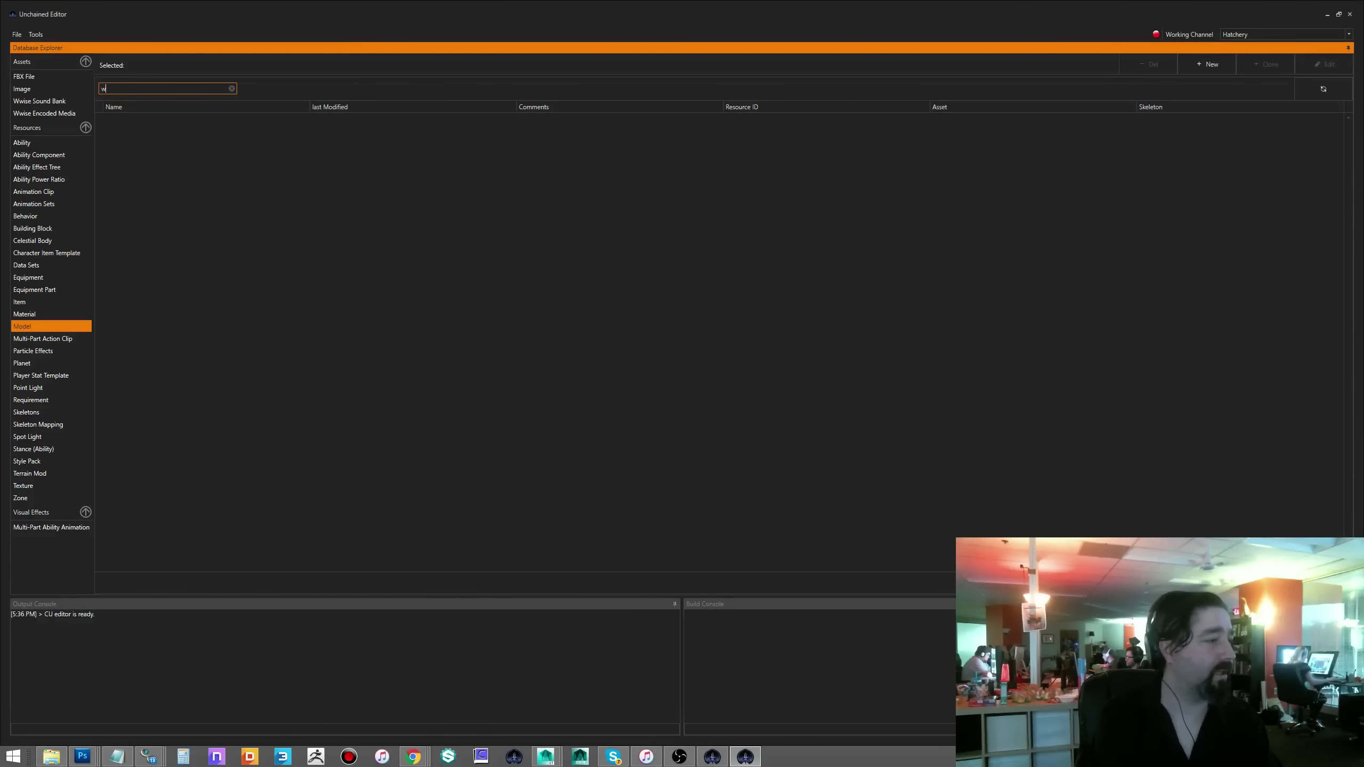
{"action": "key", "text": "BackSpace"}
{"action": "type", "text": "prop"}
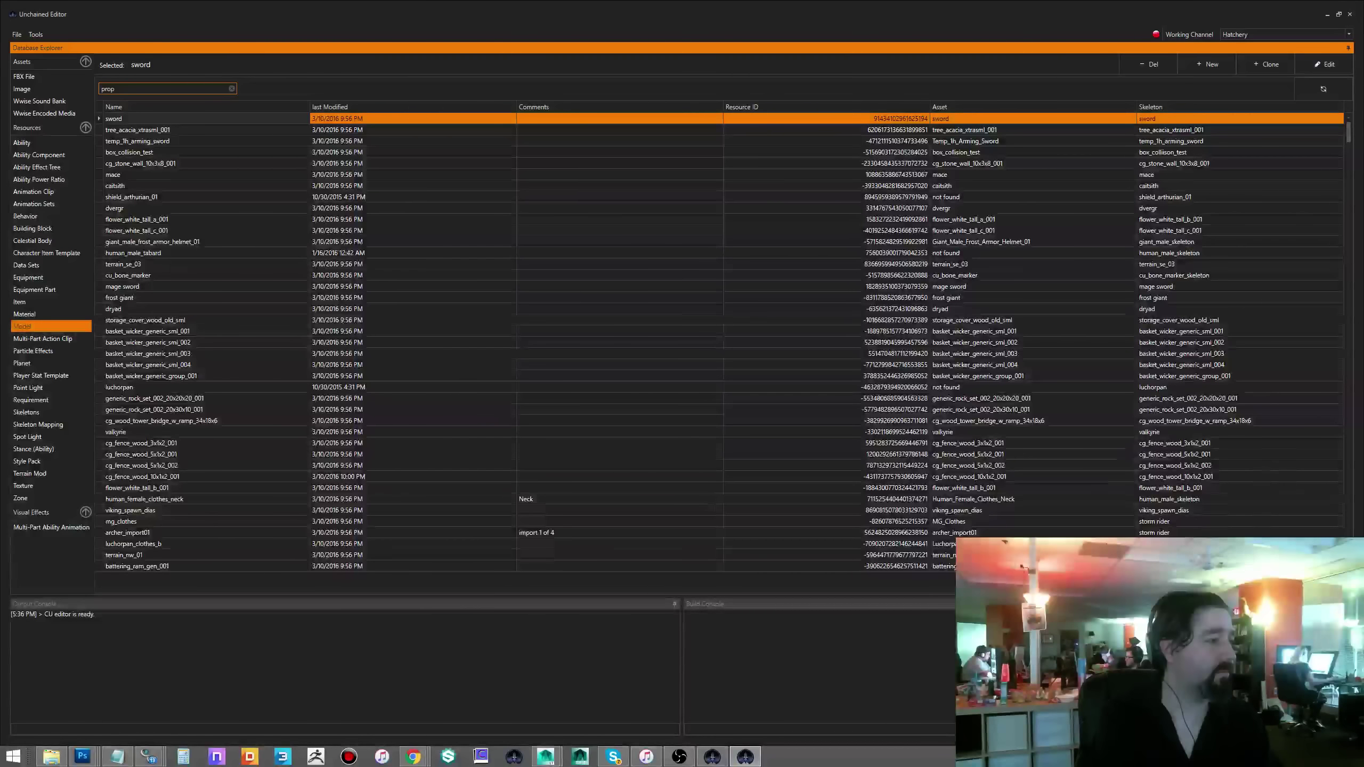
{"action": "key", "text": "BackSpace"}
{"action": "key", "text": "BackSpace"}
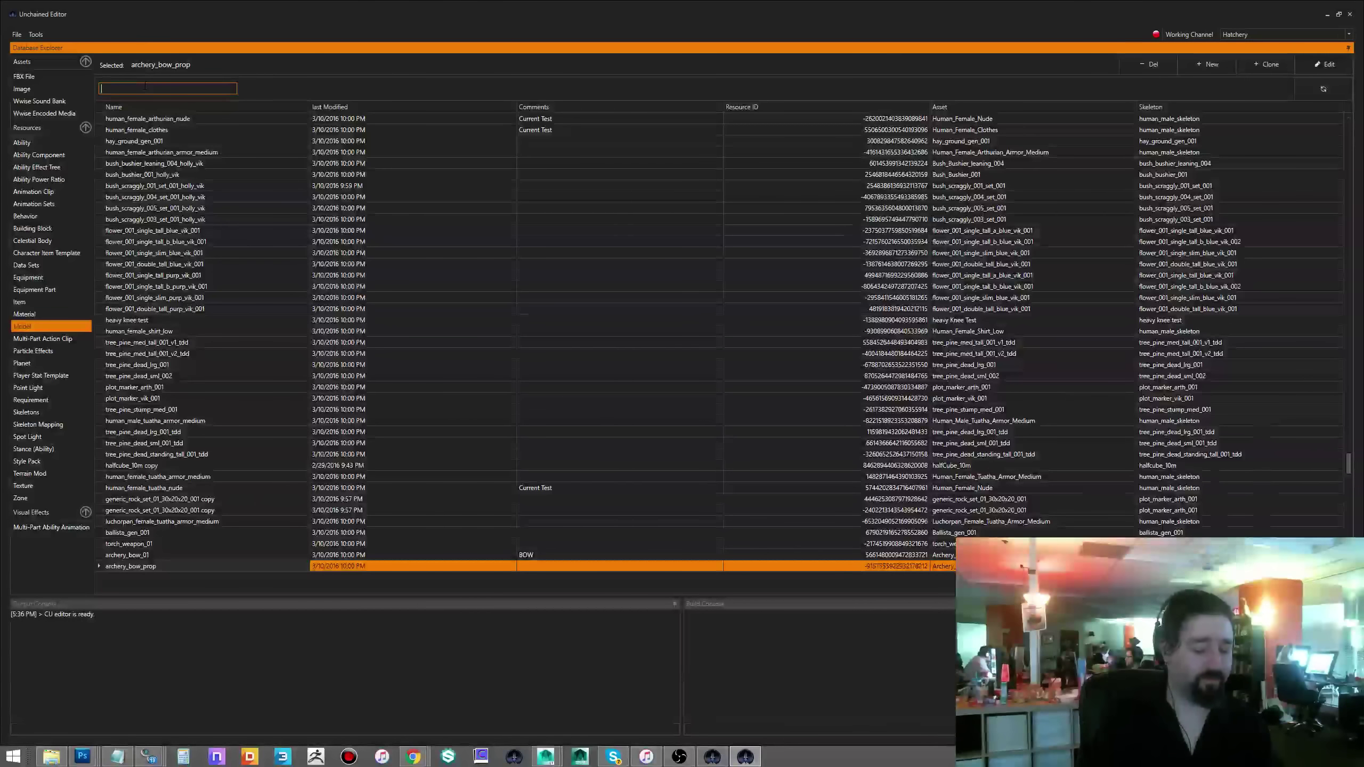
{"action": "type", "text": "ritual"}
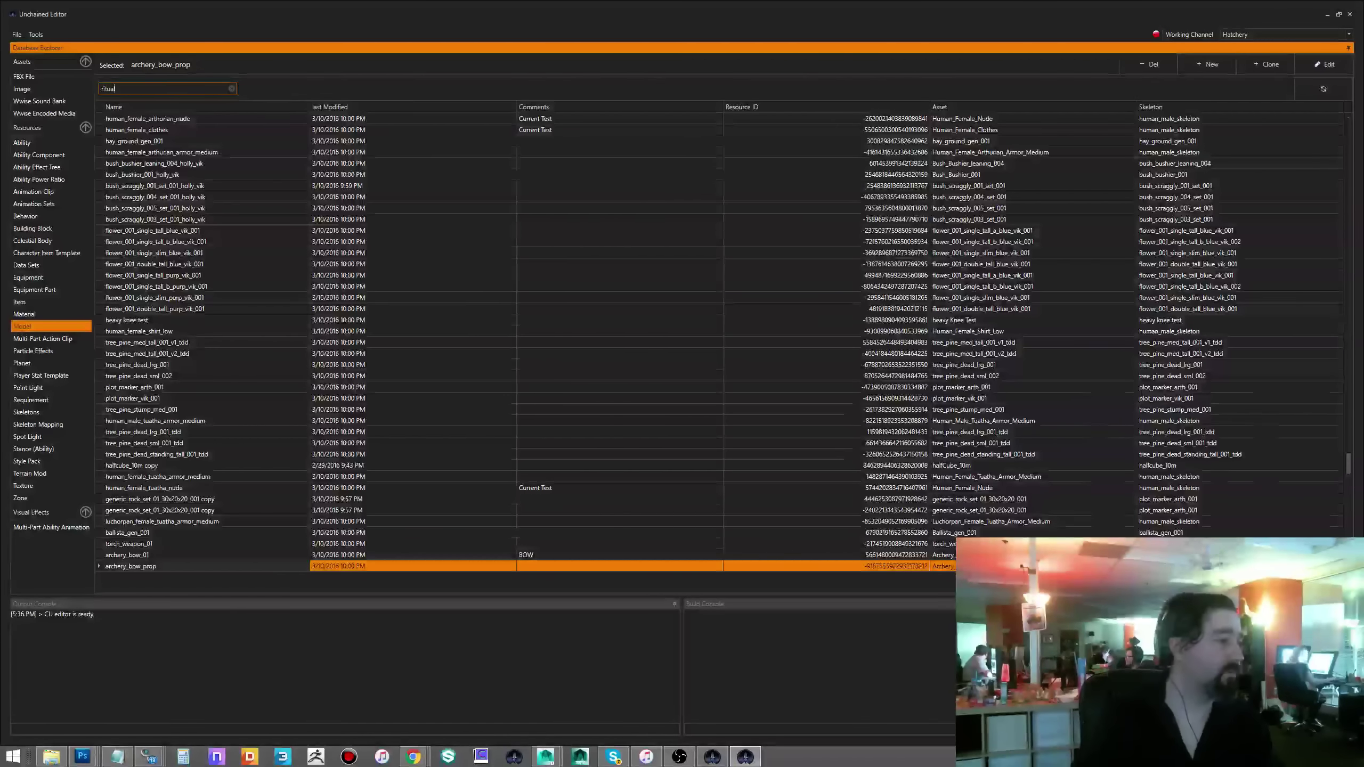
{"action": "key", "text": "Return"}
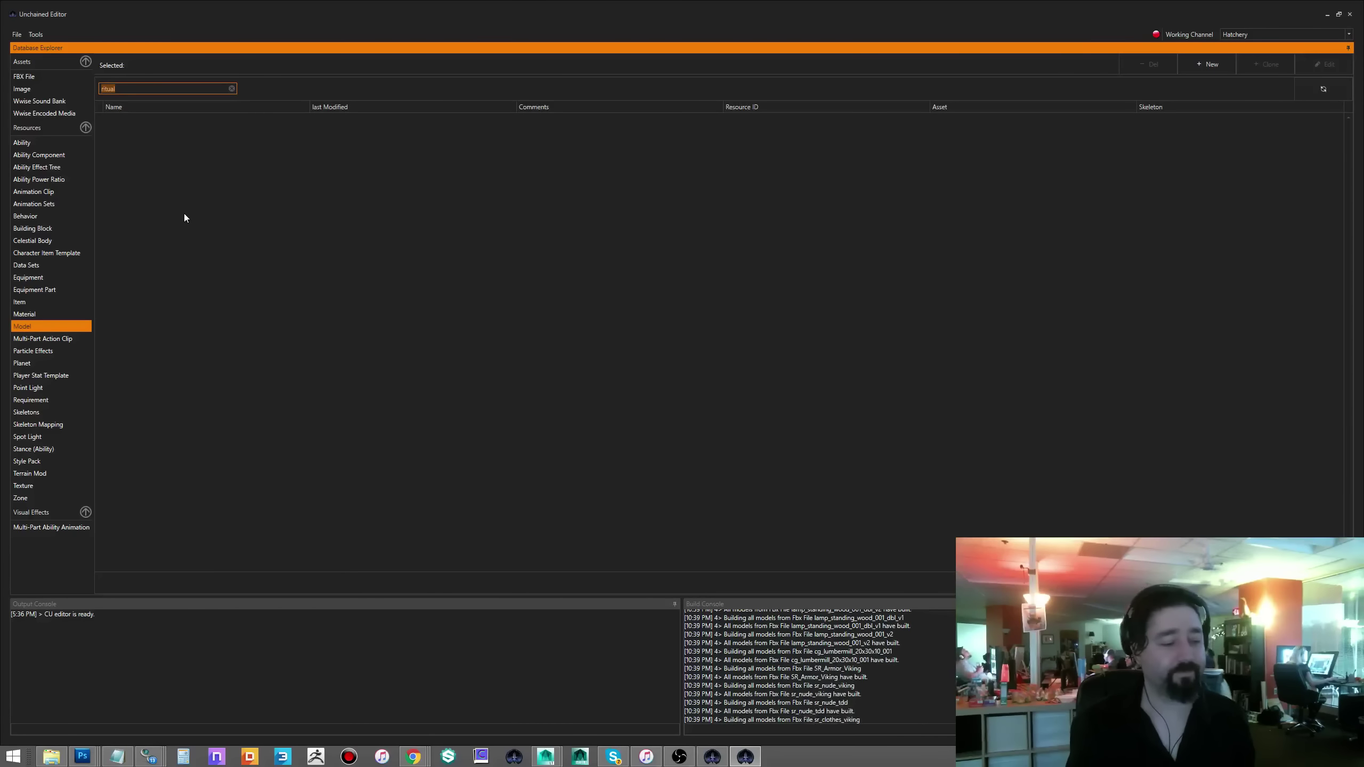
- Minimize the editor and bring the Concept Art browser page forward, closing the enlarged image
{"action": "left_click", "coordinate": [1324, 13]}
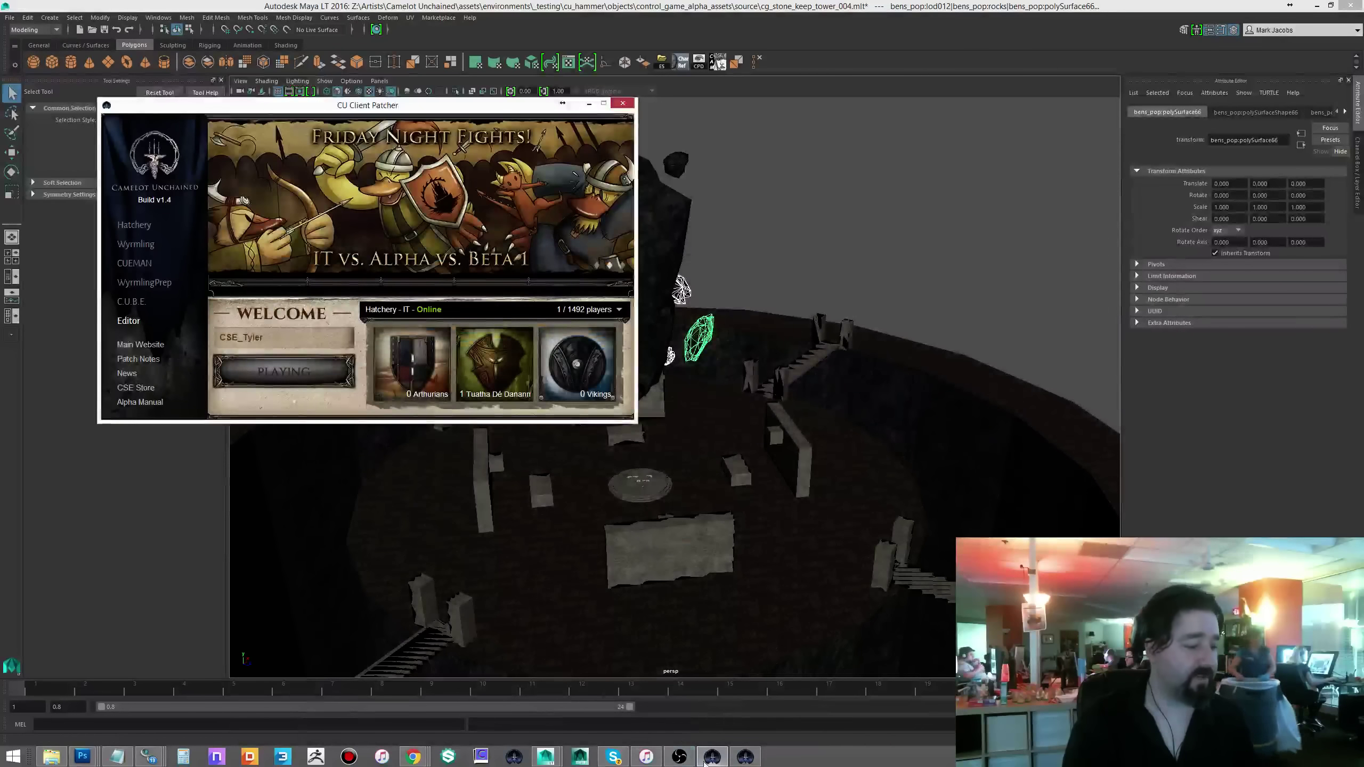
{"action": "left_click", "coordinate": [745, 756]}
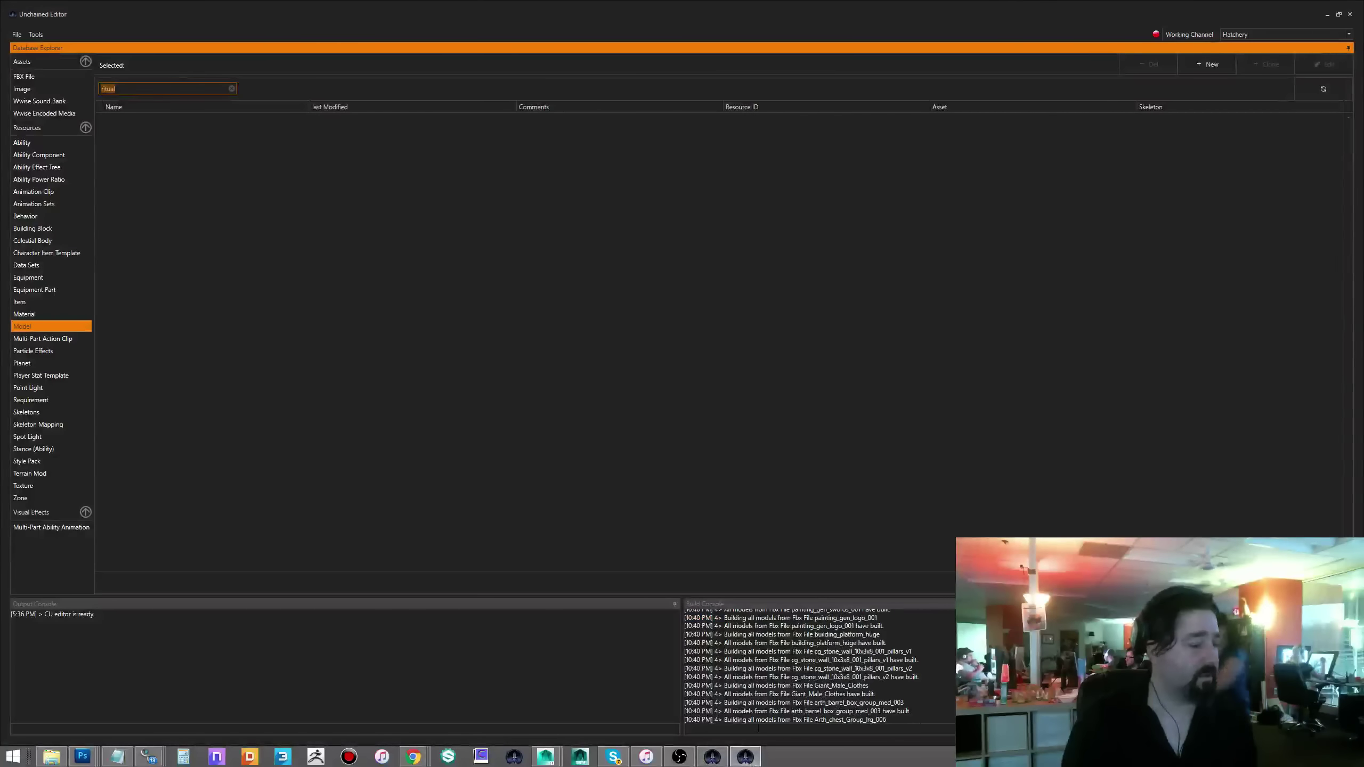
{"action": "left_click", "coordinate": [745, 757]}
{"action": "mouse_move", "coordinate": [415, 763]}
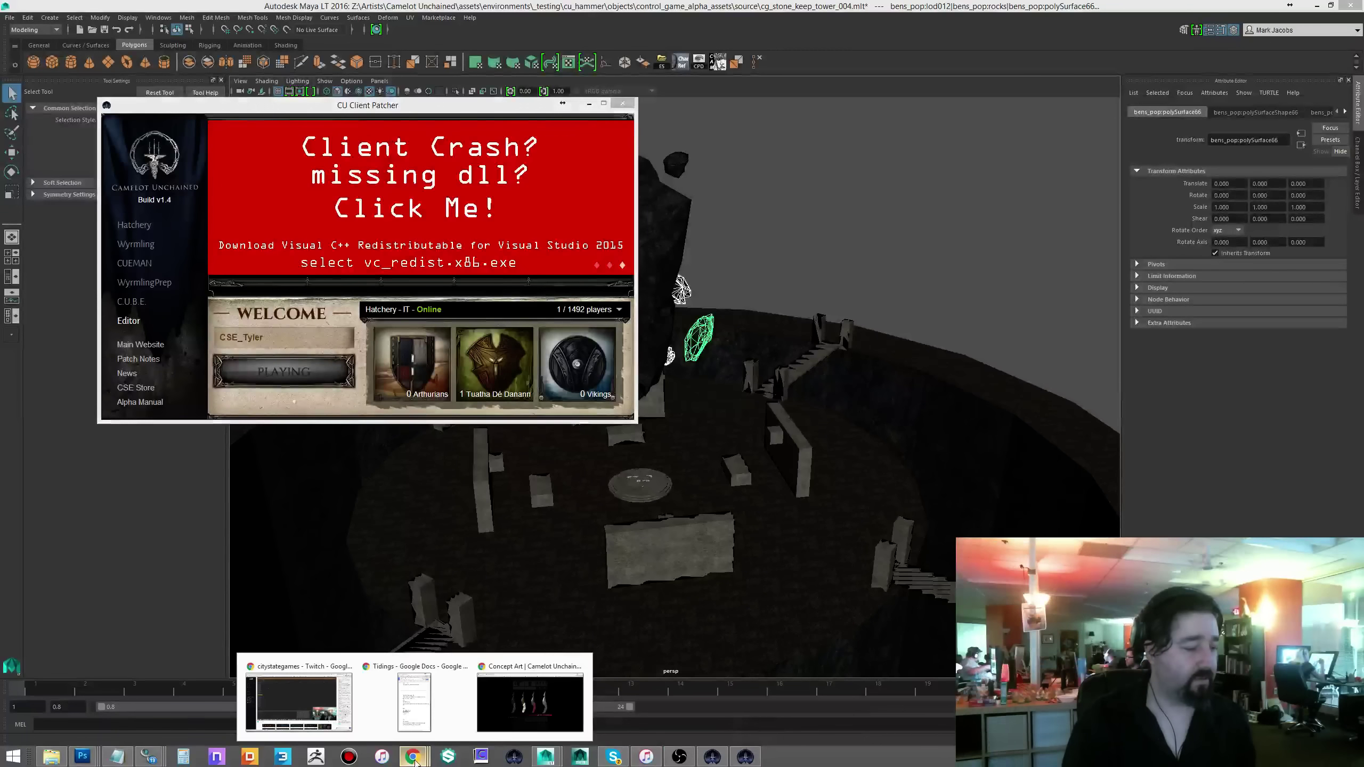
{"action": "left_click", "coordinate": [530, 701]}
{"action": "left_click", "coordinate": [970, 225]}
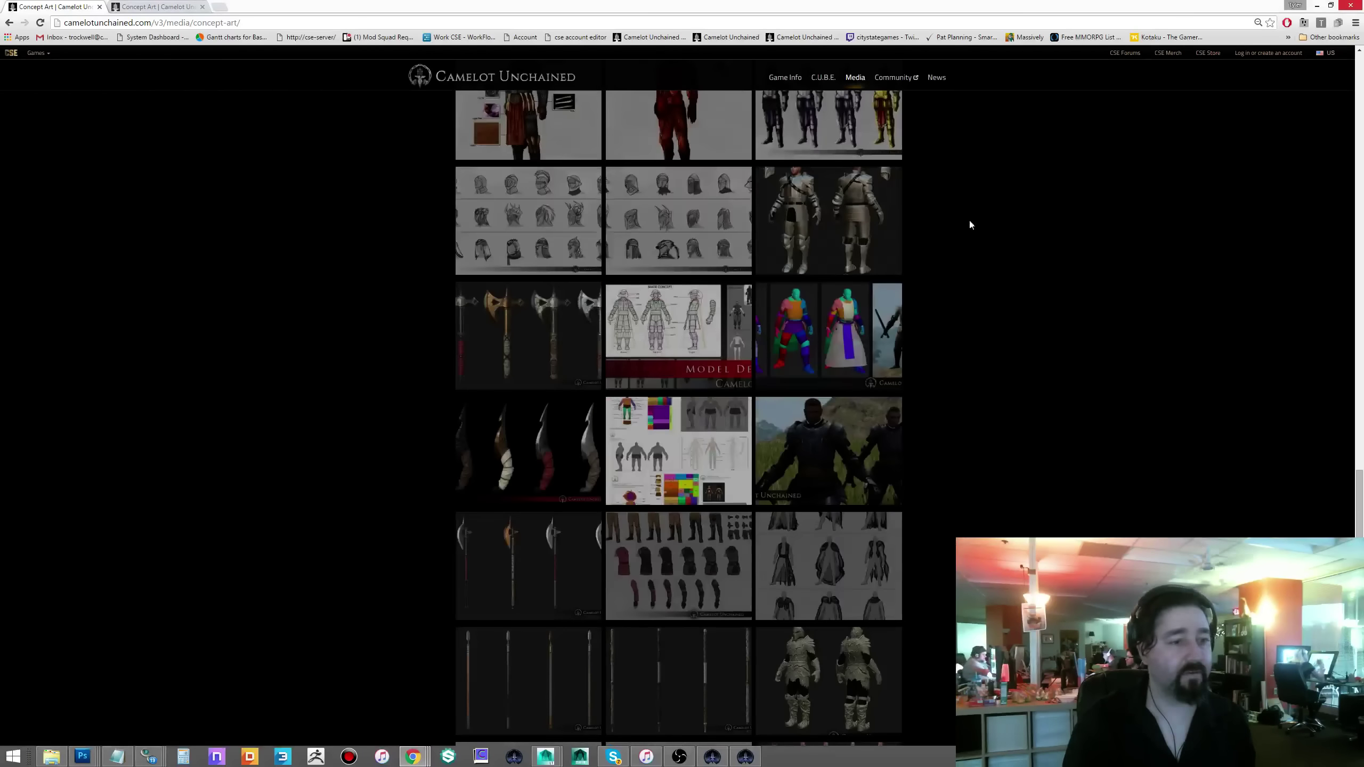
- Browse concept-art thumbnails up to the two-character image, then return to Unchained Editor
{"action": "scroll", "coordinate": [970, 225], "scroll_direction": "up", "scroll_amount": 8}
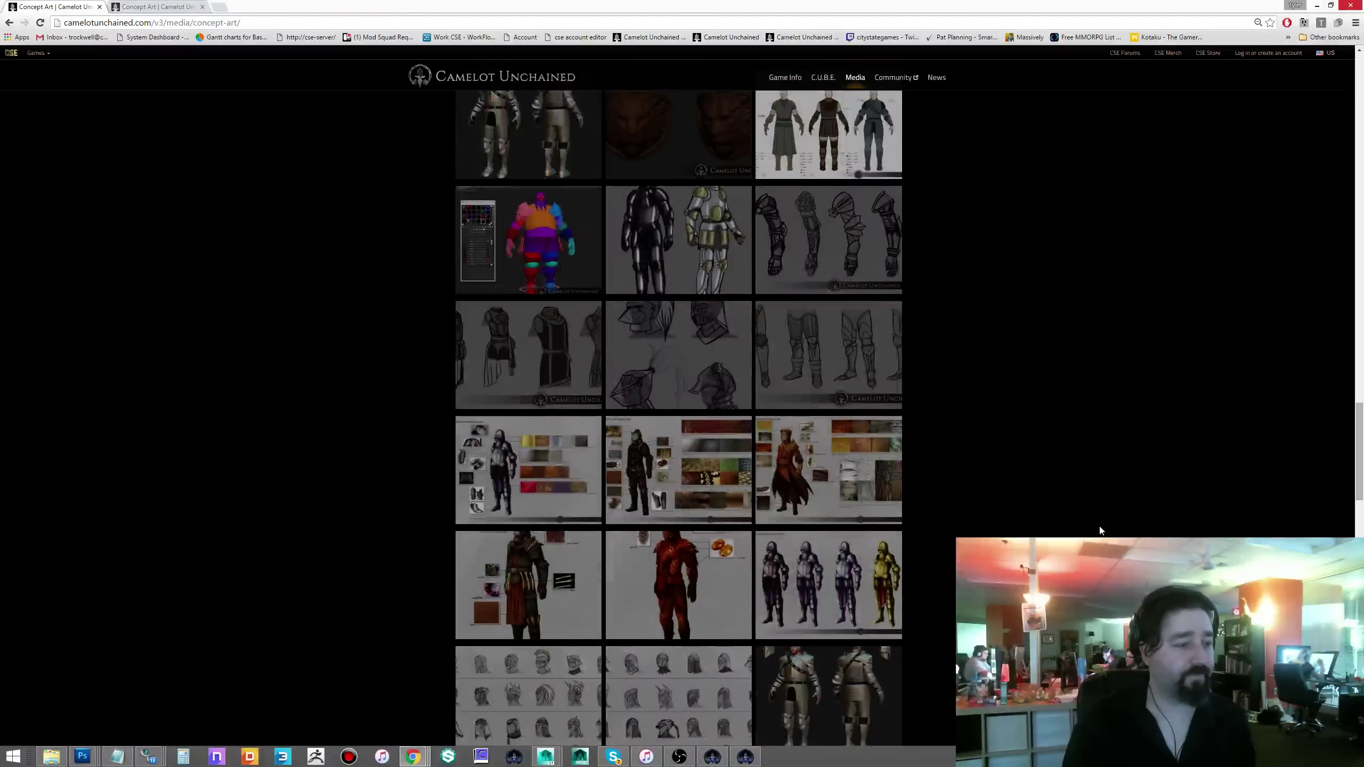
{"action": "scroll", "coordinate": [1096, 508], "scroll_direction": "up", "scroll_amount": 4}
{"action": "left_click", "coordinate": [535, 461]}
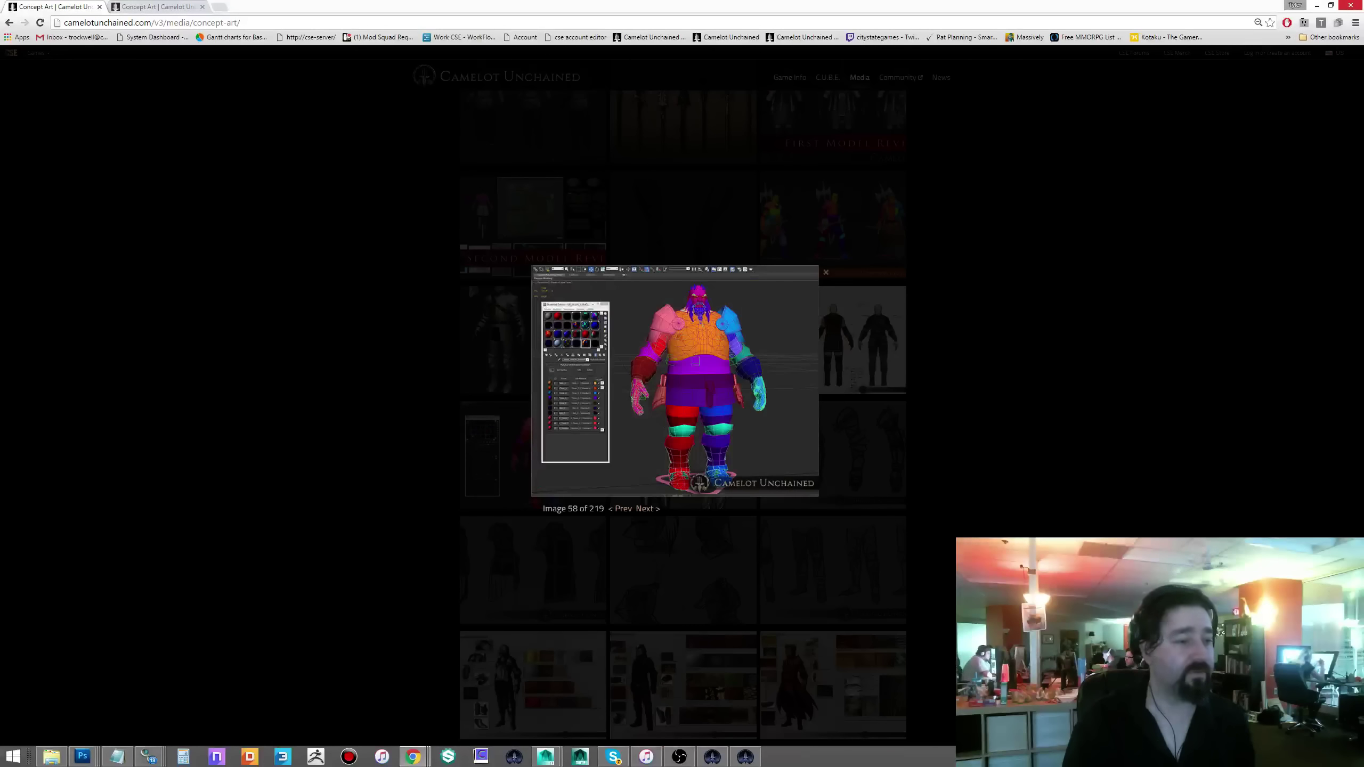
{"action": "left_click", "coordinate": [967, 403]}
{"action": "scroll", "coordinate": [997, 430], "scroll_direction": "up", "scroll_amount": 6}
{"action": "scroll", "coordinate": [996, 433], "scroll_direction": "up", "scroll_amount": 4}
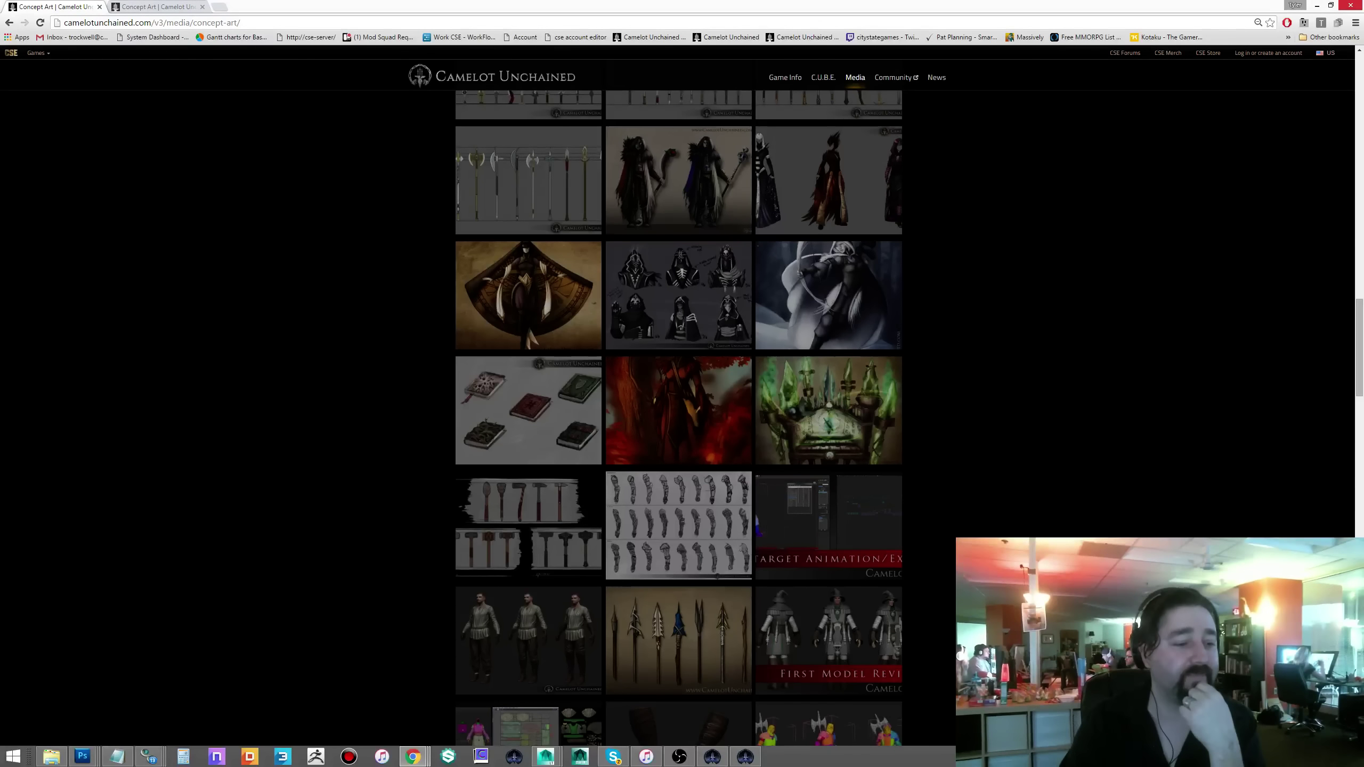
{"action": "scroll", "coordinate": [1094, 516], "scroll_direction": "up", "scroll_amount": 9}
{"action": "left_click", "coordinate": [881, 344]}
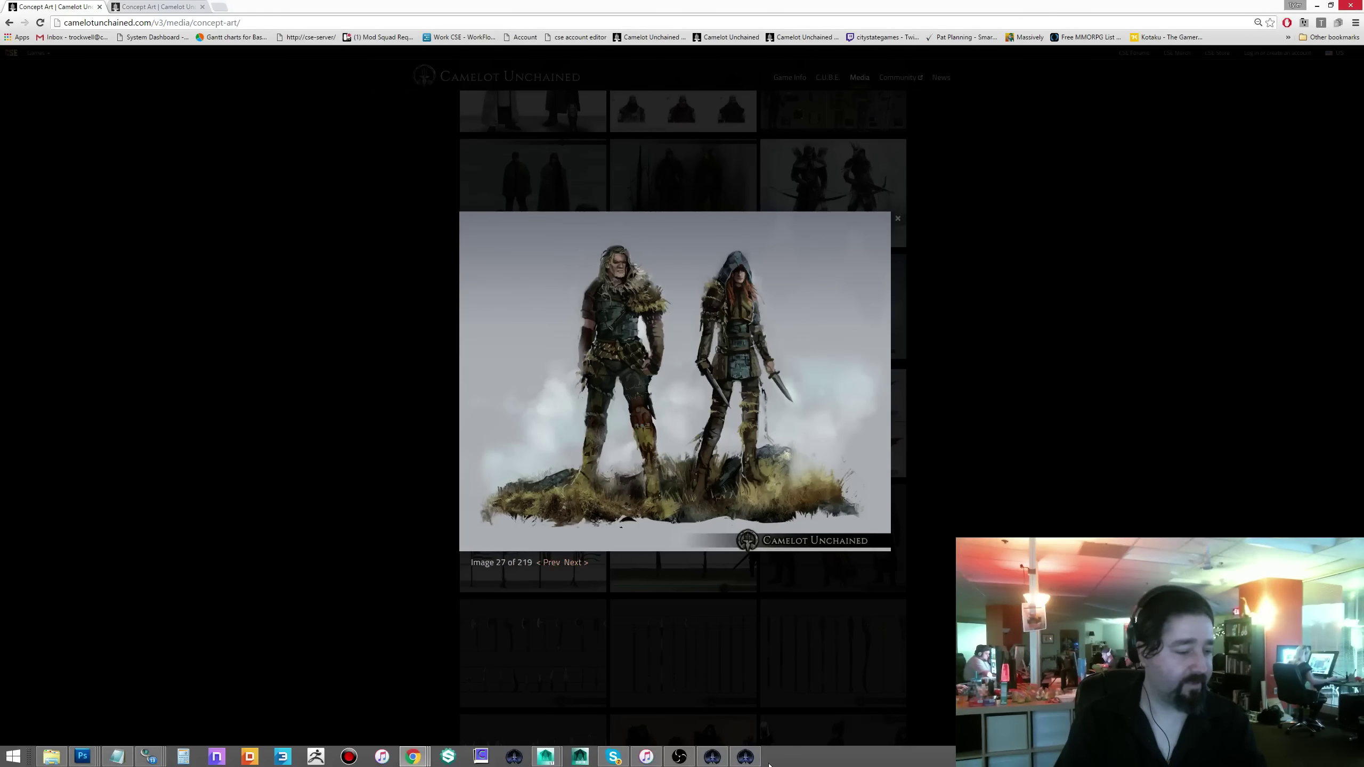
{"action": "left_click", "coordinate": [745, 757]}
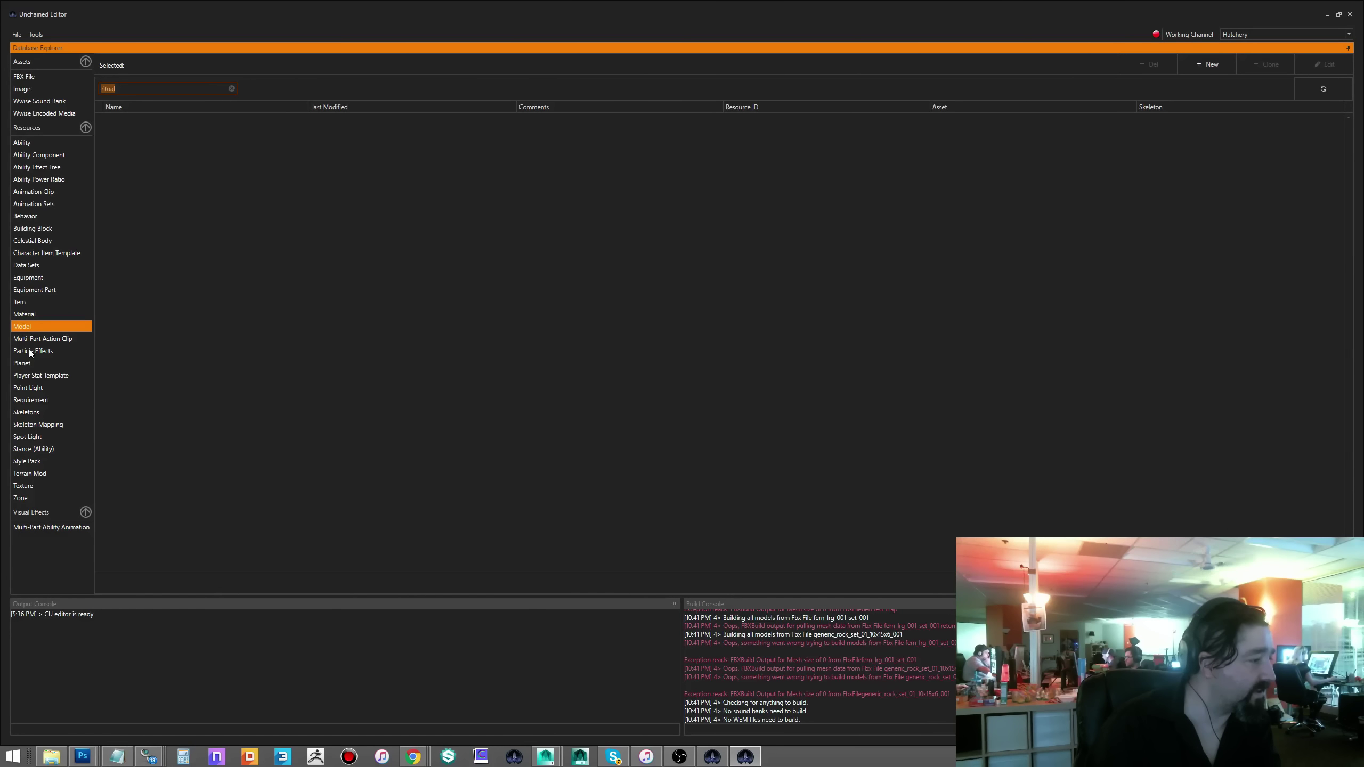
- Clear the ritual filter, try a 'test' search, show FBX File assets and close the editor
{"action": "left_click", "coordinate": [232, 88]}
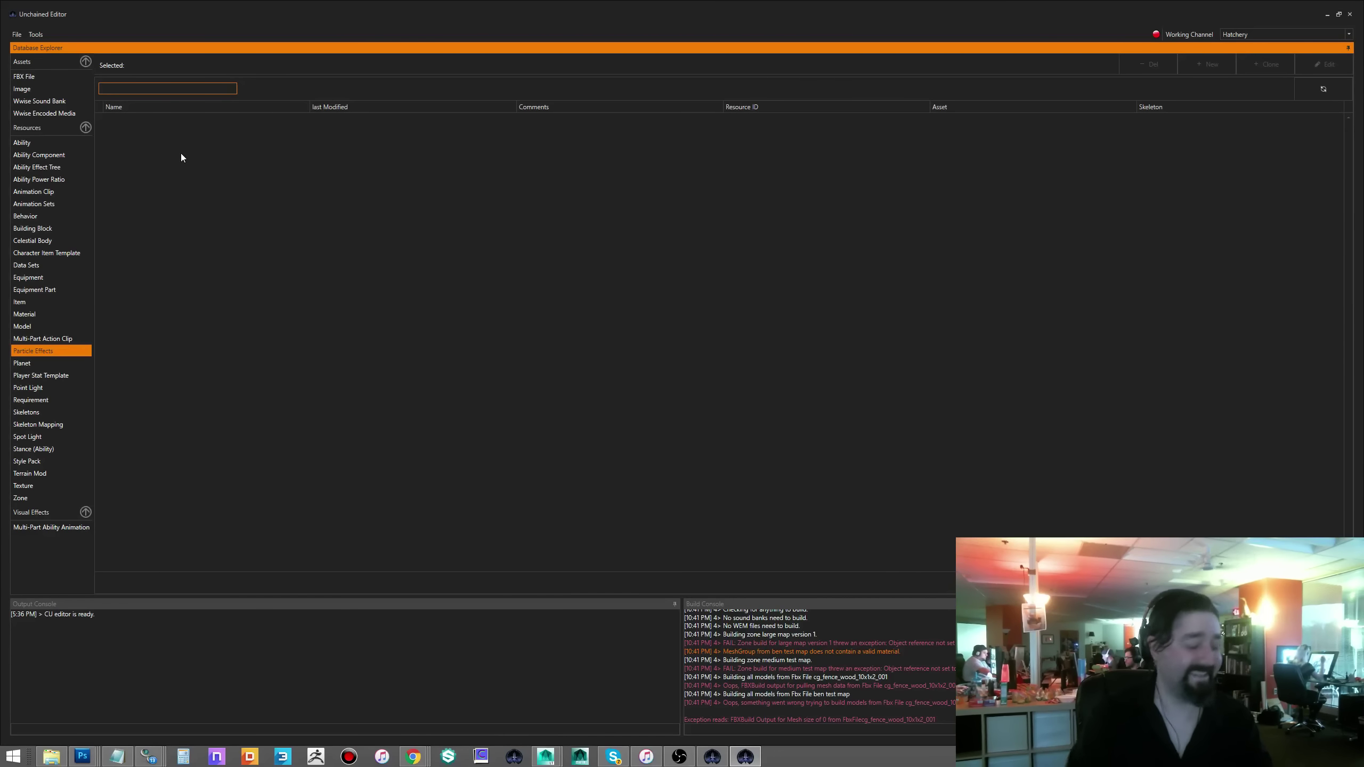
{"action": "type", "text": "test"}
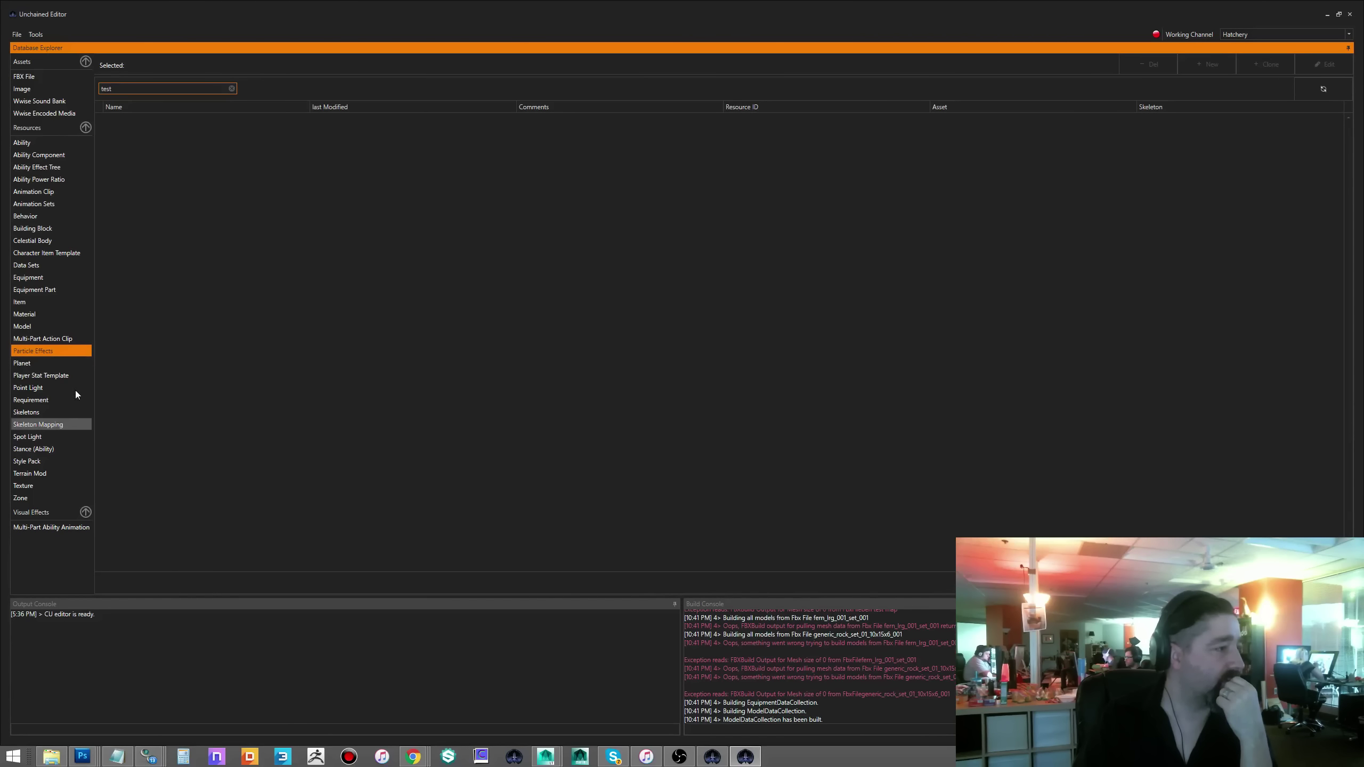
{"action": "left_click", "coordinate": [230, 88]}
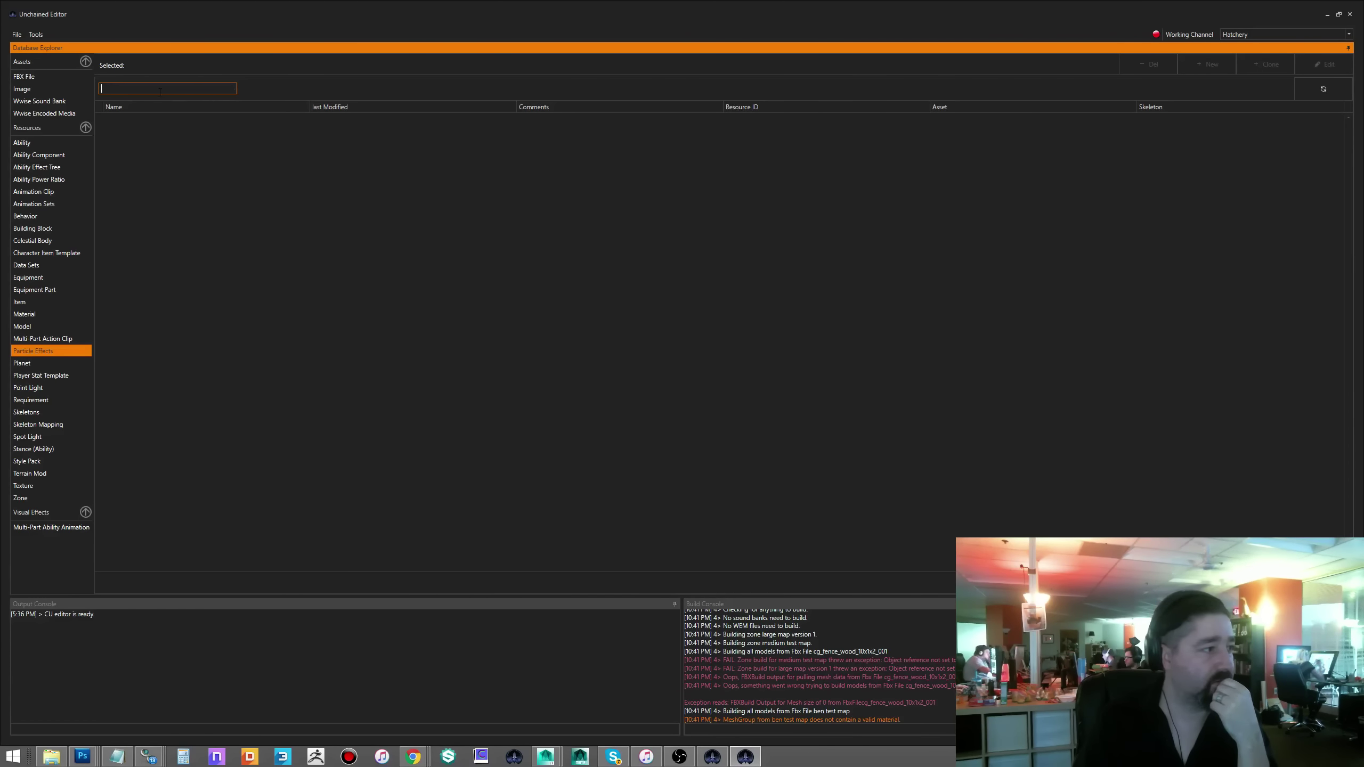
{"action": "left_click", "coordinate": [43, 77]}
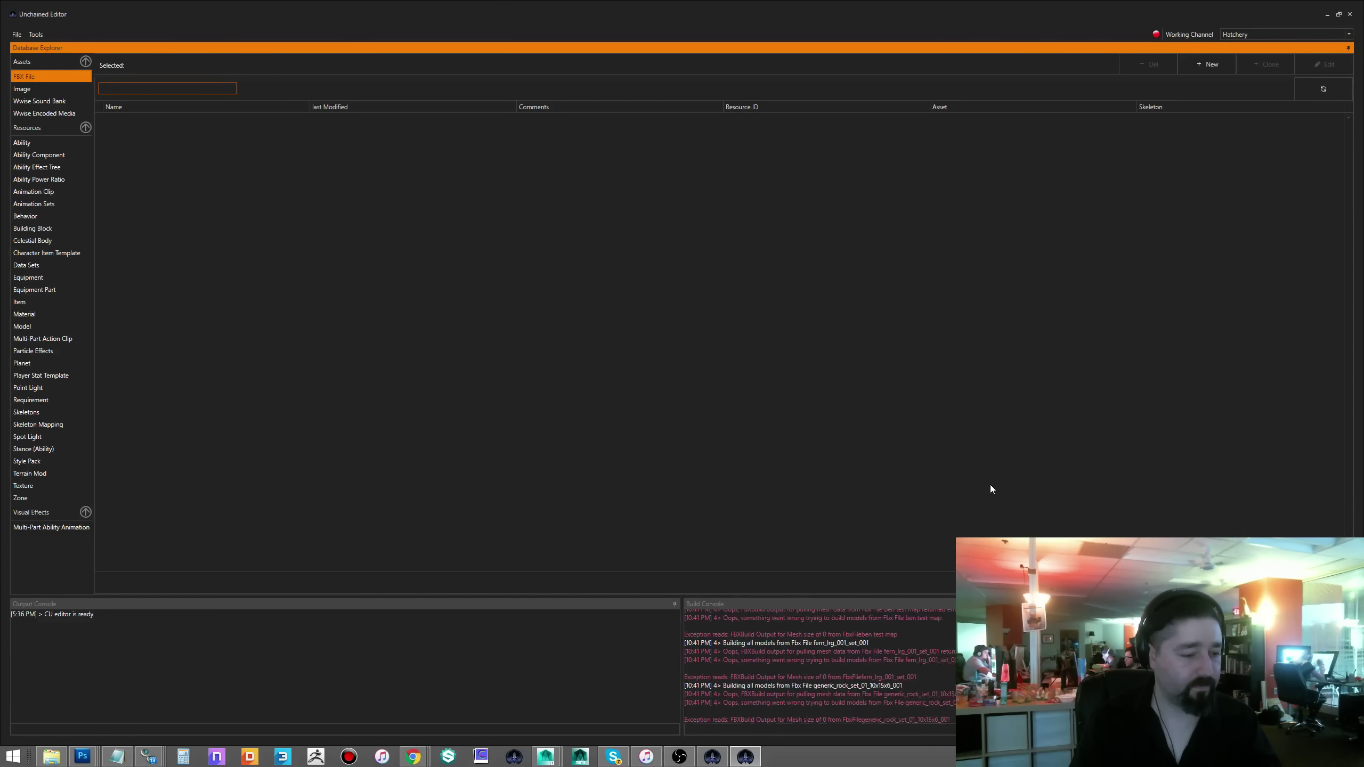
{"action": "left_click", "coordinate": [1348, 17]}
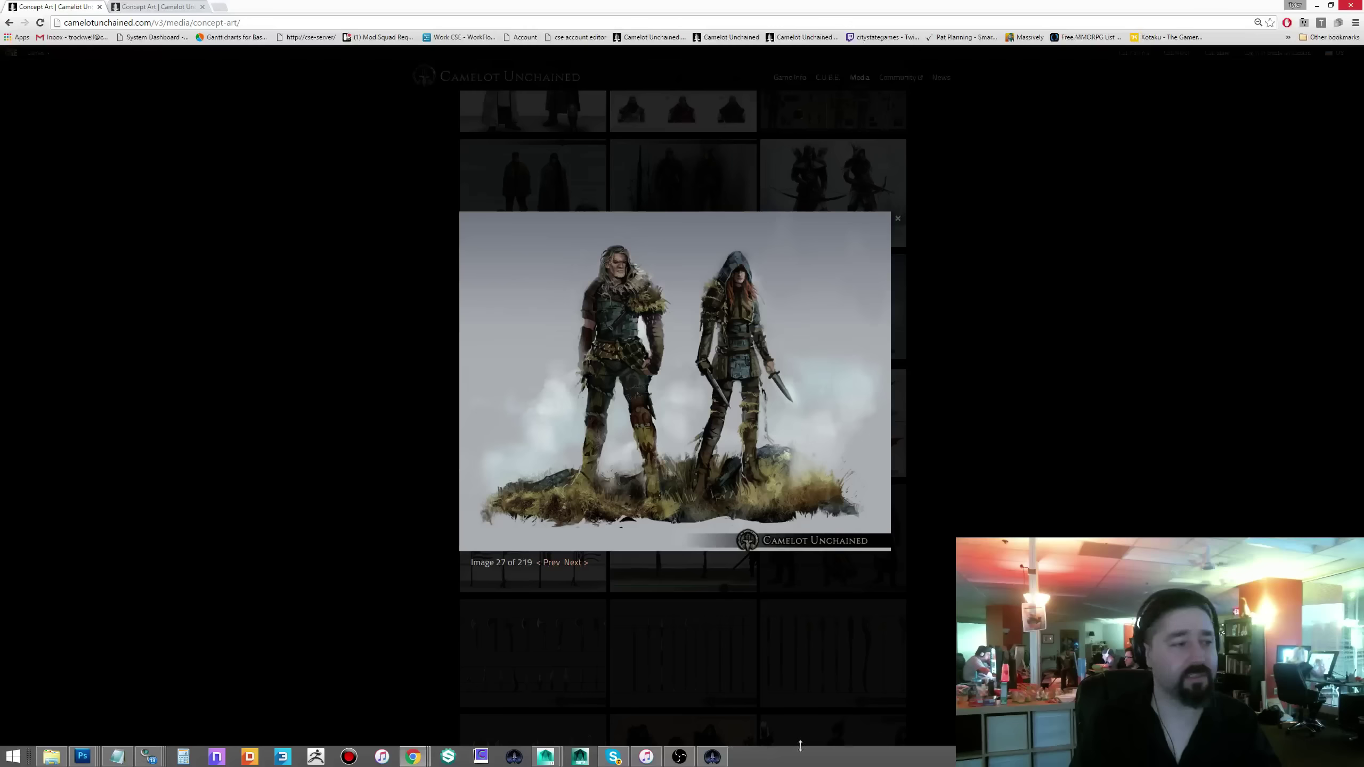
- Relaunch Unchained Editor from the CU Client Patcher and bring it to the front
{"action": "left_click", "coordinate": [712, 756]}
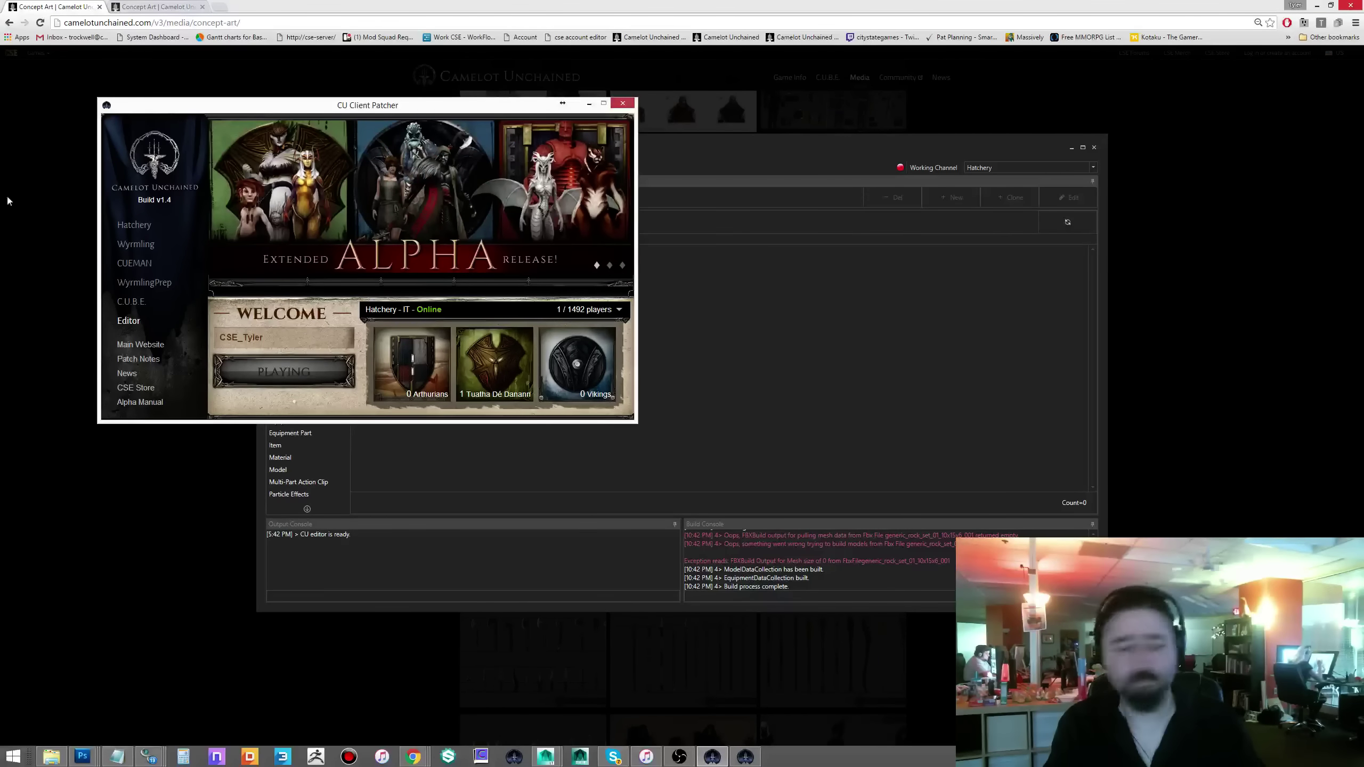
{"action": "left_click", "coordinate": [887, 313]}
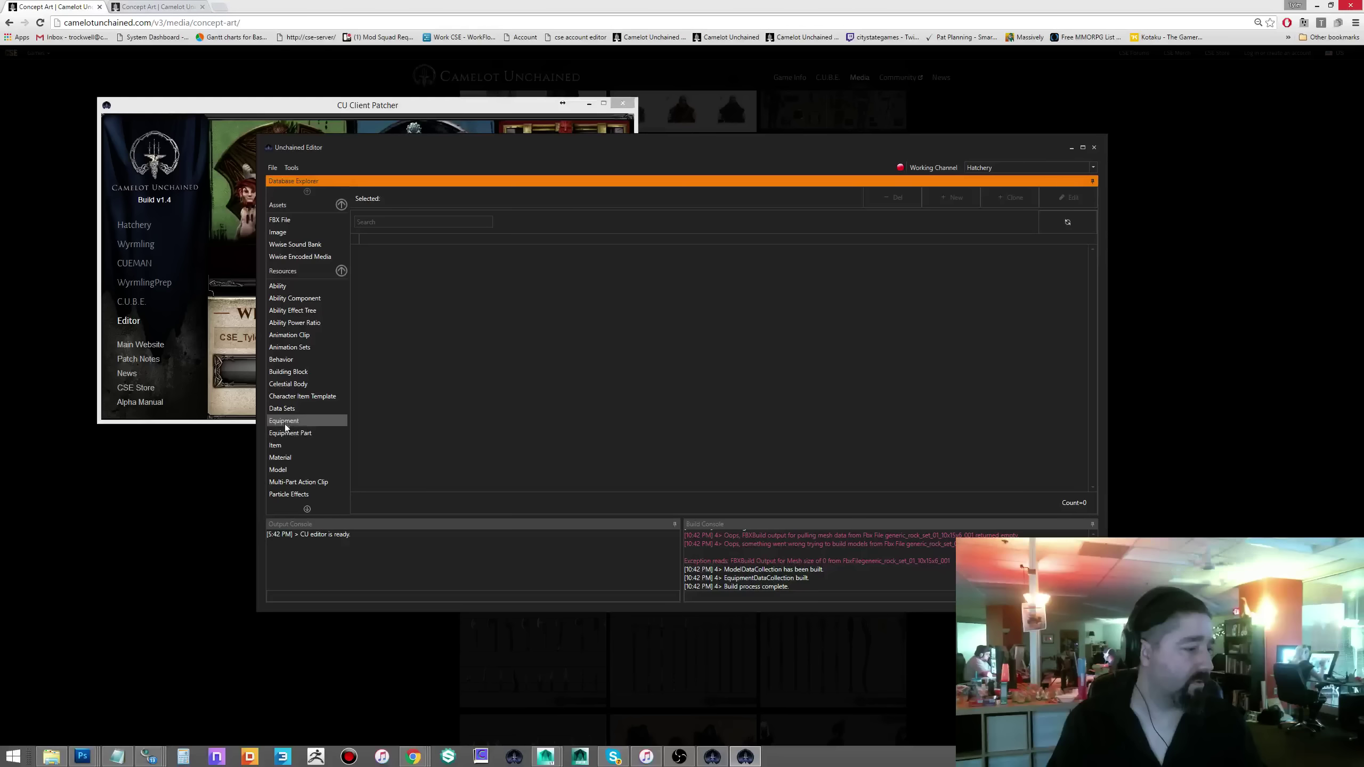
- Filter the Particle Effects list by 'test' down to 22 entries and maximize the editor
{"action": "left_click", "coordinate": [295, 498]}
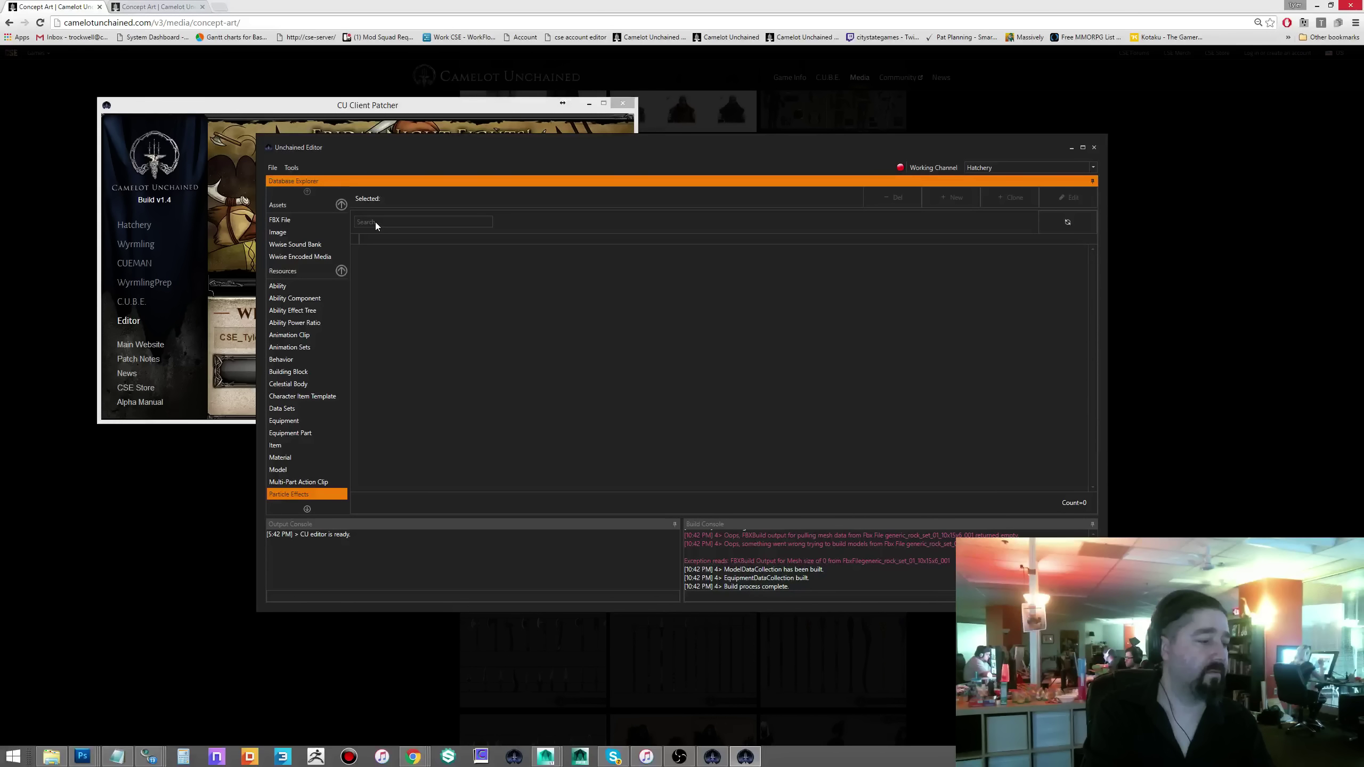
{"action": "right_click", "coordinate": [750, 757]}
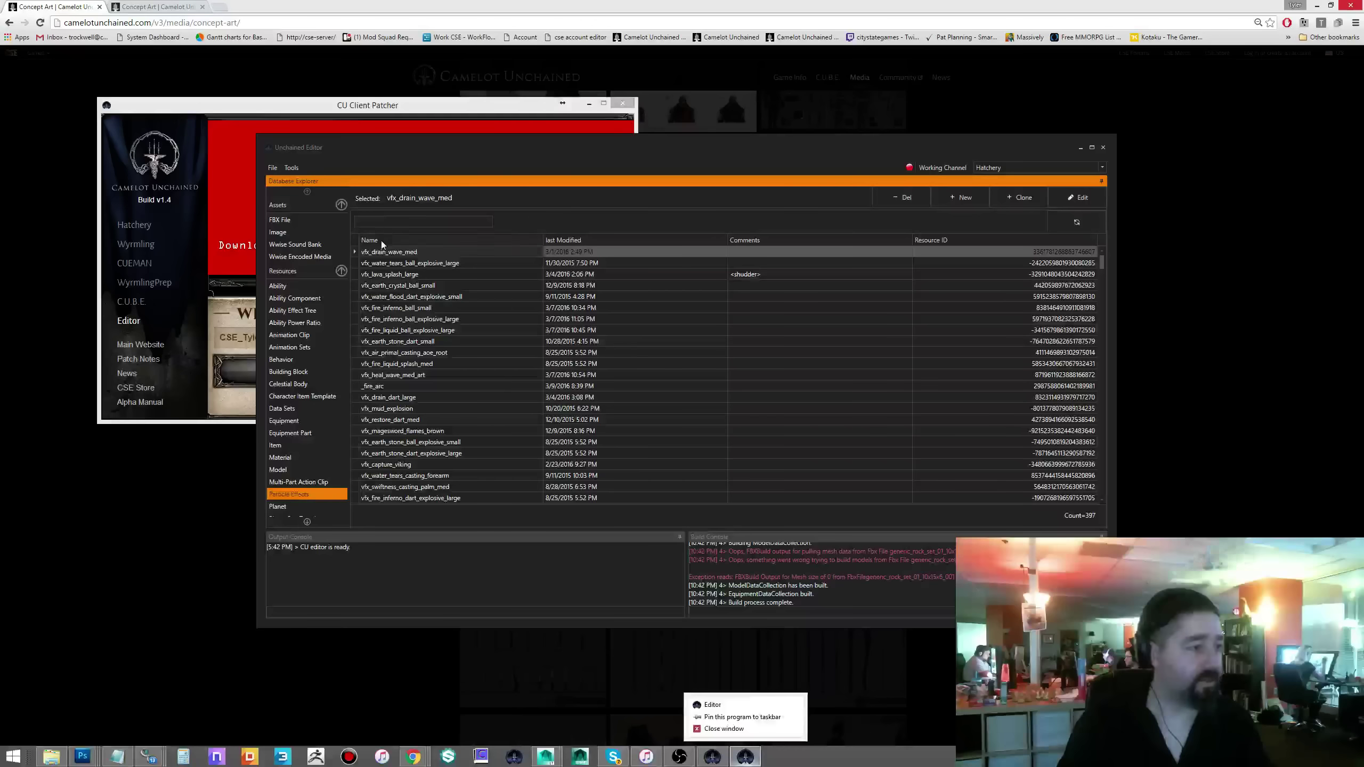
{"action": "left_click", "coordinate": [383, 221]}
{"action": "type", "text": "test"}
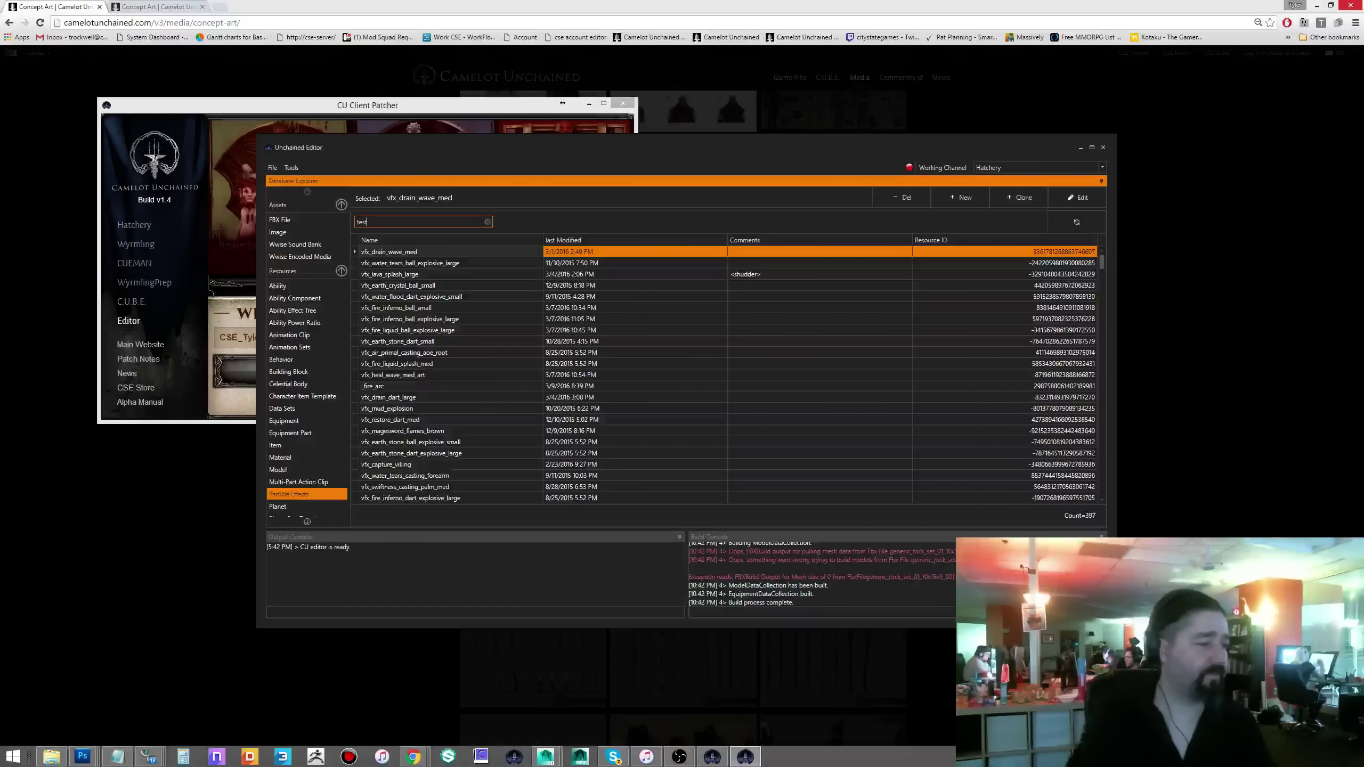
{"action": "left_click", "coordinate": [1091, 148]}
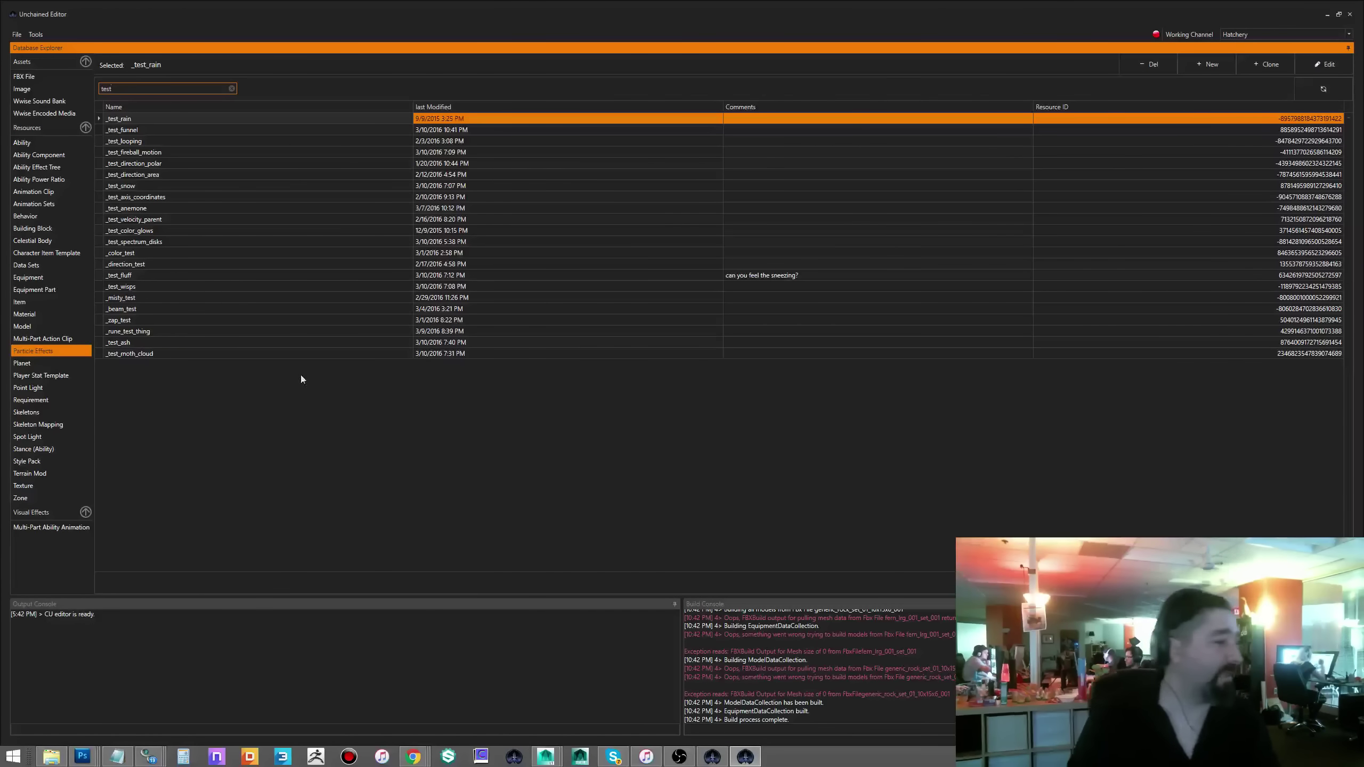
{"action": "double_click", "coordinate": [126, 209]}
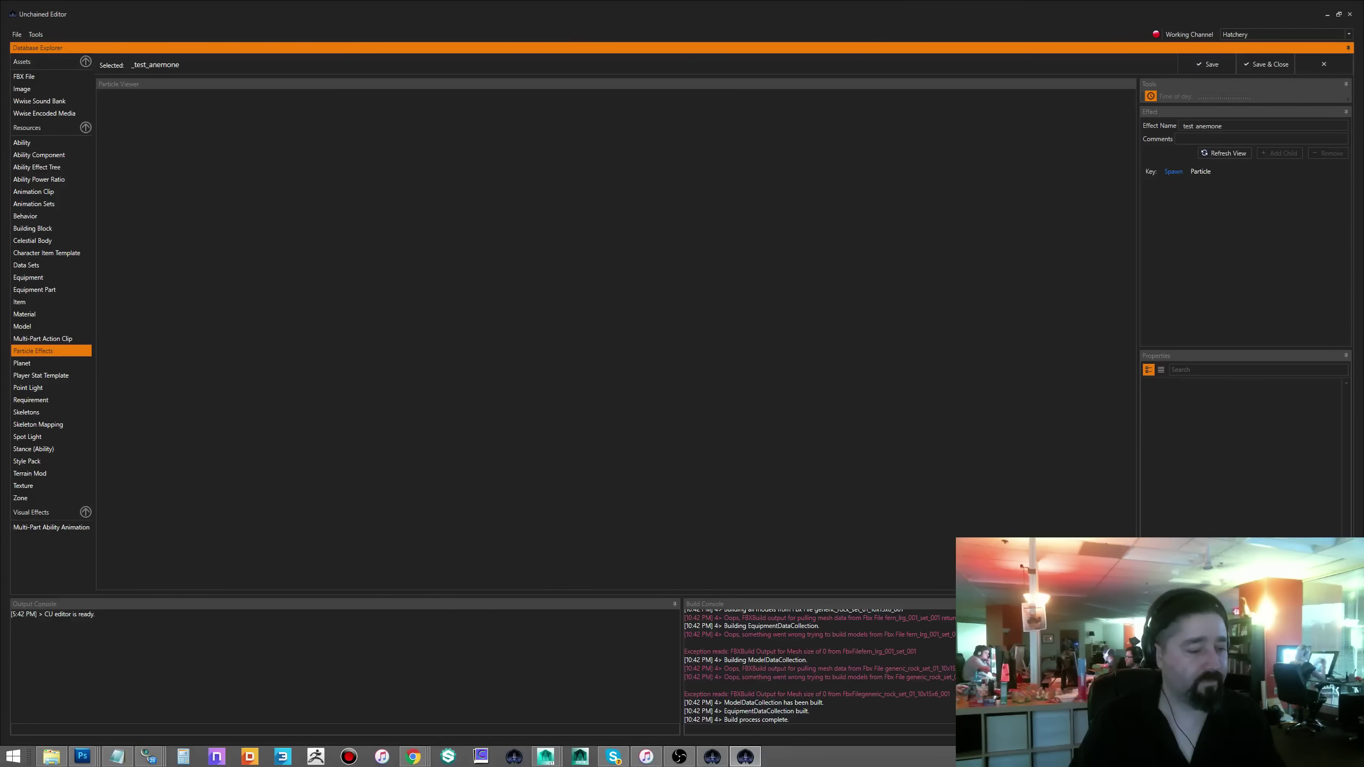
{"action": "left_click", "coordinate": [751, 758]}
{"action": "left_click", "coordinate": [747, 758]}
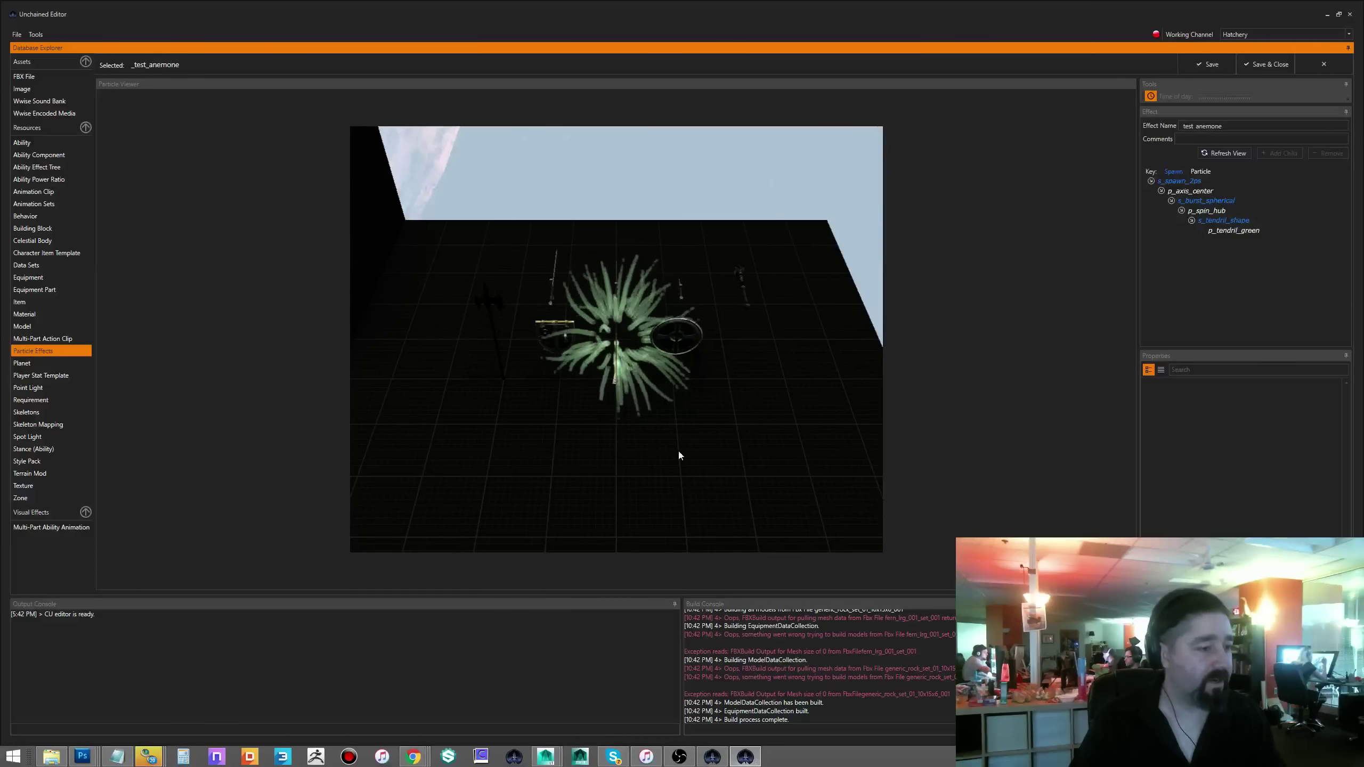
{"action": "left_click_drag", "start_coordinate": [679, 455], "coordinate": [689, 426]}
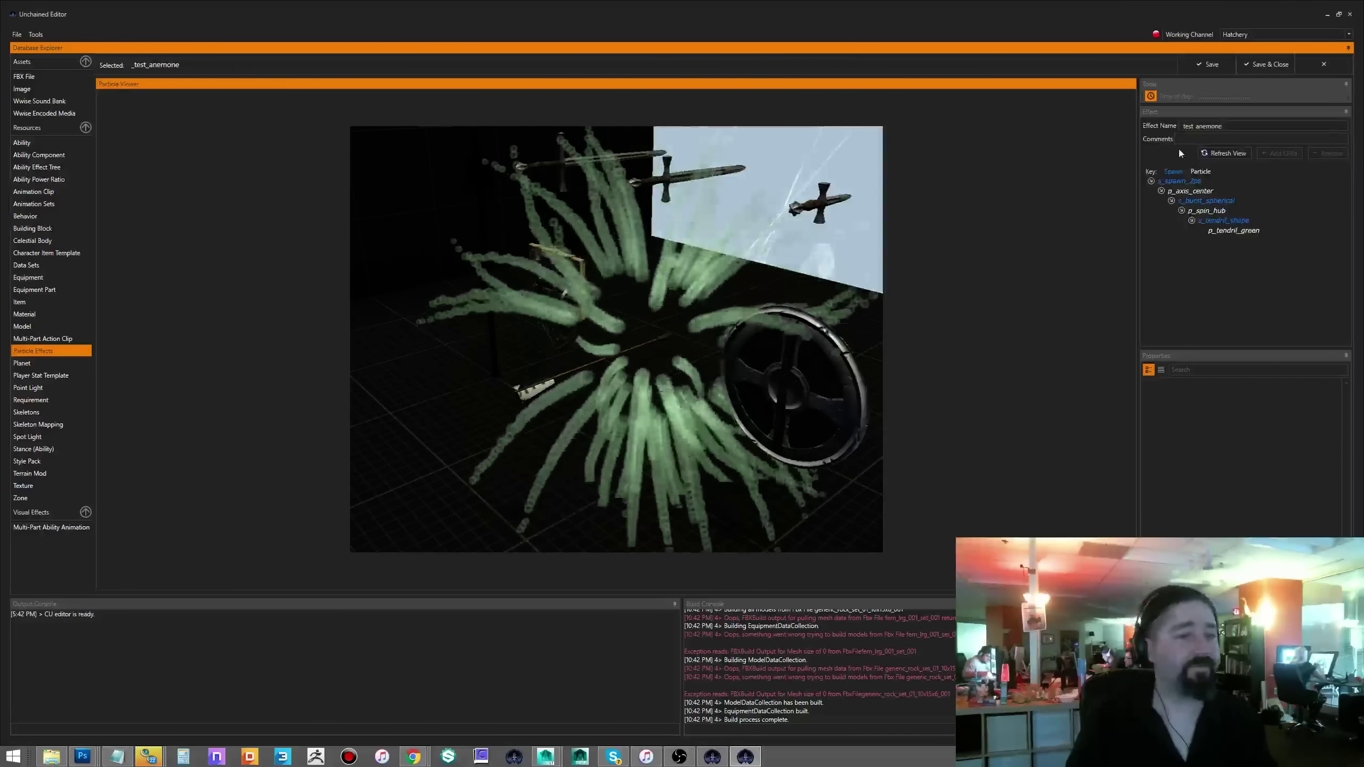
{"action": "key", "text": "Escape"}
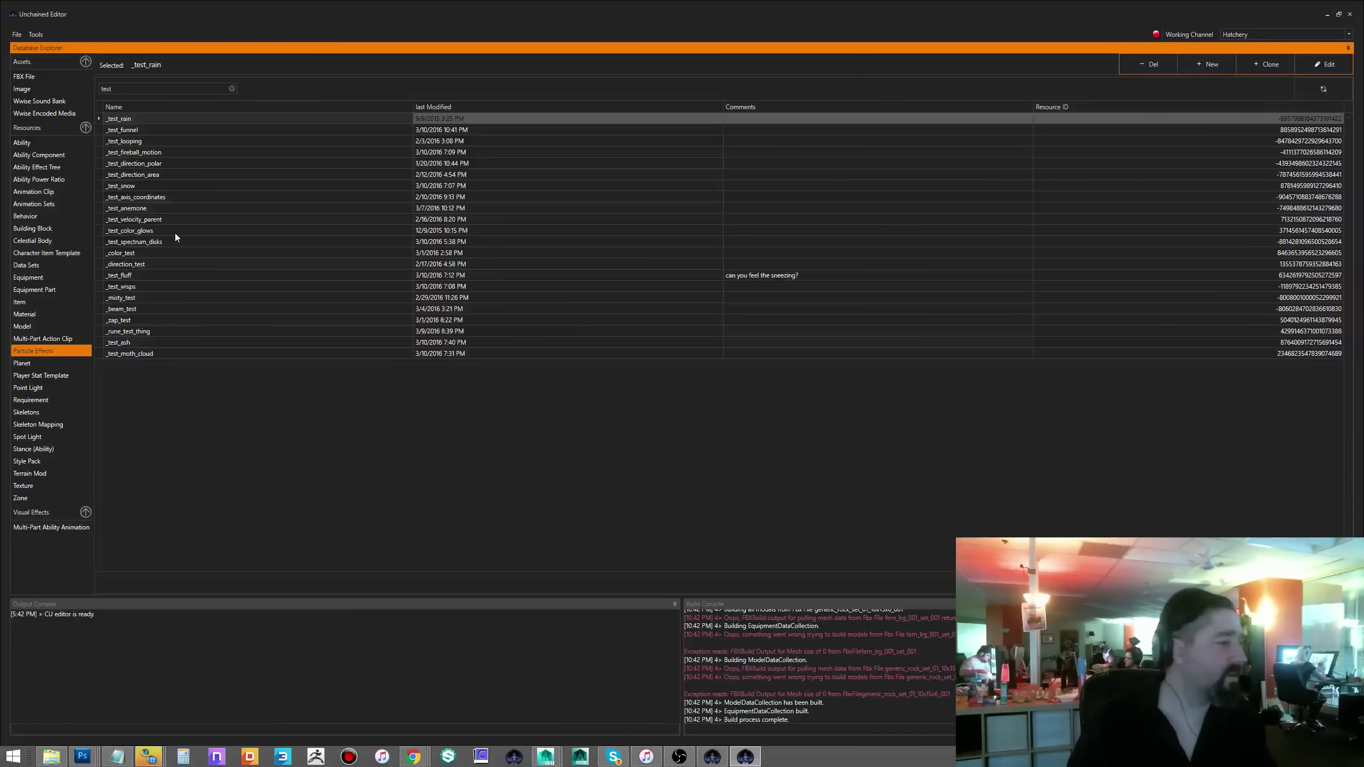
- Preview the _test_spectrum_disks particle effect, then close the preview
{"action": "double_click", "coordinate": [123, 242]}
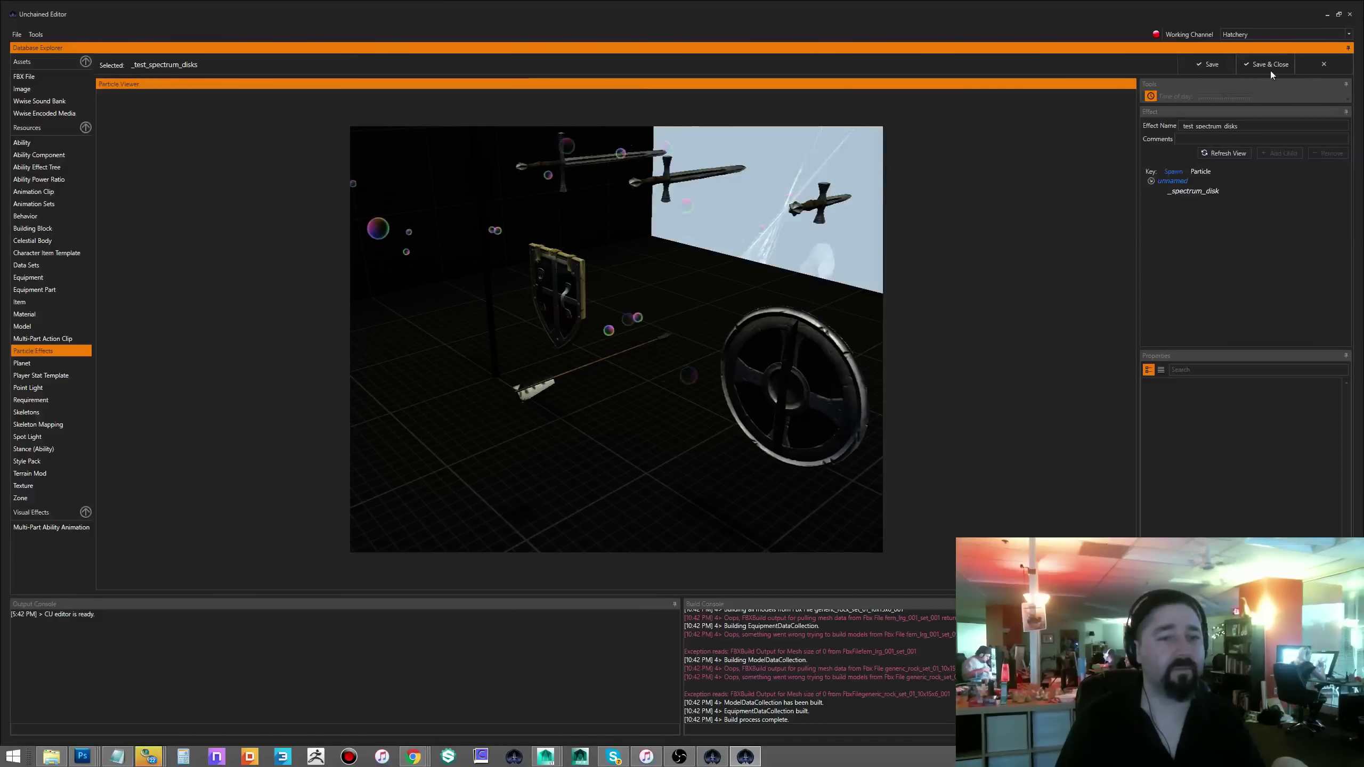
{"action": "left_click", "coordinate": [1323, 64]}
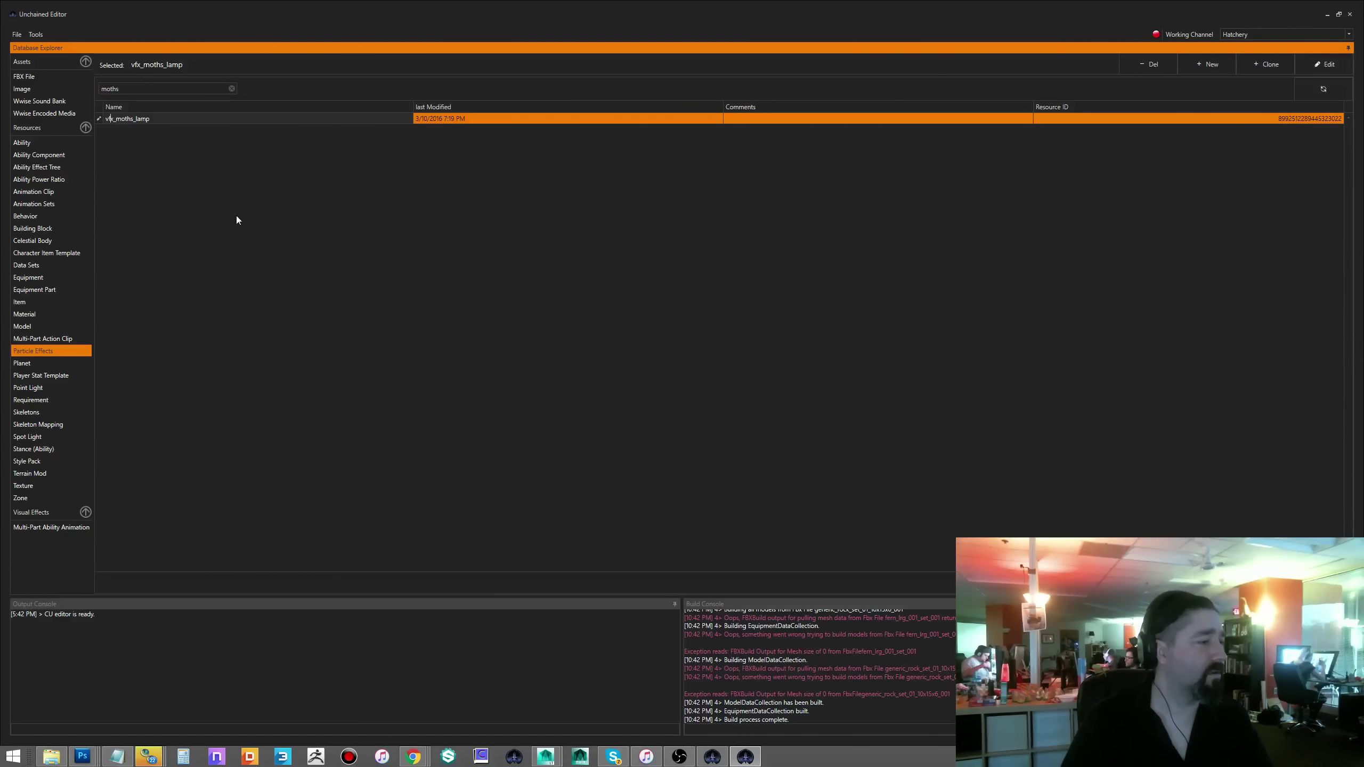
- Preview vfx_moths_lamp, then filter the effects by 'test' and select _test_moth_cloud
{"action": "key", "text": "Return"}
{"action": "right_click_drag", "start_coordinate": [633, 355], "coordinate": [633, 355]}
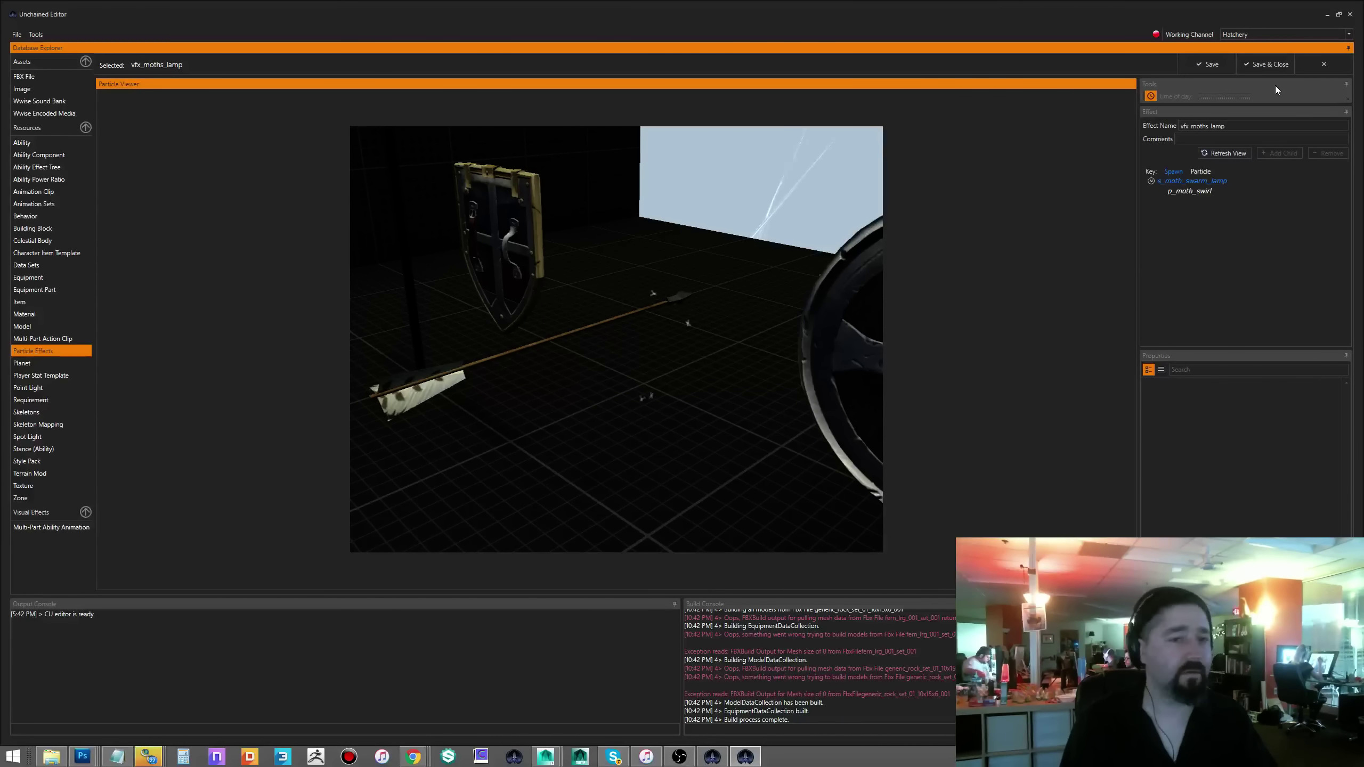
{"action": "left_click", "coordinate": [1266, 64]}
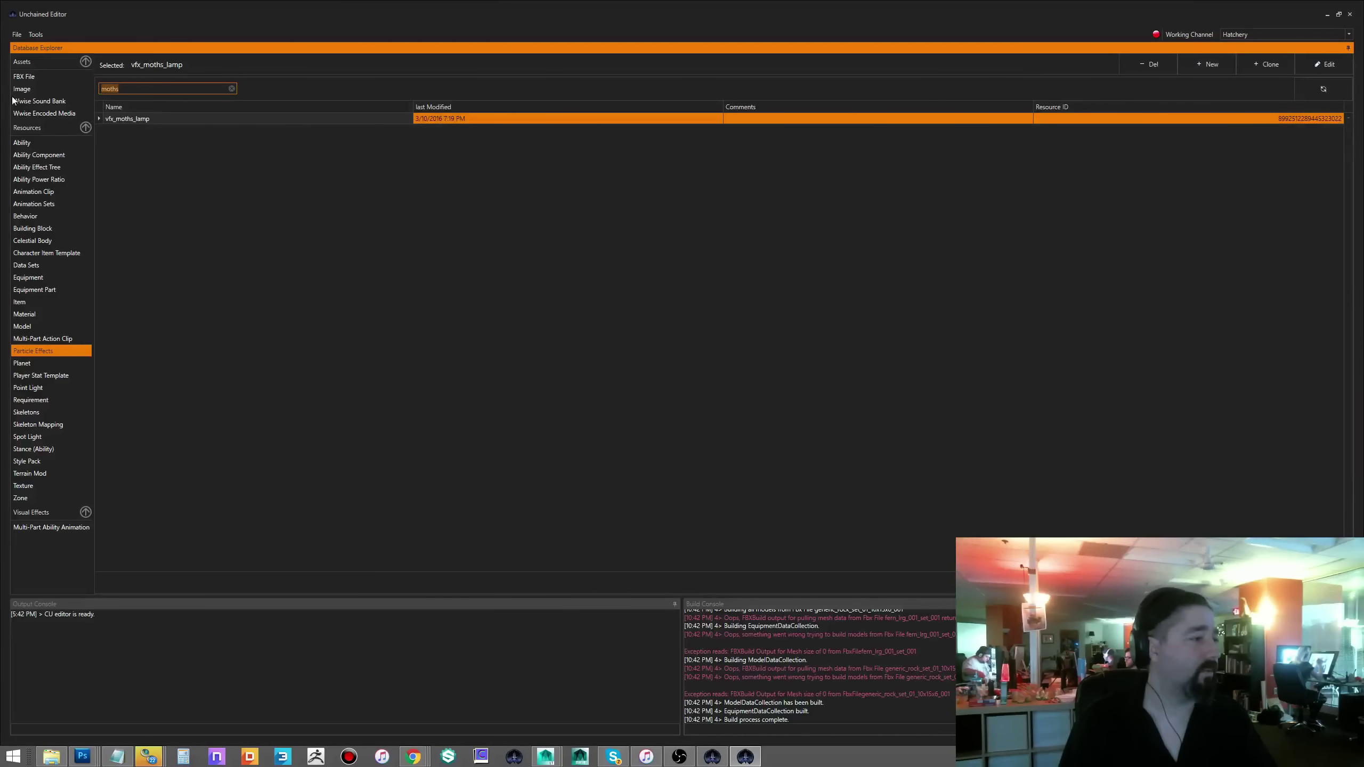
{"action": "type", "text": "test"}
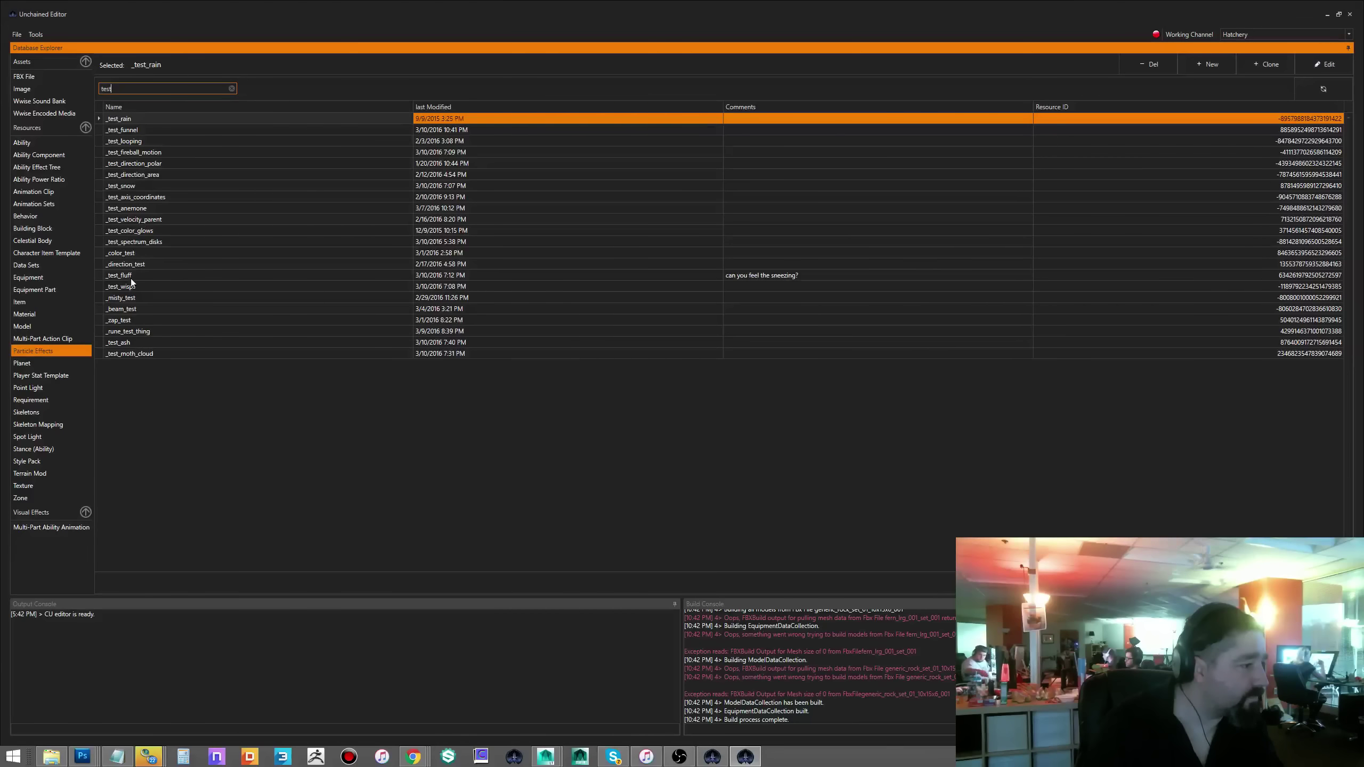
{"action": "left_click", "coordinate": [151, 355]}
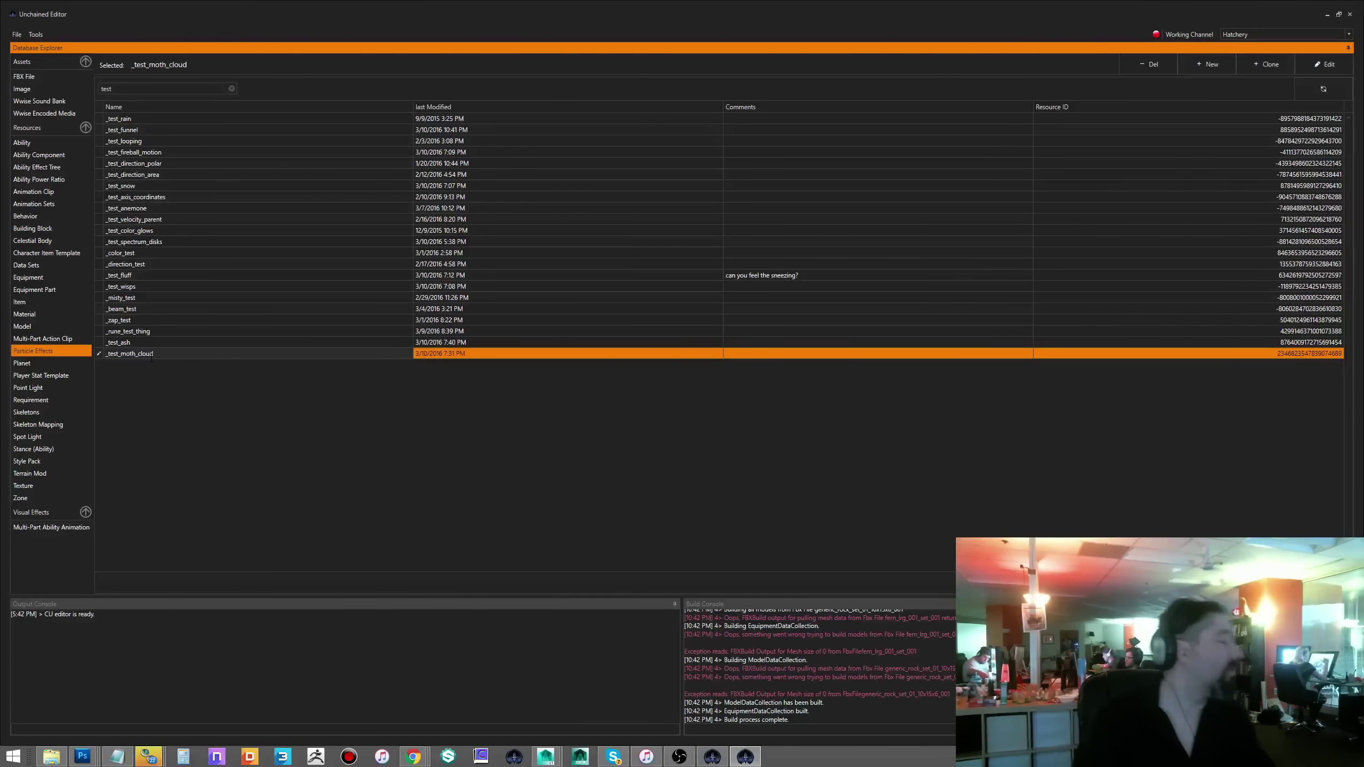
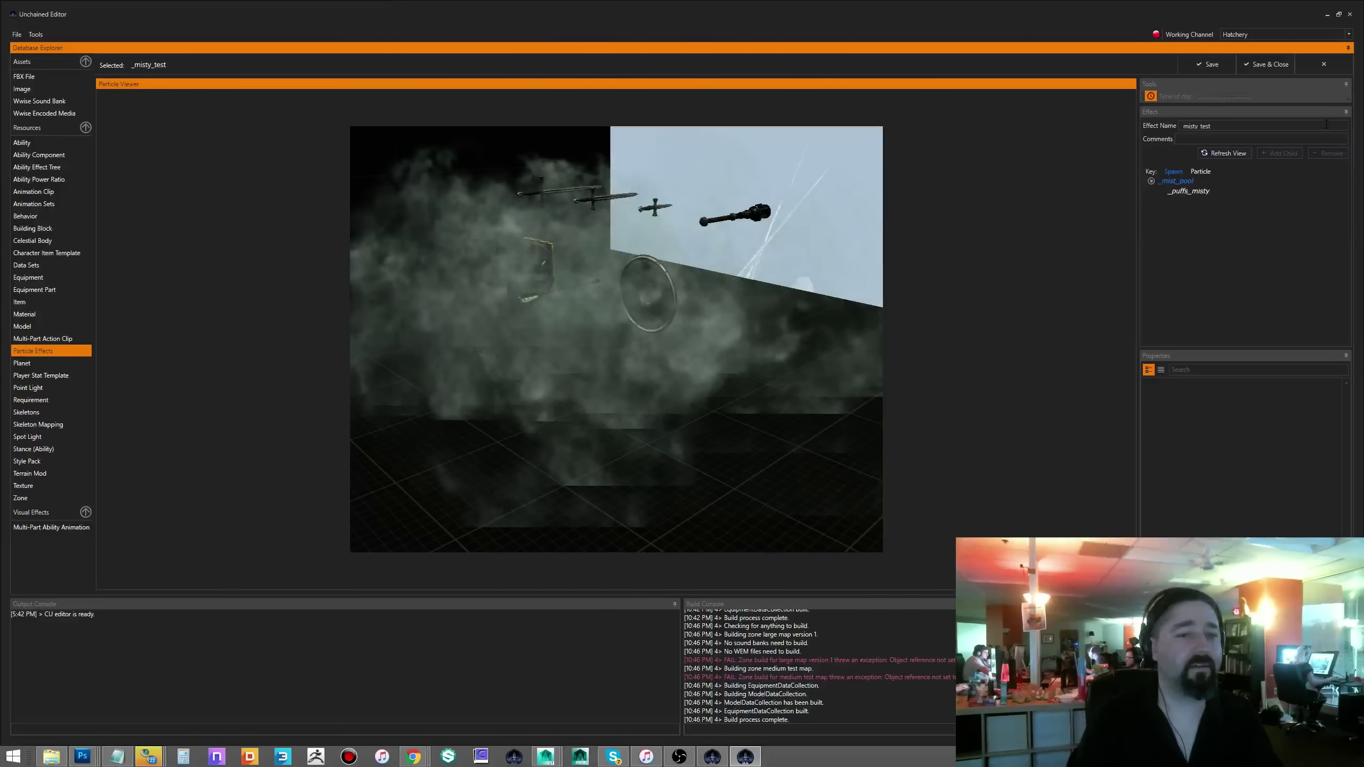
- Close the particle preview, filter the Model list for 'mink', and open dead_tree_mink_001, ignoring warnings
{"action": "left_click", "coordinate": [1323, 63]}
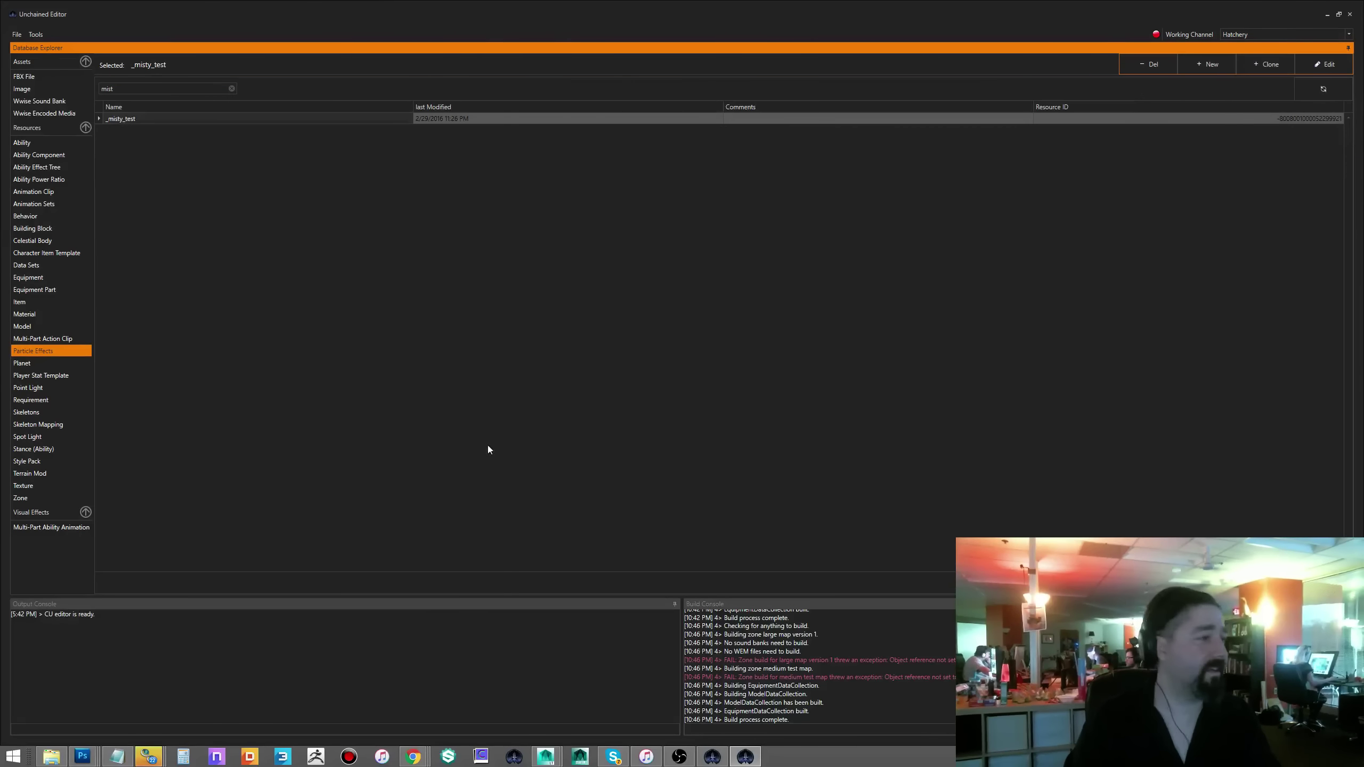
{"action": "left_click", "coordinate": [231, 88]}
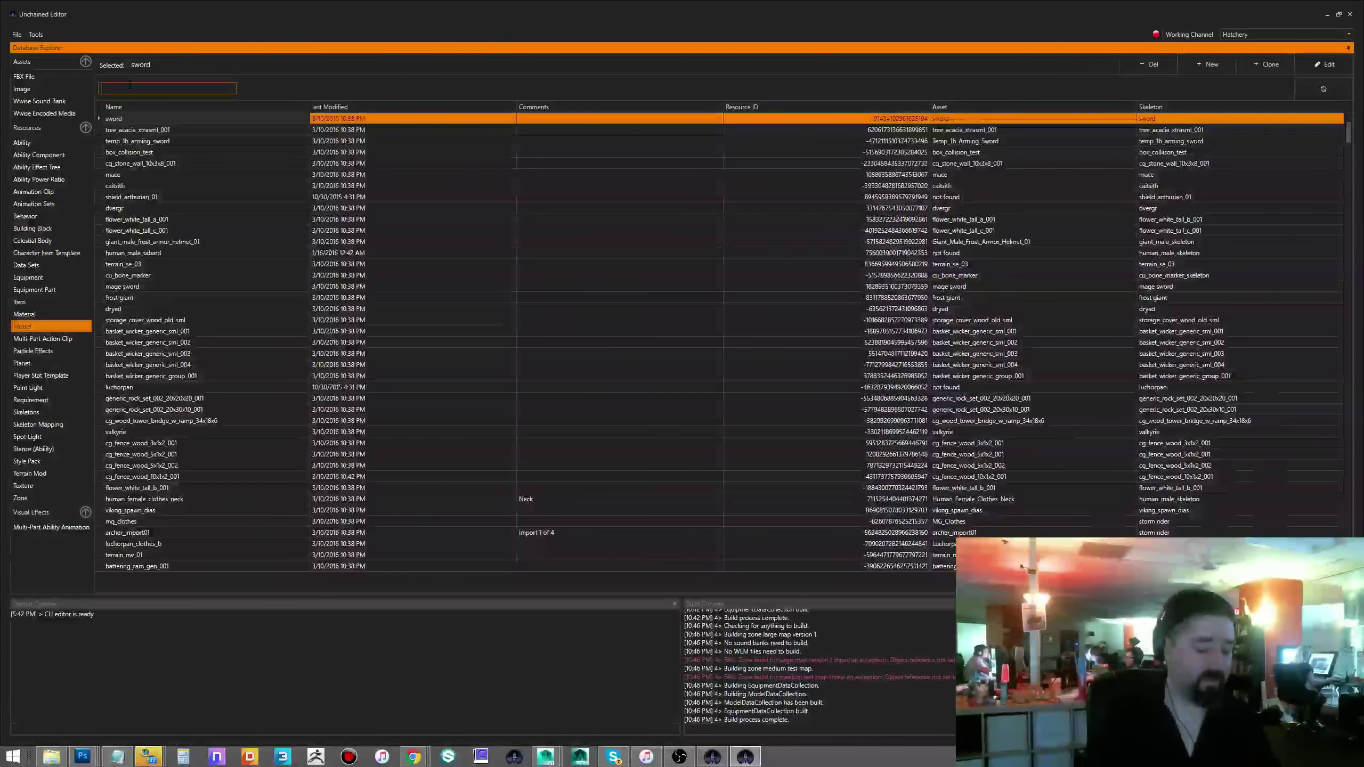
{"action": "type", "text": "mink"}
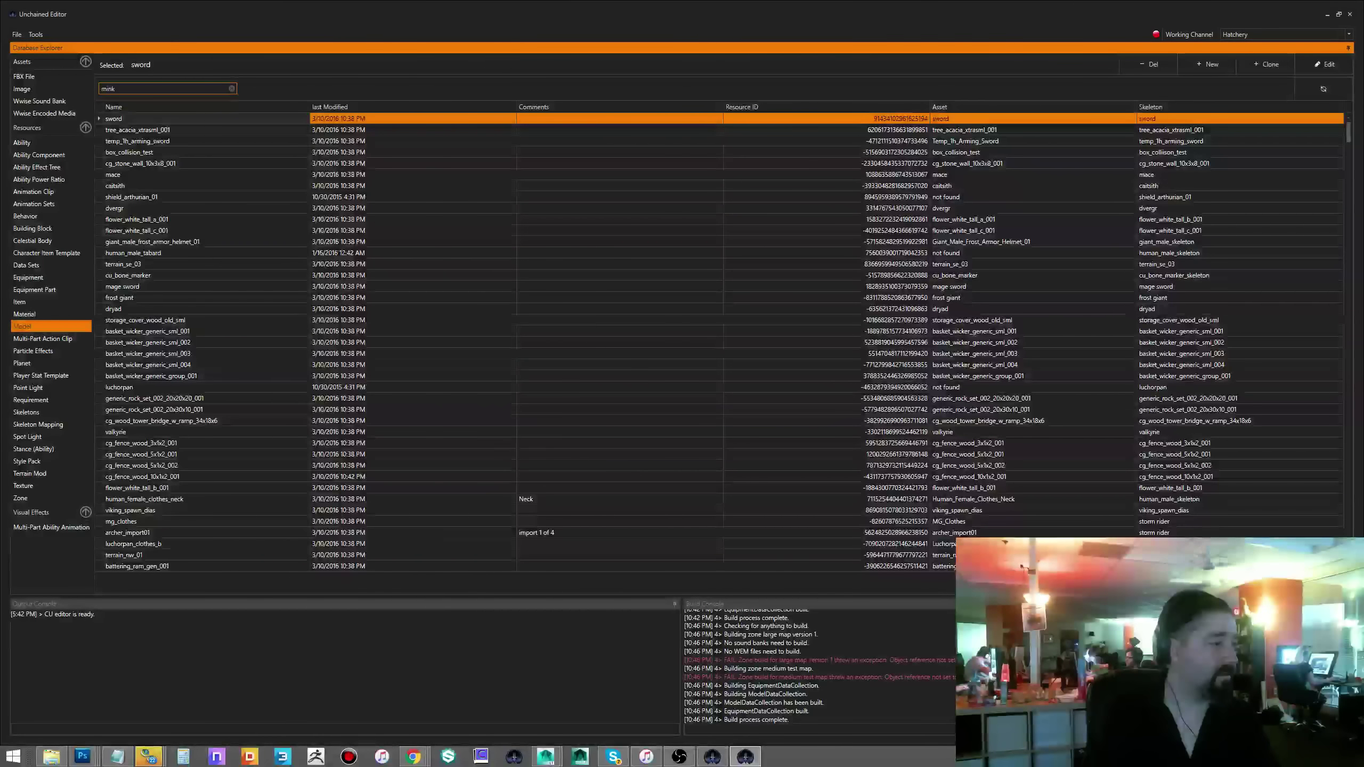
{"action": "key", "text": "Return"}
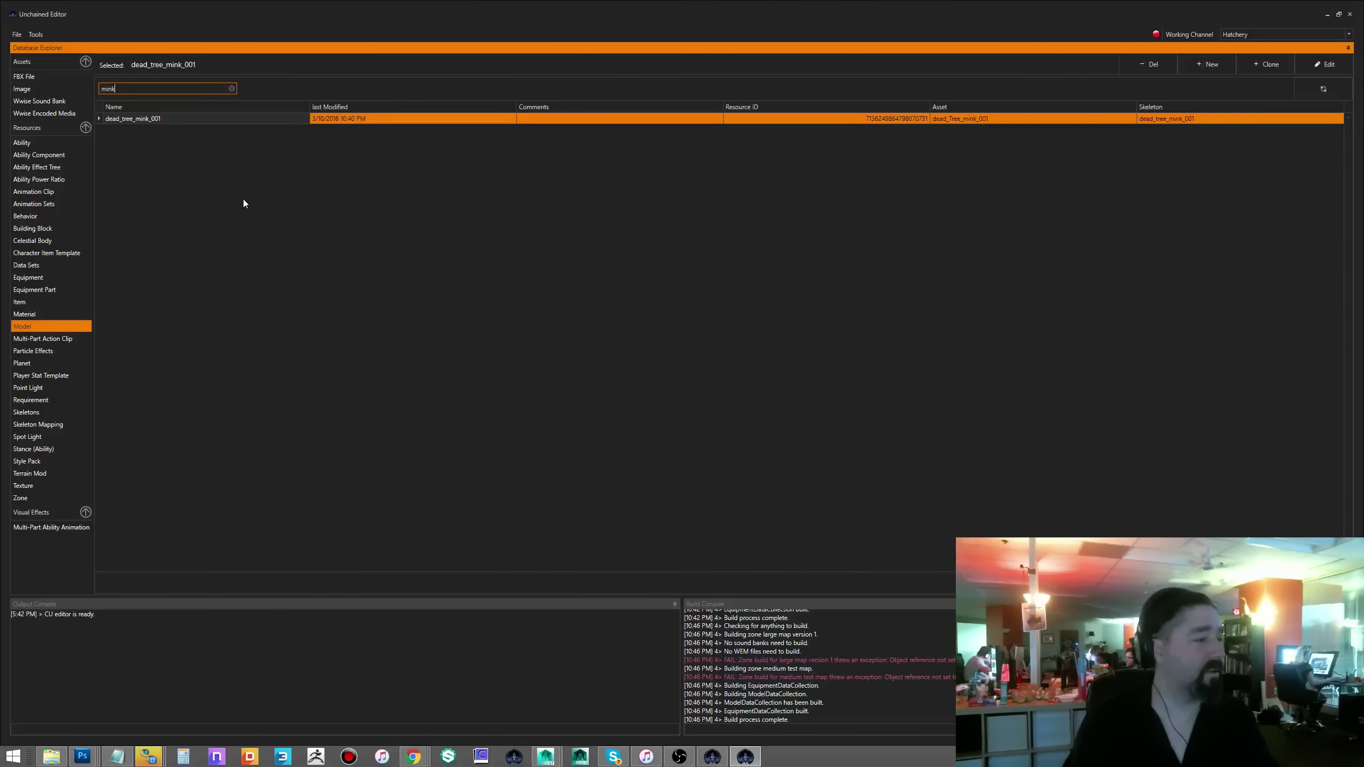
{"action": "left_click", "coordinate": [148, 120]}
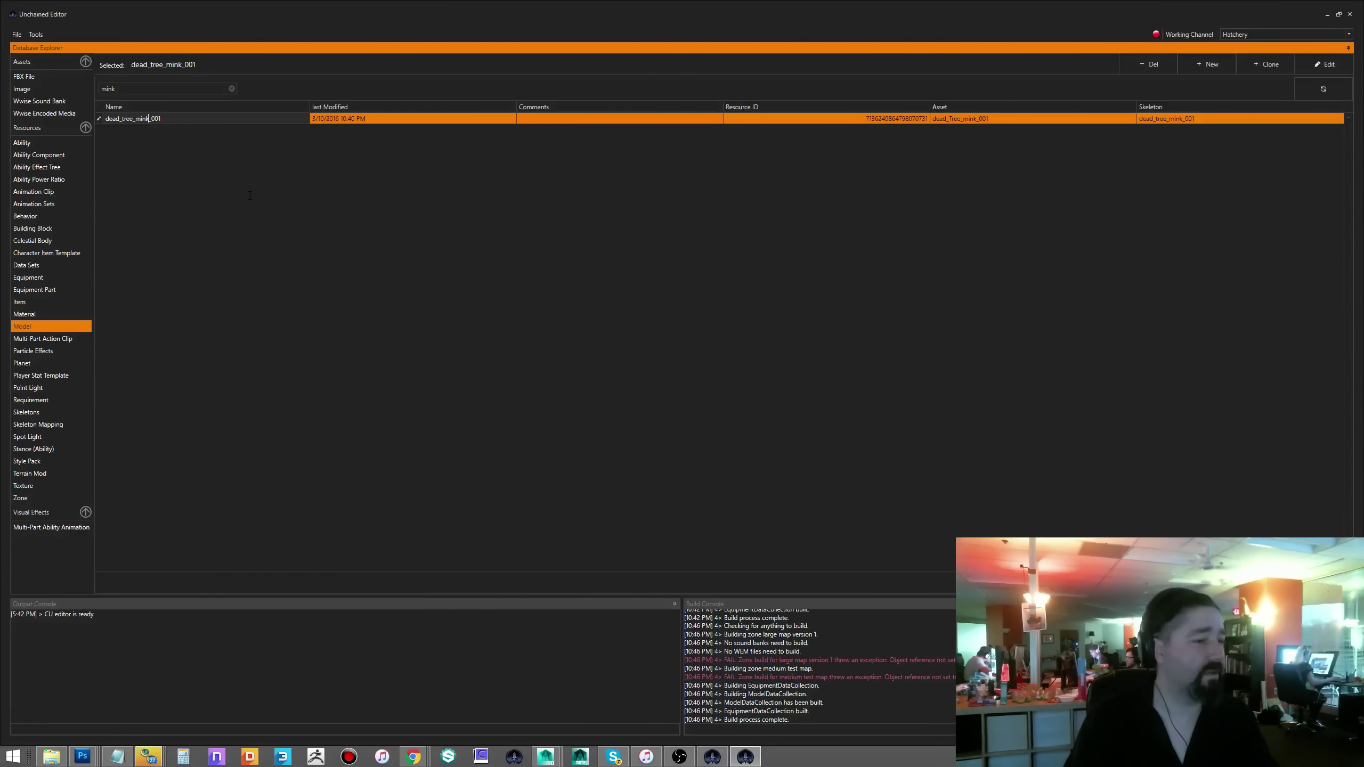
{"action": "left_click", "coordinate": [231, 206]}
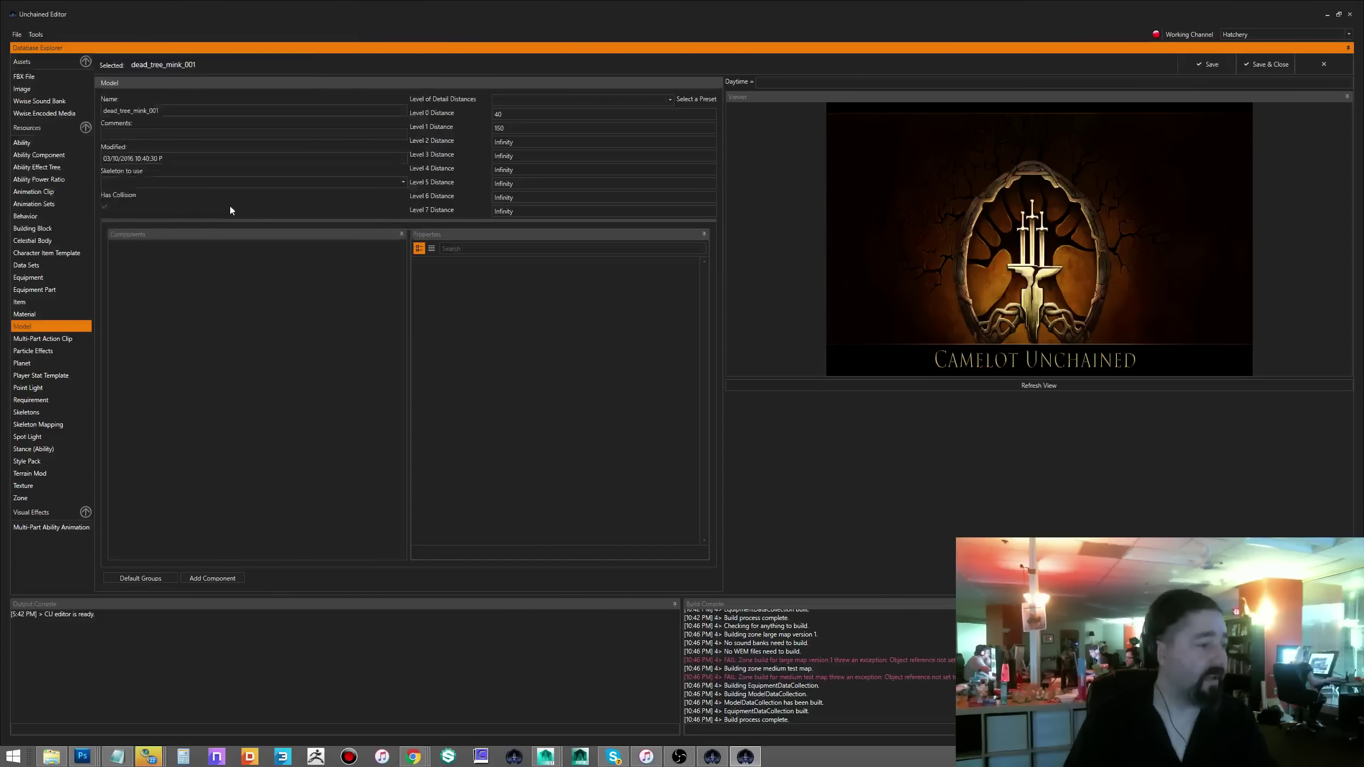
- Dismiss the remaining bone data warnings and orbit around the tree stump
{"action": "left_click", "coordinate": [227, 203]}
{"action": "left_click", "coordinate": [226, 205]}
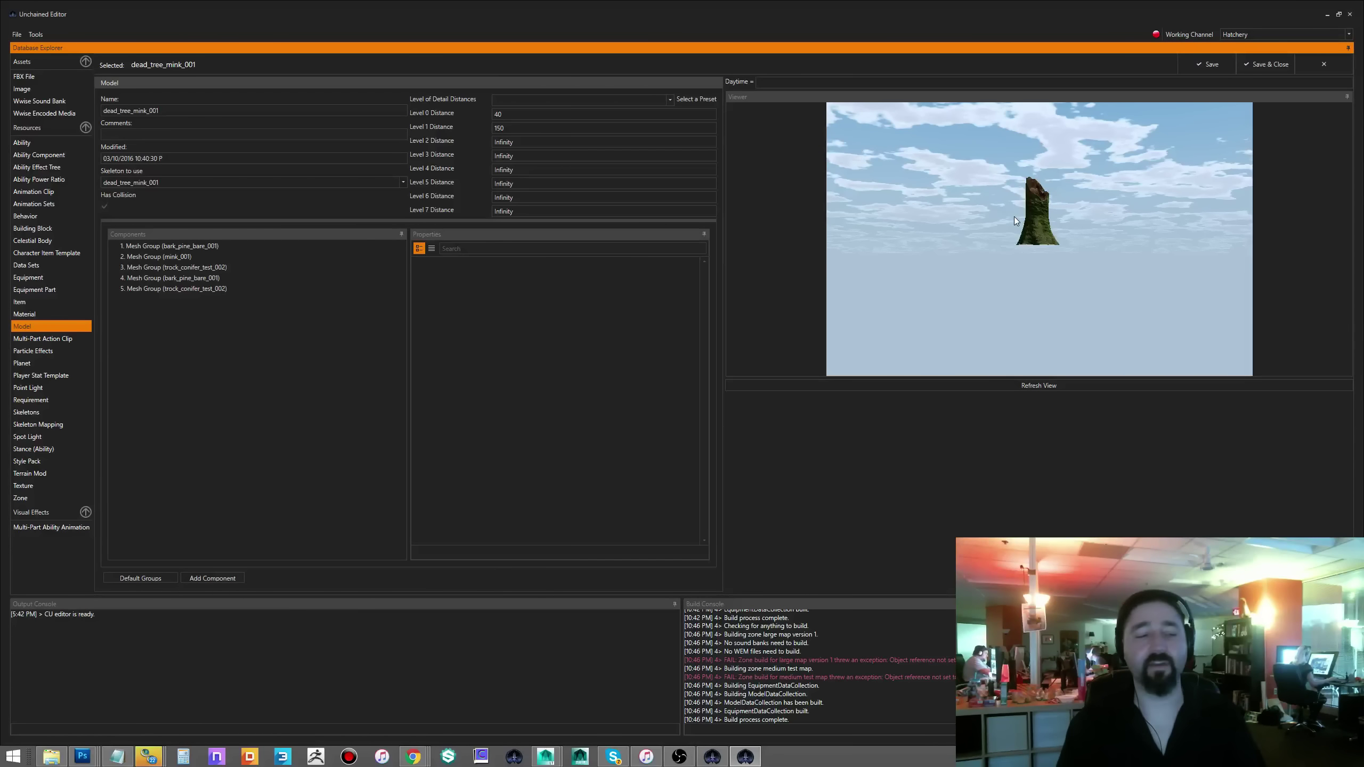
{"action": "left_click_drag", "start_coordinate": [1055, 203], "coordinate": [1044, 253]}
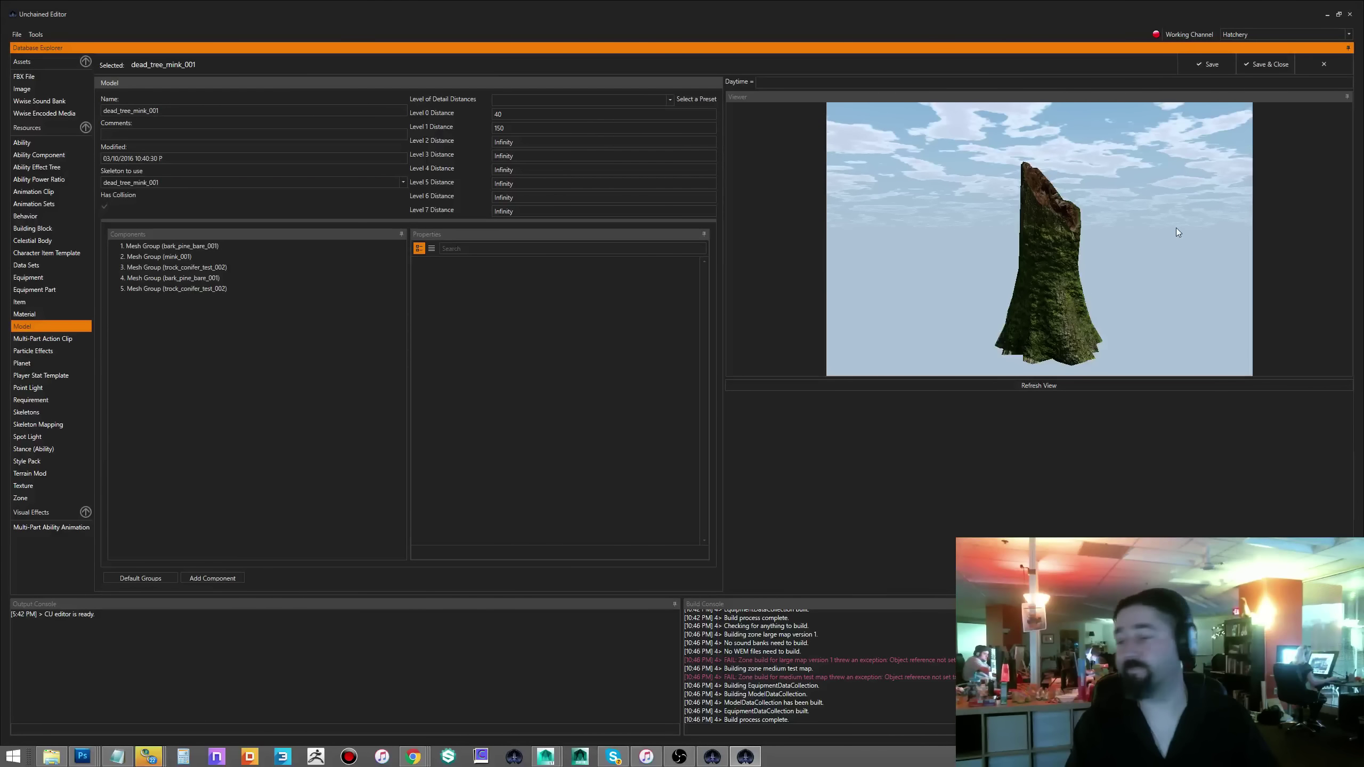
{"action": "mouse_move", "coordinate": [1176, 230]}
{"action": "left_mouse_down"}
{"action": "mouse_move", "coordinate": [1138, 232]}
{"action": "mouse_move", "coordinate": [1176, 233]}
{"action": "left_mouse_up"}
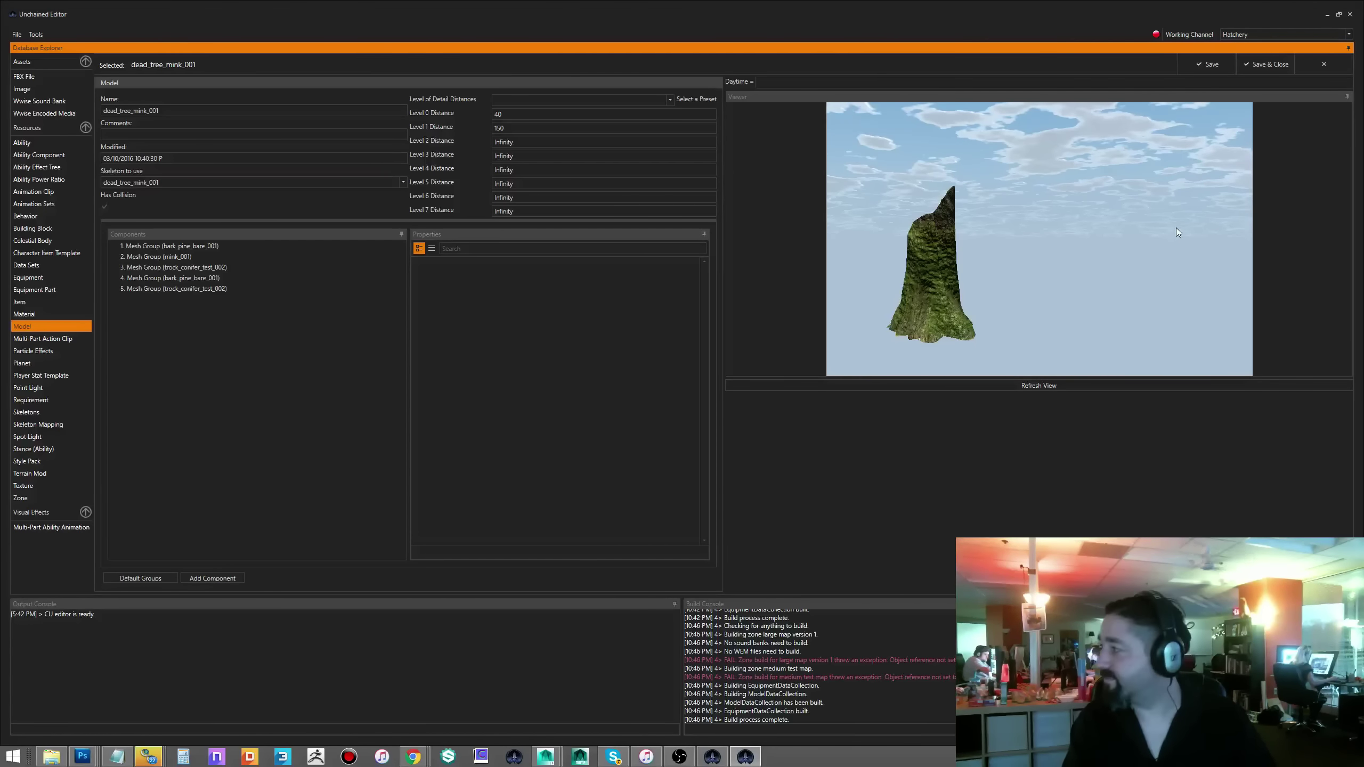
{"action": "left_click_drag", "start_coordinate": [1172, 230], "coordinate": [1104, 259]}
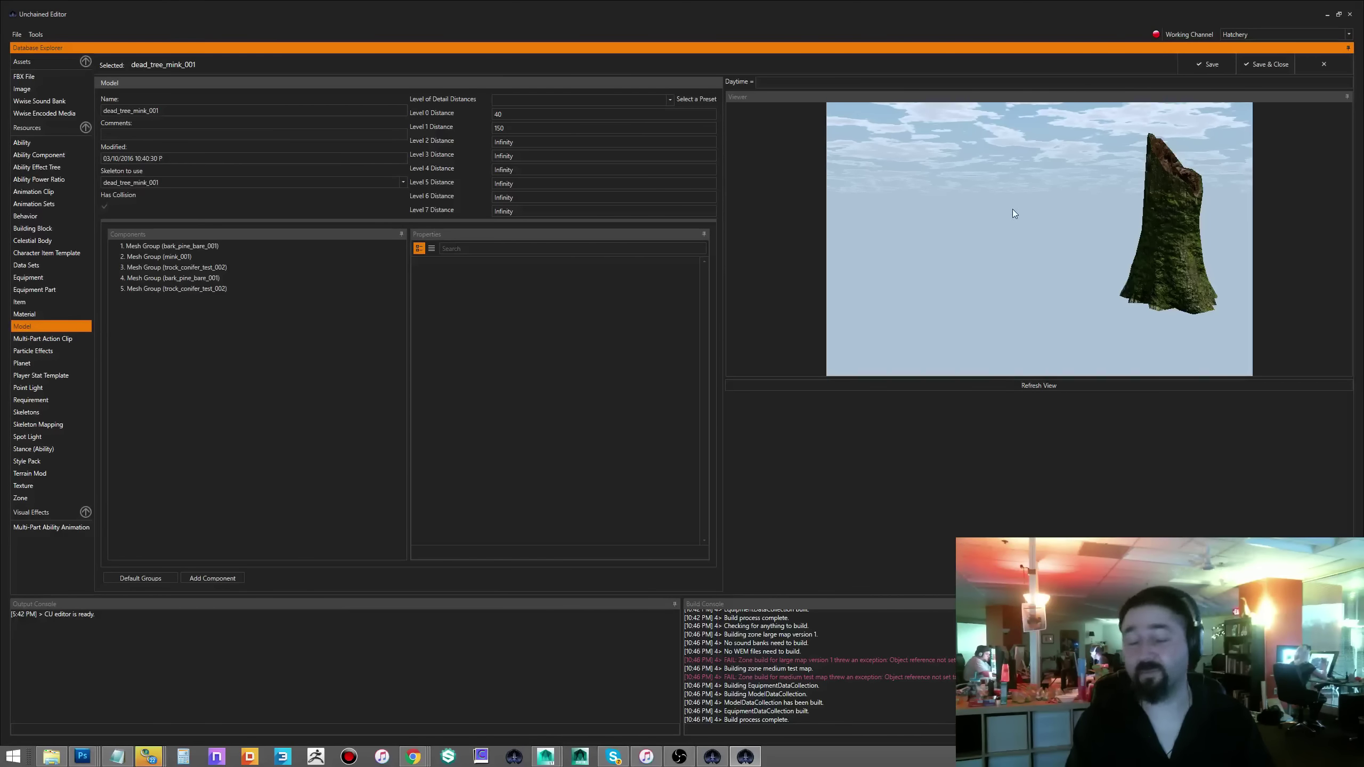
{"action": "left_click_drag", "start_coordinate": [1118, 179], "coordinate": [999, 277]}
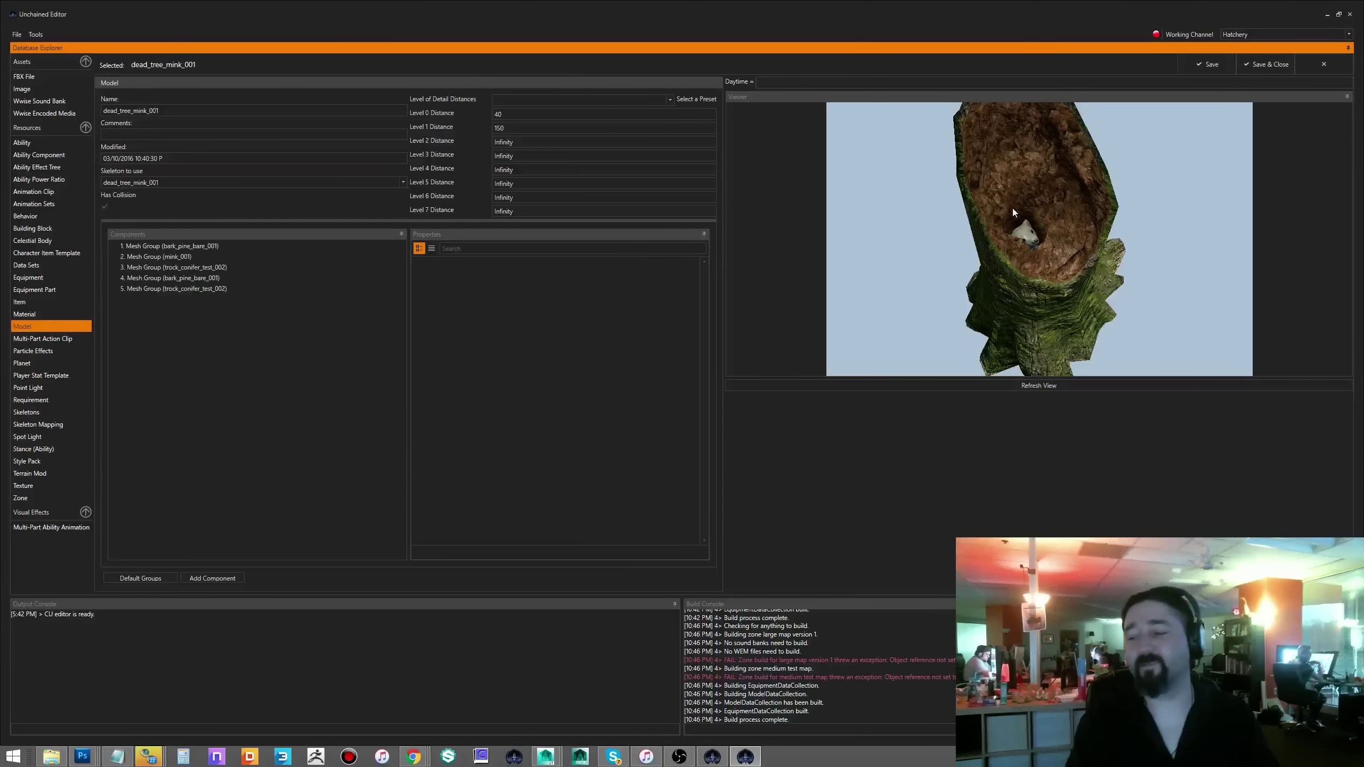
- Look down into the hollow at the mink and orbit back out to side views
{"action": "left_click_drag", "start_coordinate": [1117, 250], "coordinate": [1095, 301]}
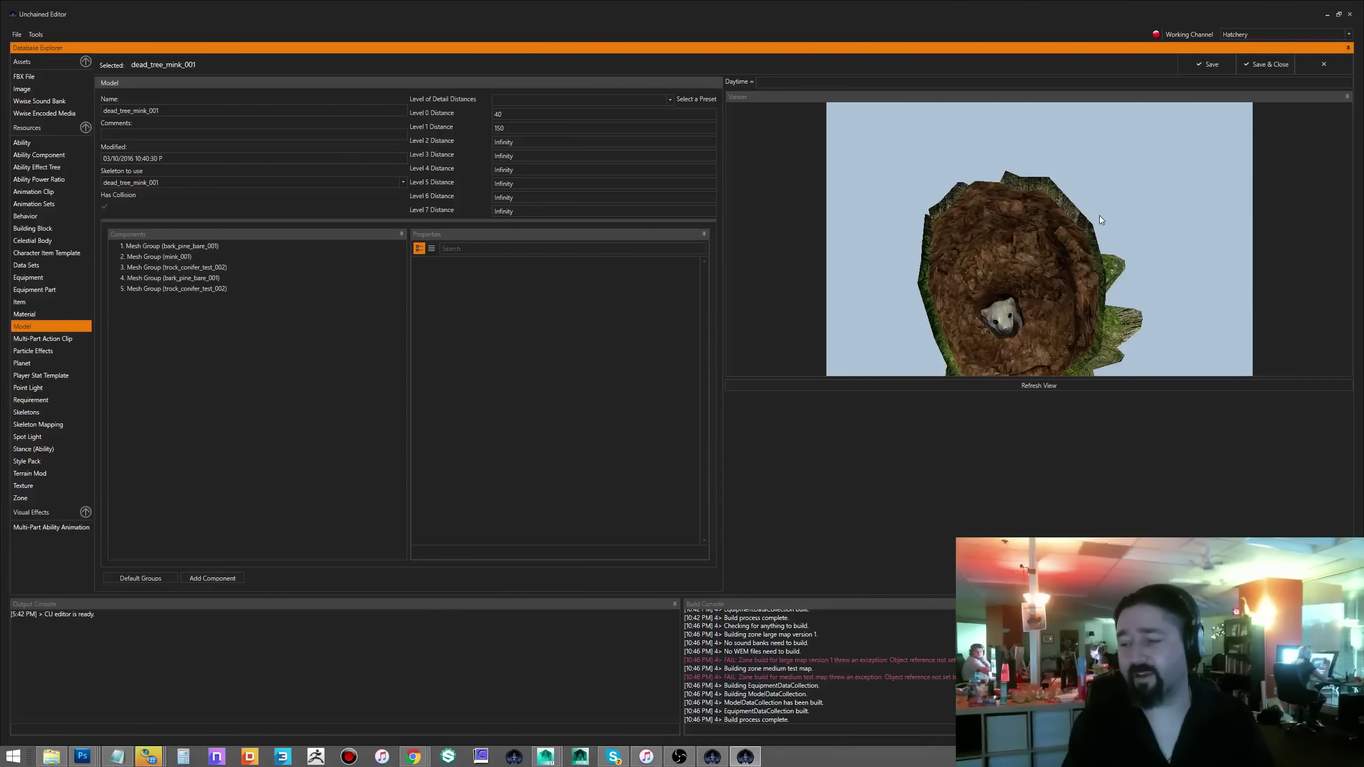
{"action": "left_click_drag", "start_coordinate": [1099, 215], "coordinate": [1102, 155]}
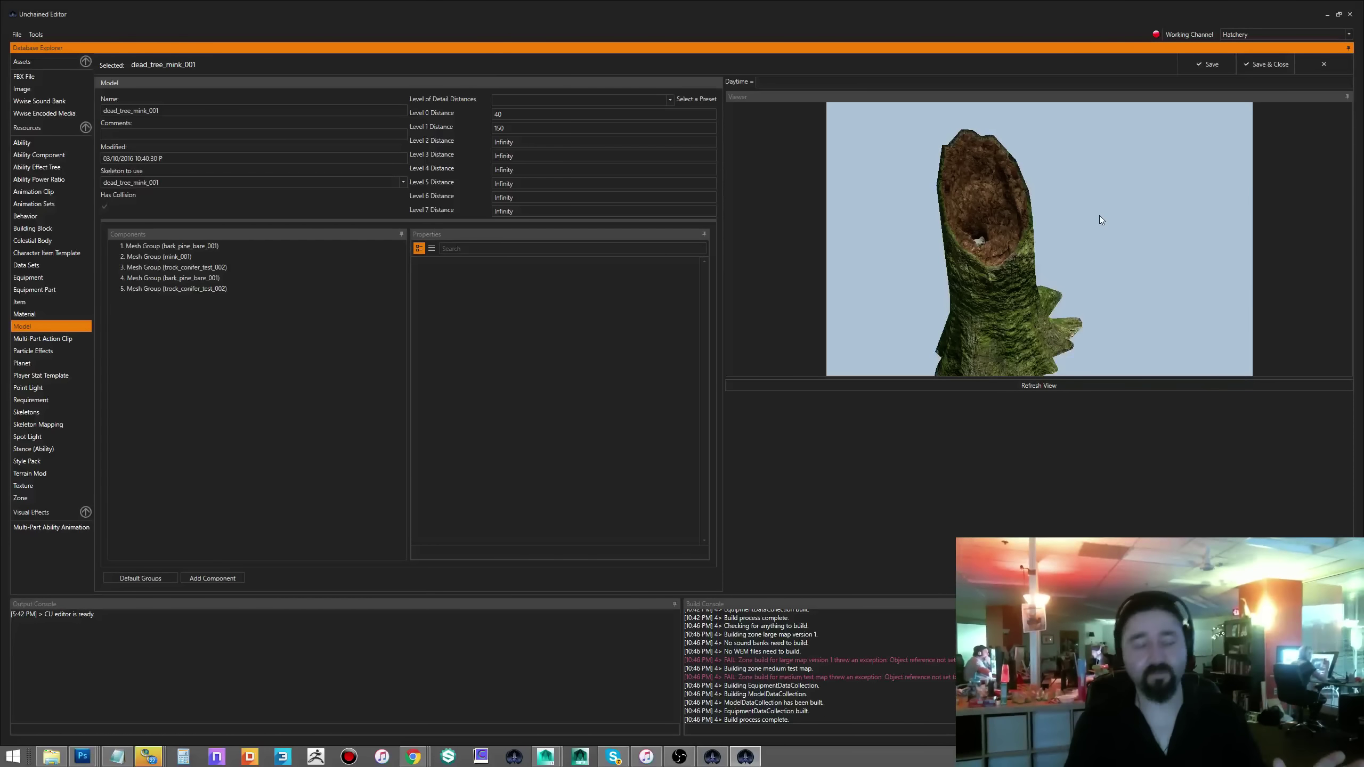
{"action": "left_click_drag", "start_coordinate": [1099, 216], "coordinate": [929, 309]}
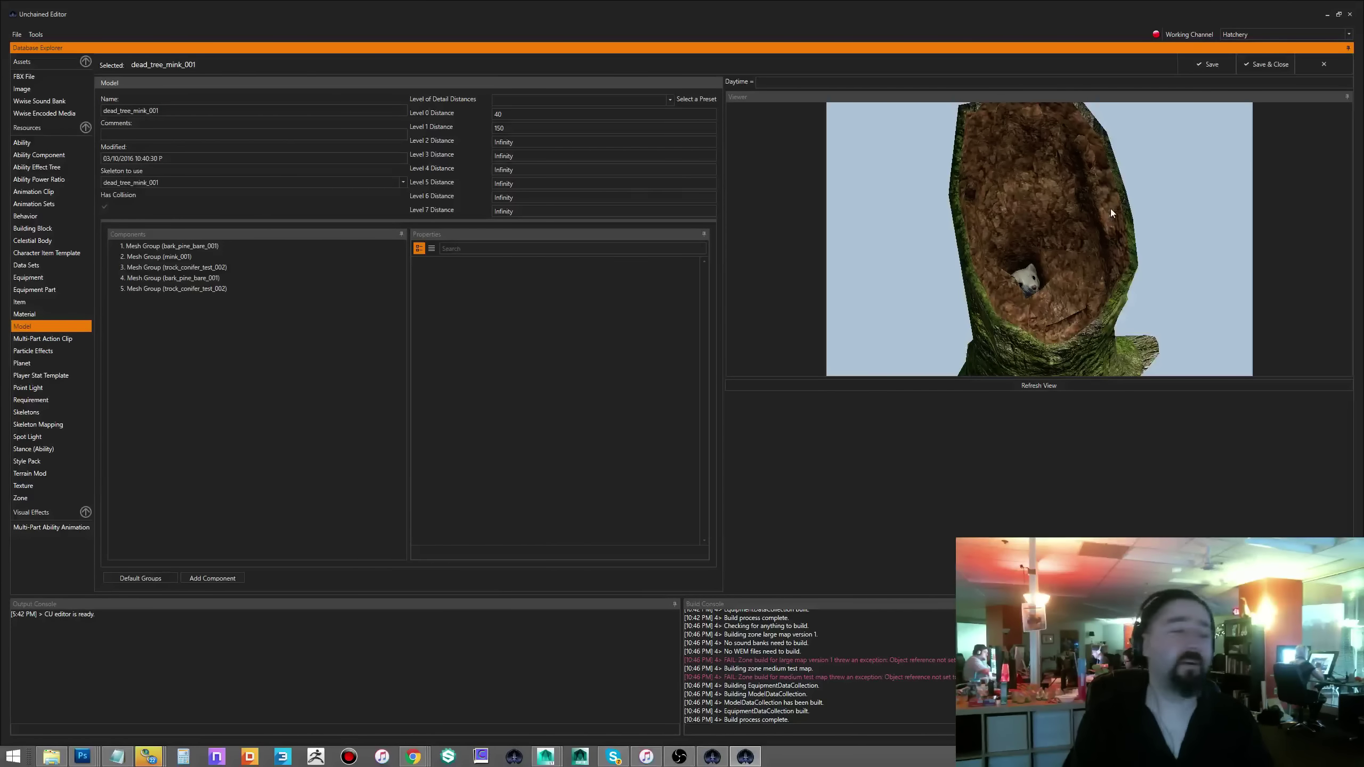
{"action": "left_click_drag", "start_coordinate": [1167, 234], "coordinate": [1168, 268]}
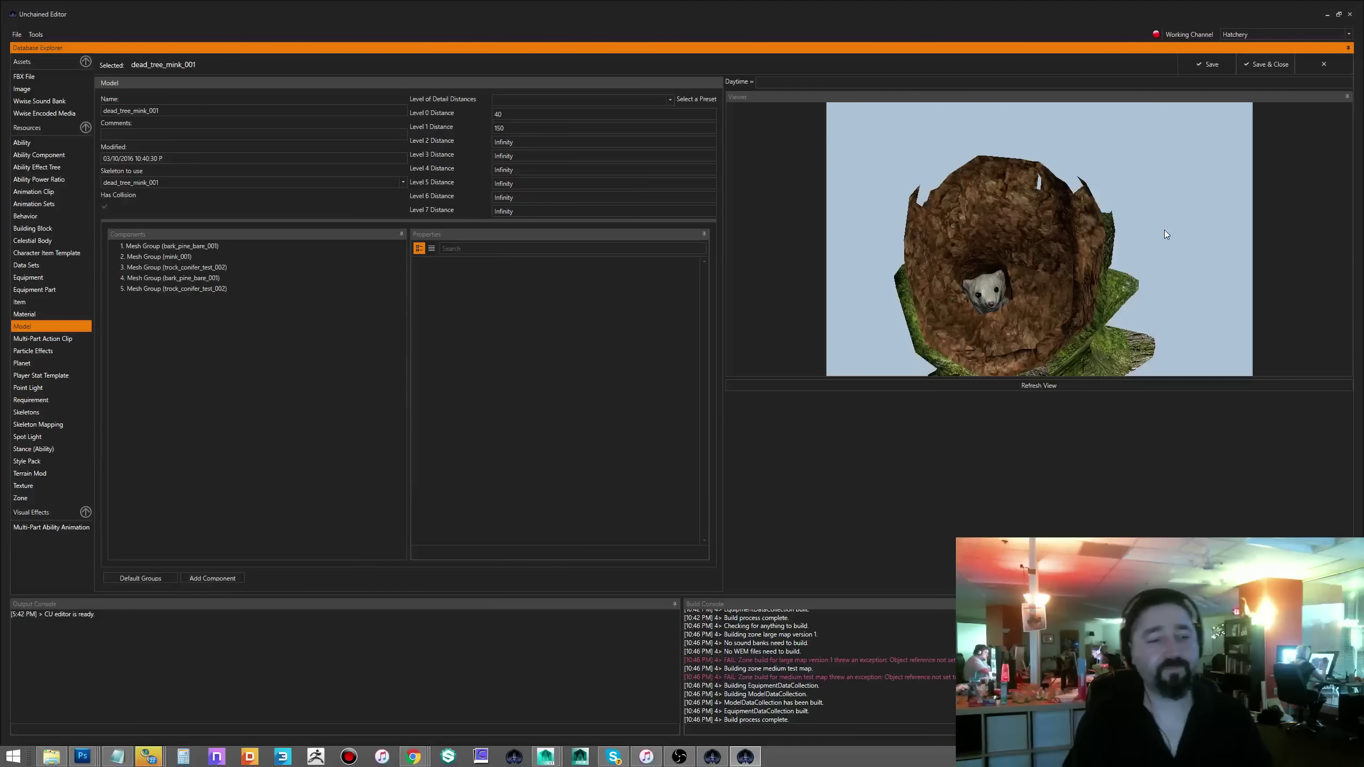
{"action": "left_click_drag", "start_coordinate": [1164, 231], "coordinate": [1069, 260]}
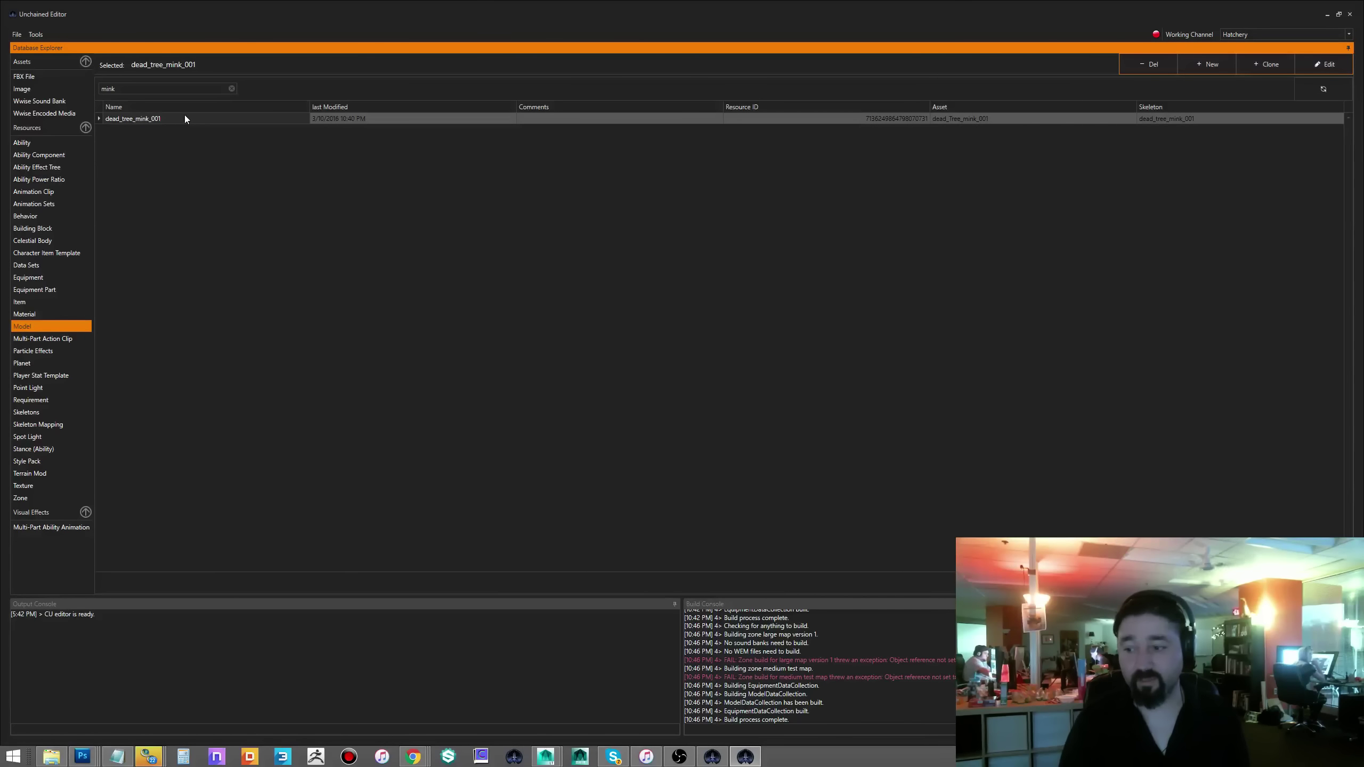
- Replace the mink filter with 'wall' and open vfx_rock_wall_test_001
{"action": "left_click", "coordinate": [232, 88]}
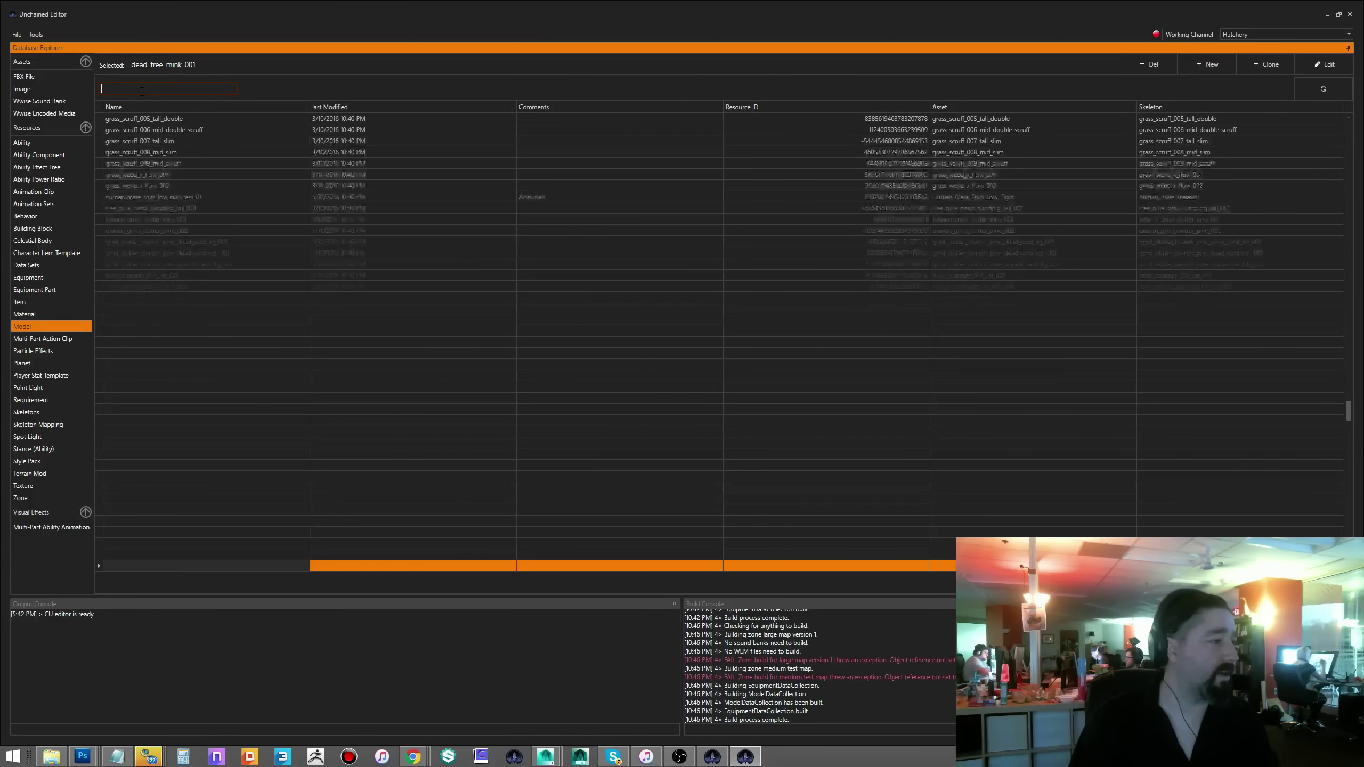
{"action": "type", "text": "wall"}
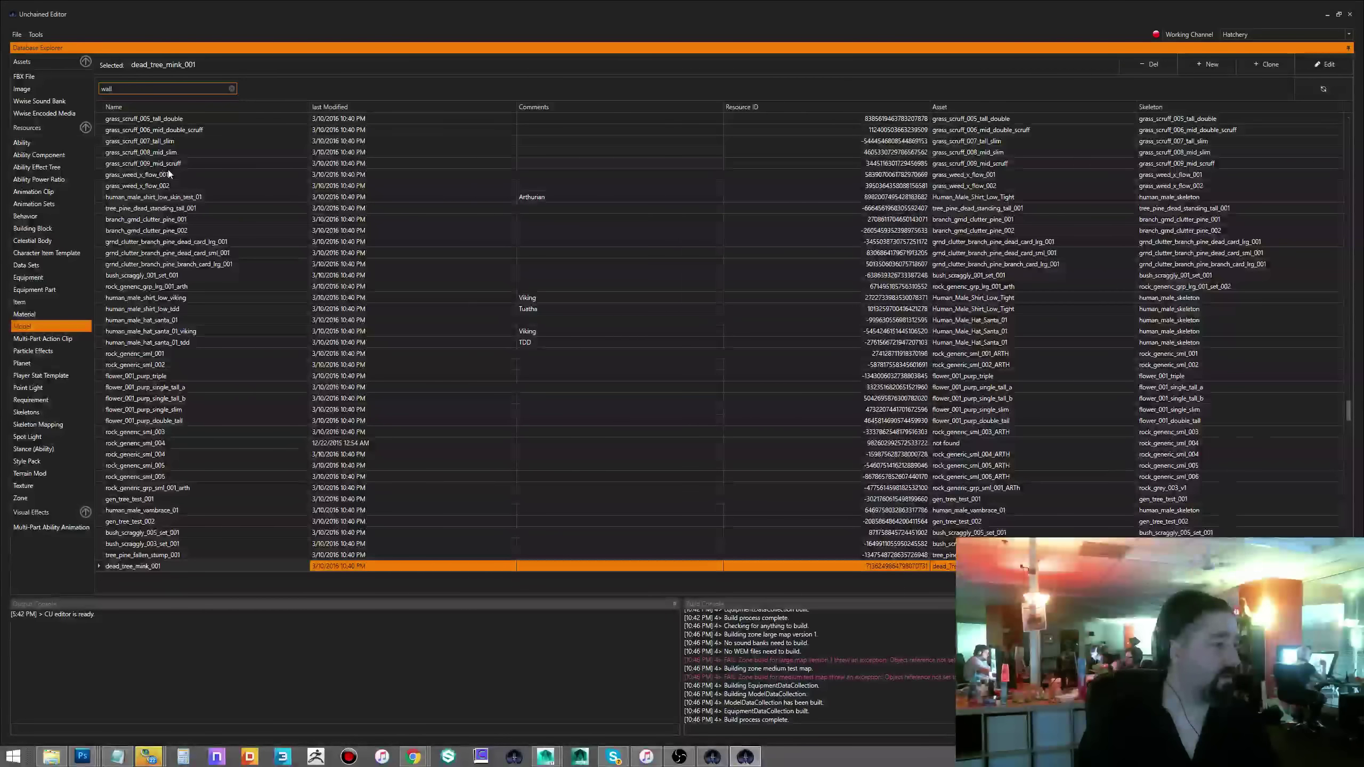
{"action": "key", "text": "Return"}
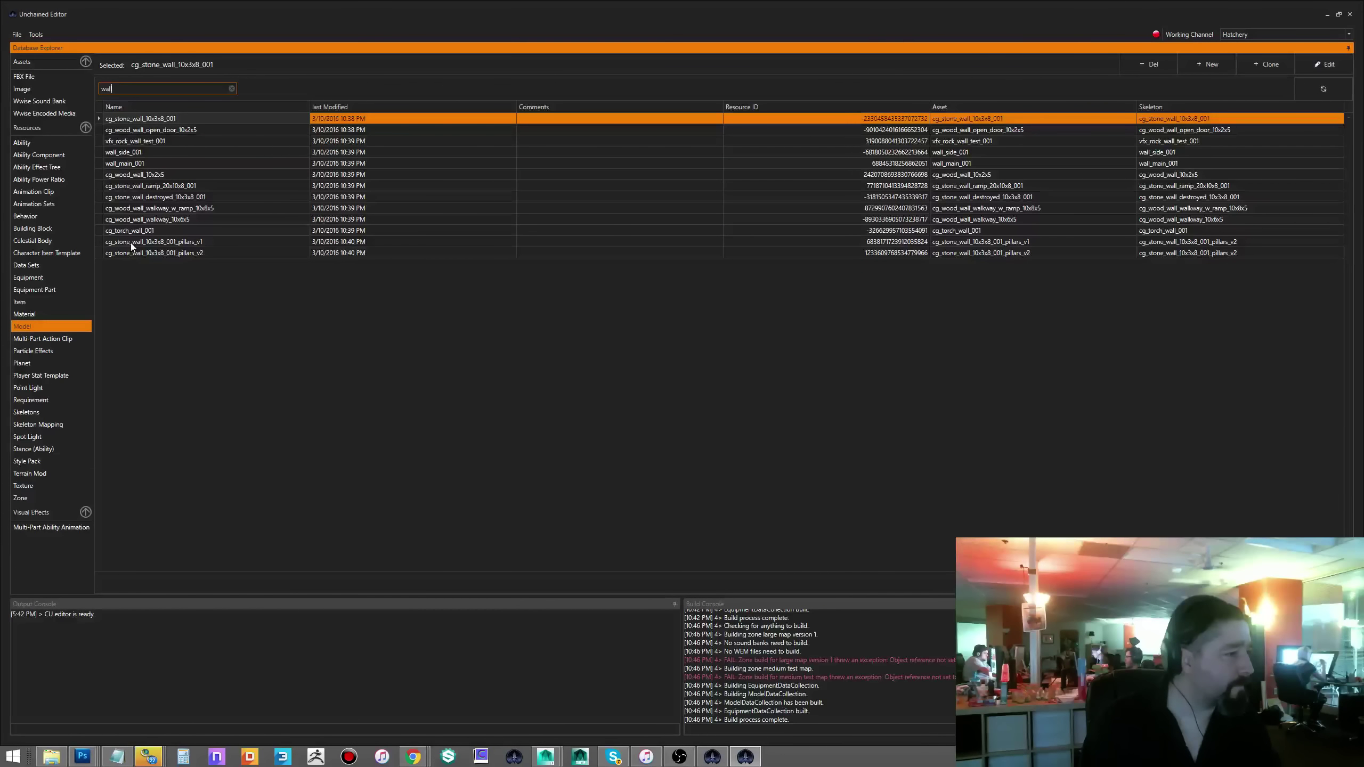
{"action": "double_click", "coordinate": [126, 141]}
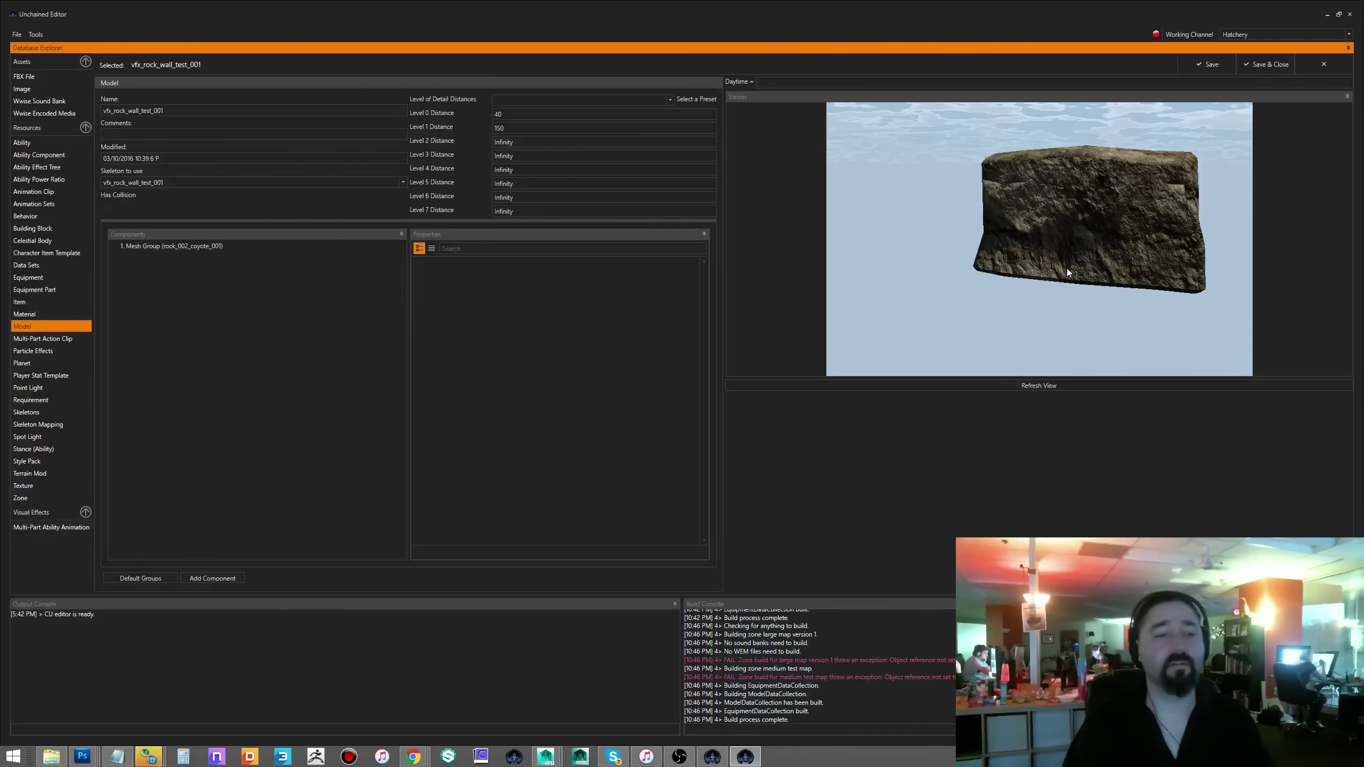
- Orbit and zoom in on the rock slab surface, then close its editor with Escape
{"action": "left_click_drag", "start_coordinate": [1066, 268], "coordinate": [1171, 359]}
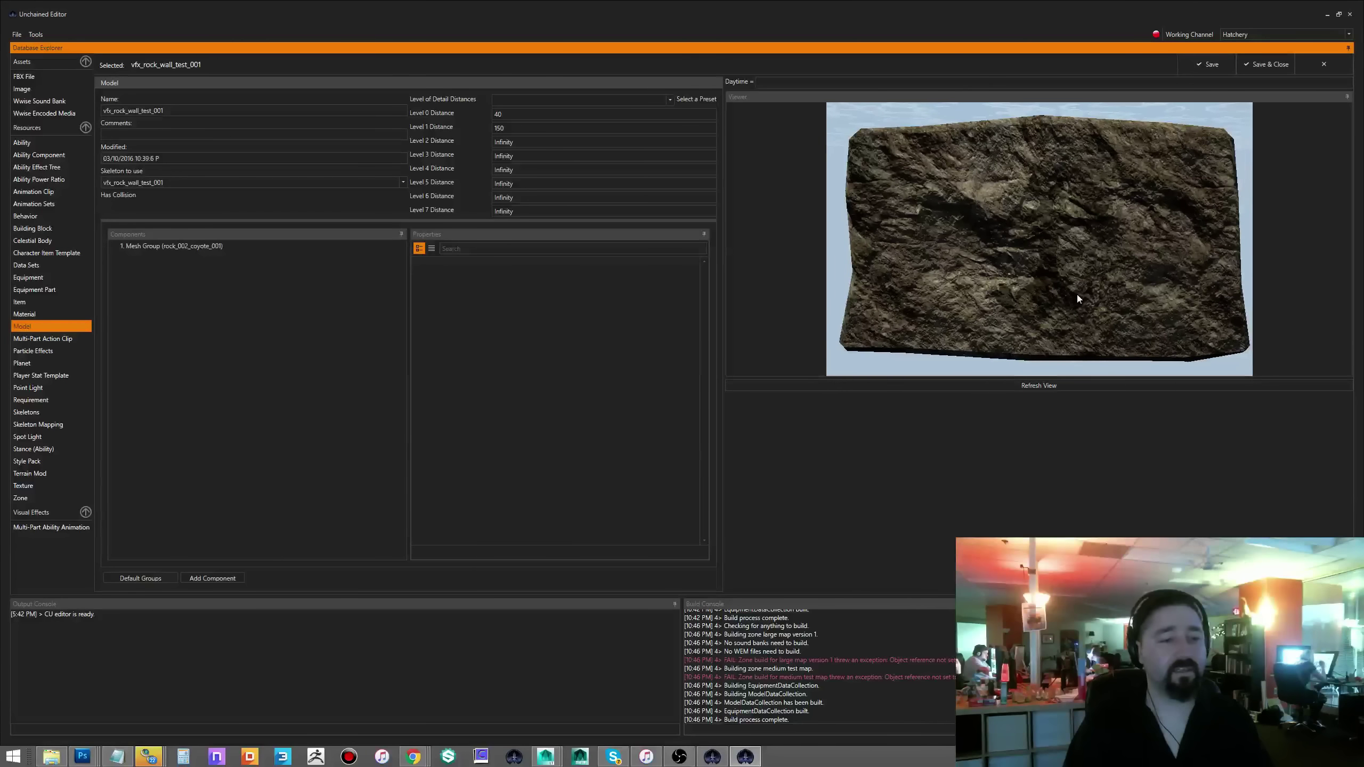
{"action": "scroll", "coordinate": [1077, 297], "scroll_direction": "up", "scroll_amount": 5}
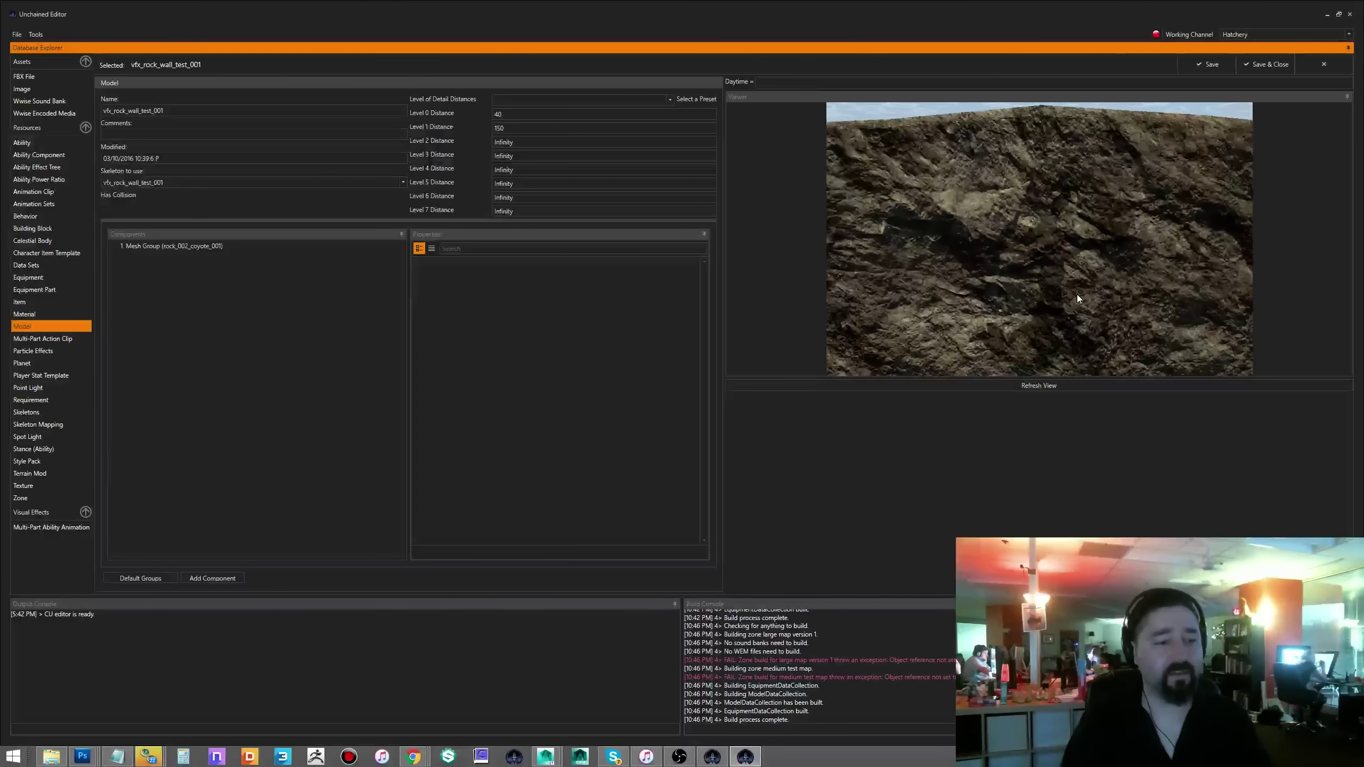
{"action": "scroll", "coordinate": [1077, 297], "scroll_direction": "up", "scroll_amount": 3}
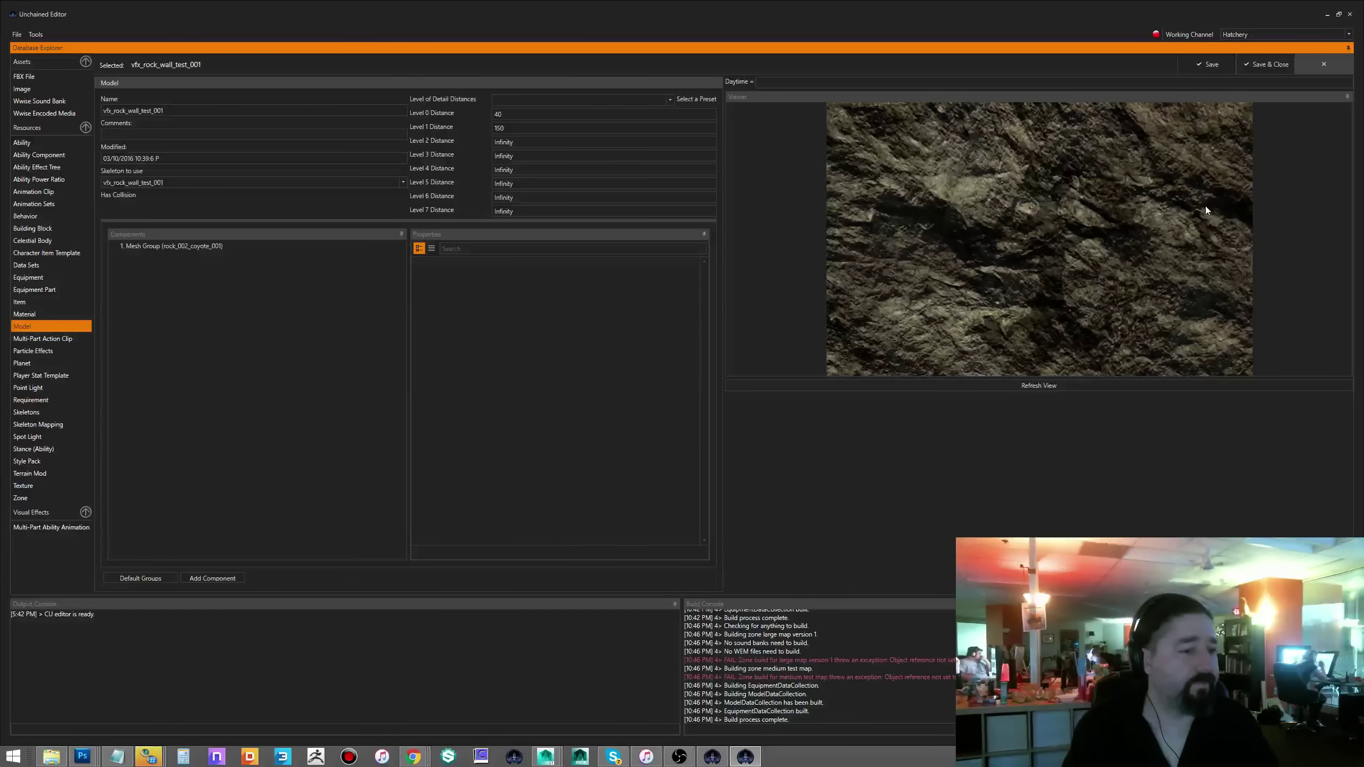
{"action": "key", "text": "Escape"}
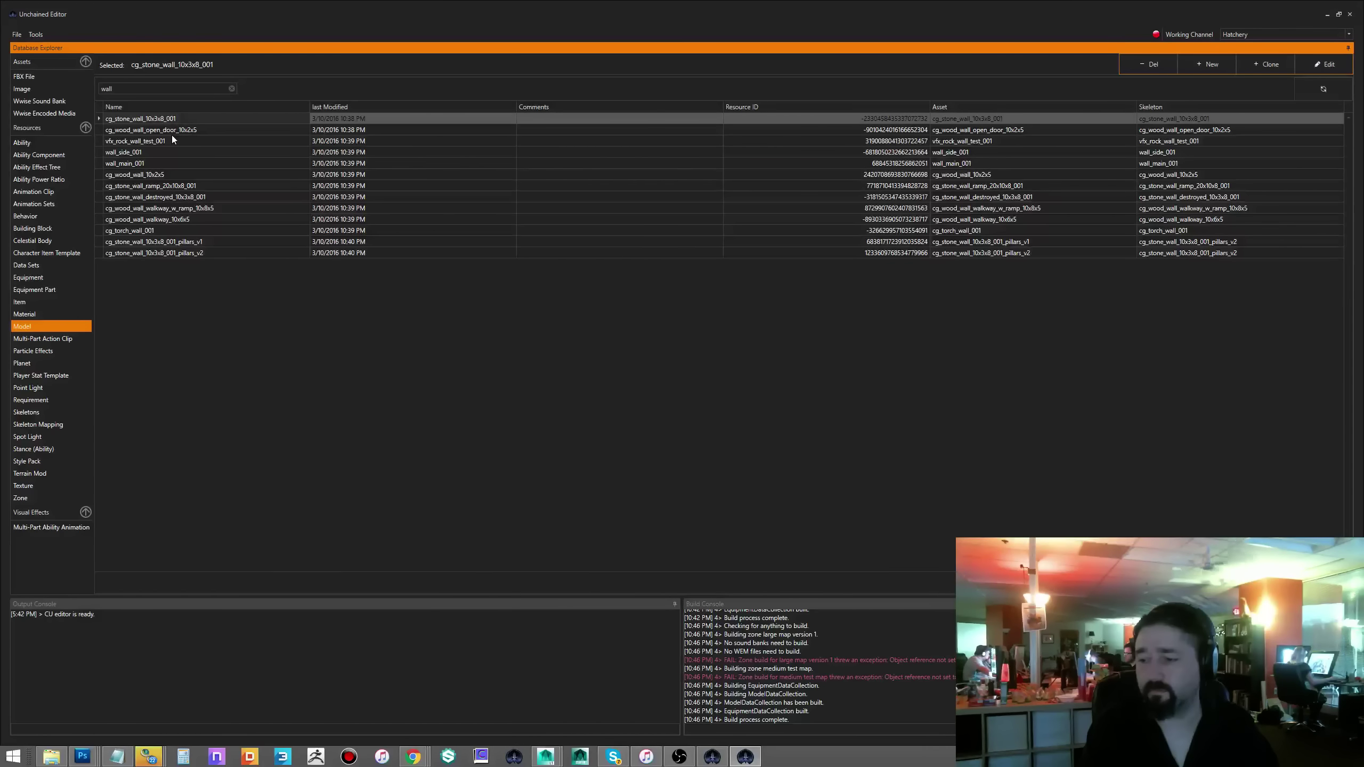
- Clear the wall filter and open battering_ram_gen_001 from the full Model list
{"action": "left_click", "coordinate": [231, 88]}
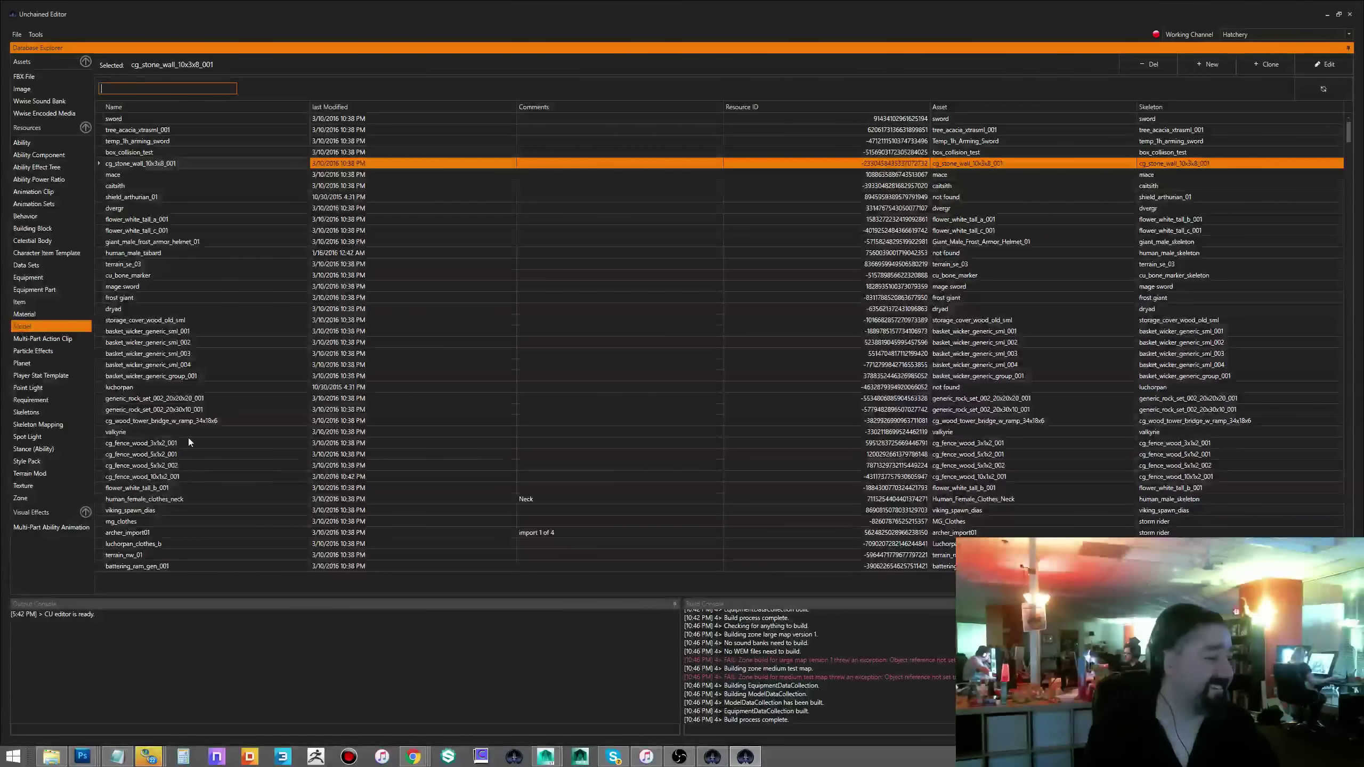
{"action": "double_click", "coordinate": [131, 569]}
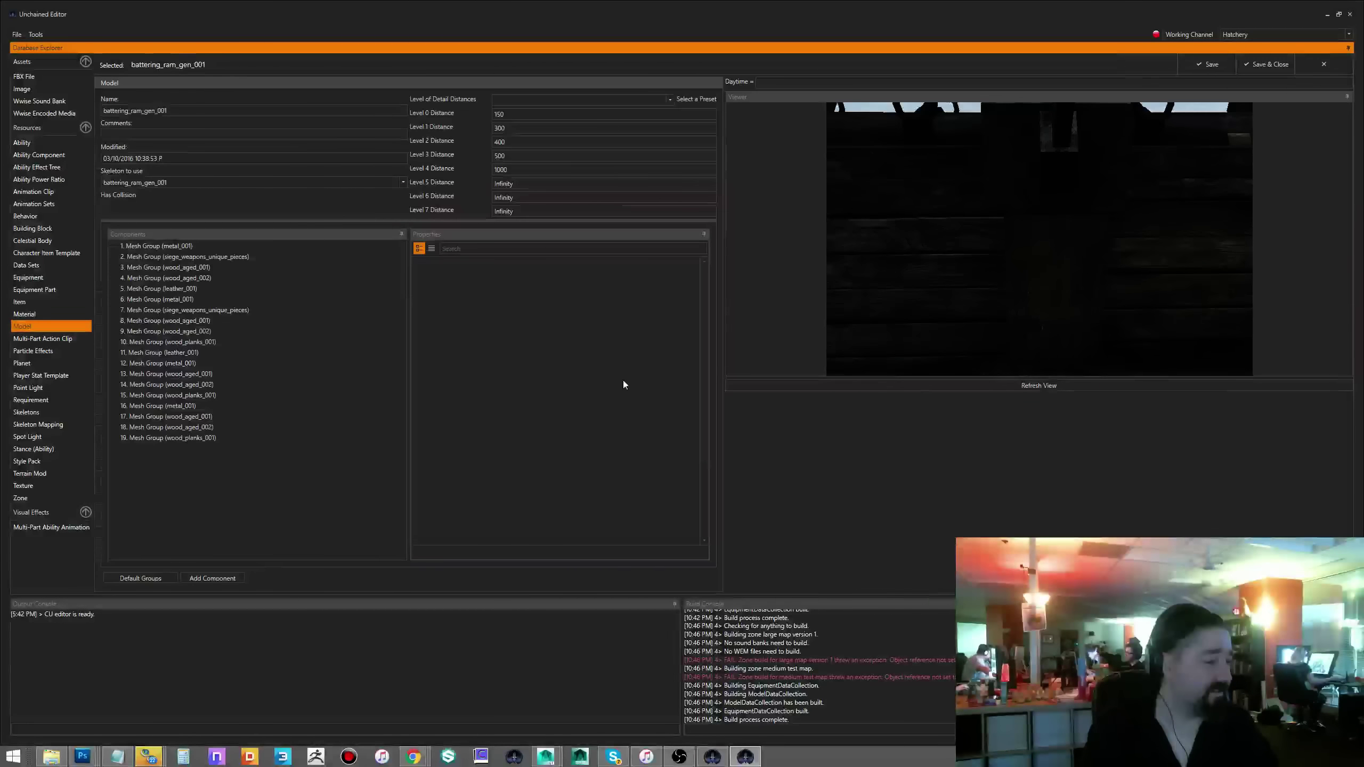
- Rotate the view around the battering ram, then close its model editor
{"action": "mouse_move", "coordinate": [993, 303]}
{"action": "left_mouse_down"}
{"action": "mouse_move", "coordinate": [1026, 298]}
{"action": "mouse_move", "coordinate": [936, 324]}
{"action": "mouse_move", "coordinate": [850, 315]}
{"action": "mouse_move", "coordinate": [982, 297]}
{"action": "left_mouse_up"}
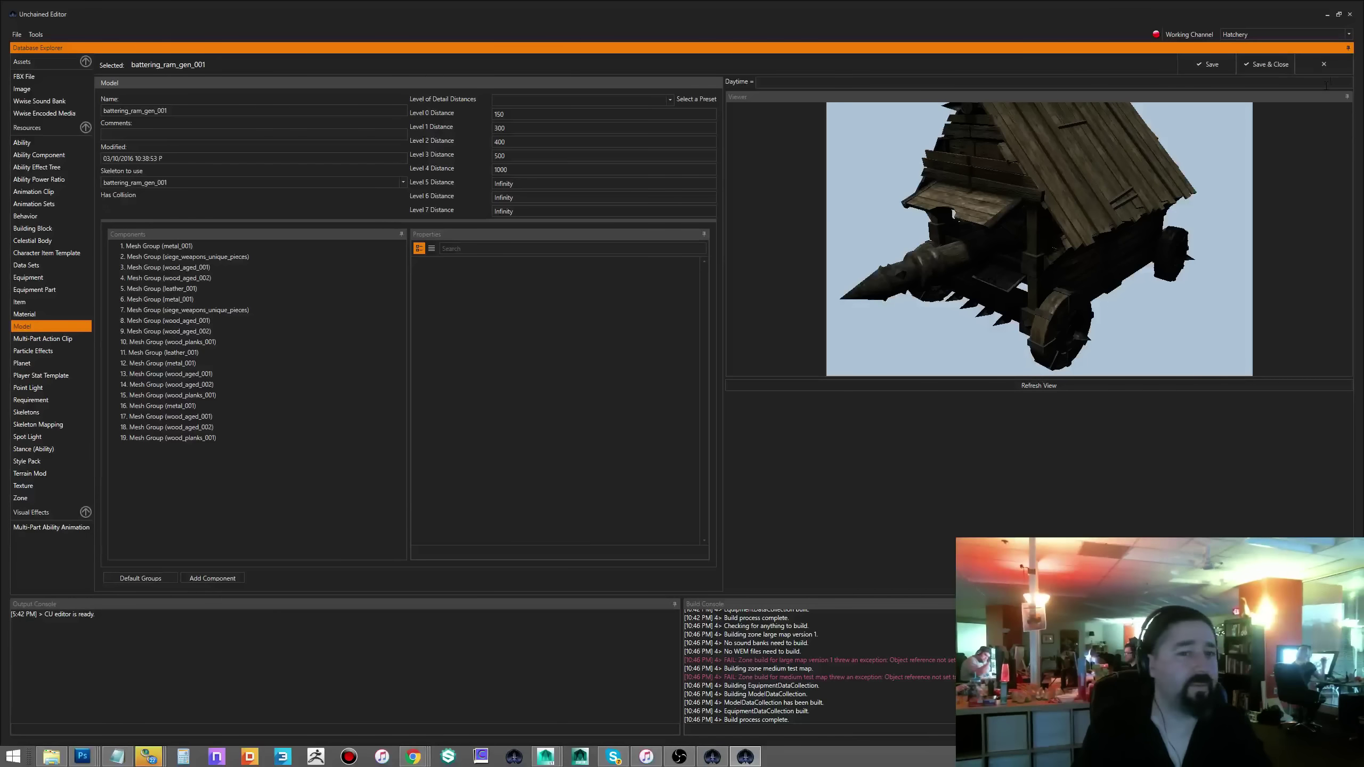
{"action": "left_click", "coordinate": [1323, 64]}
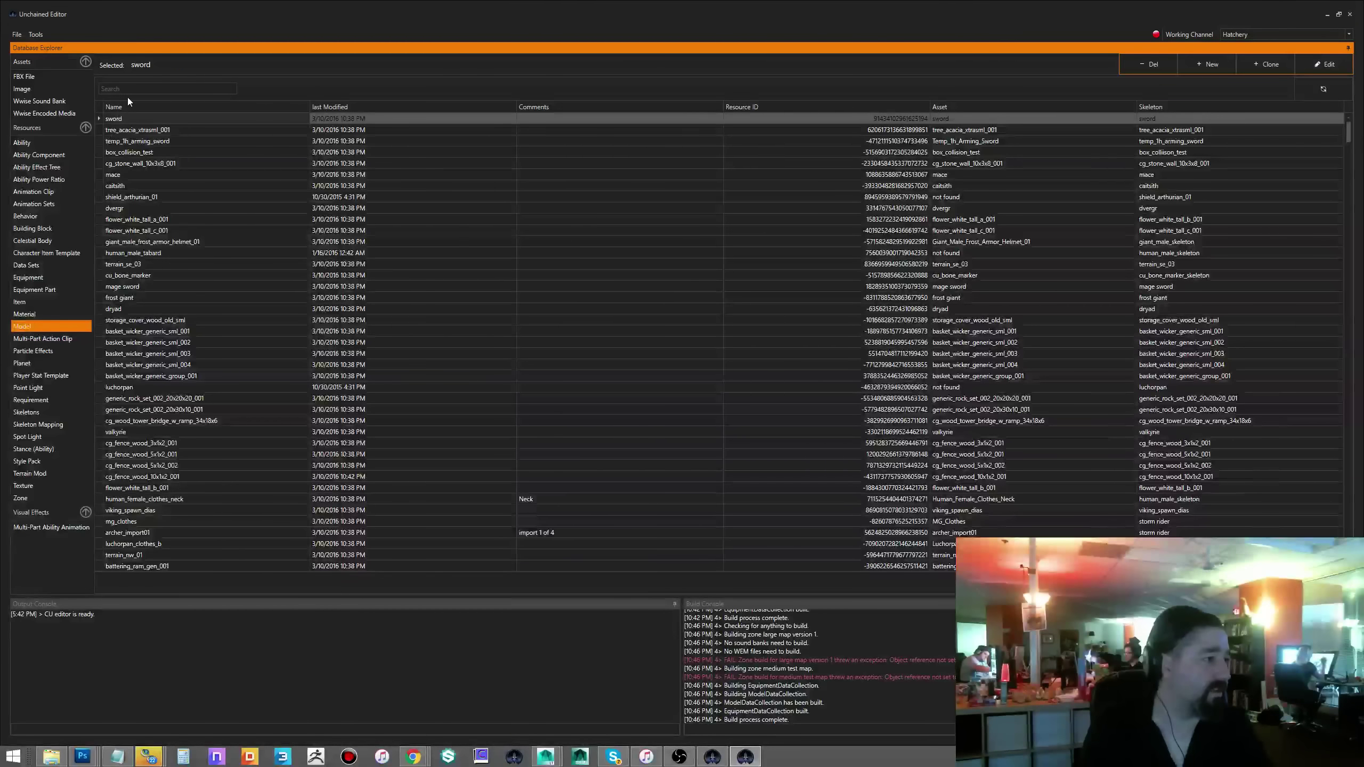
- Filter the Model list for 'flame', open duck_pedestal_001, and zoom in on its flames
{"action": "left_click", "coordinate": [133, 87]}
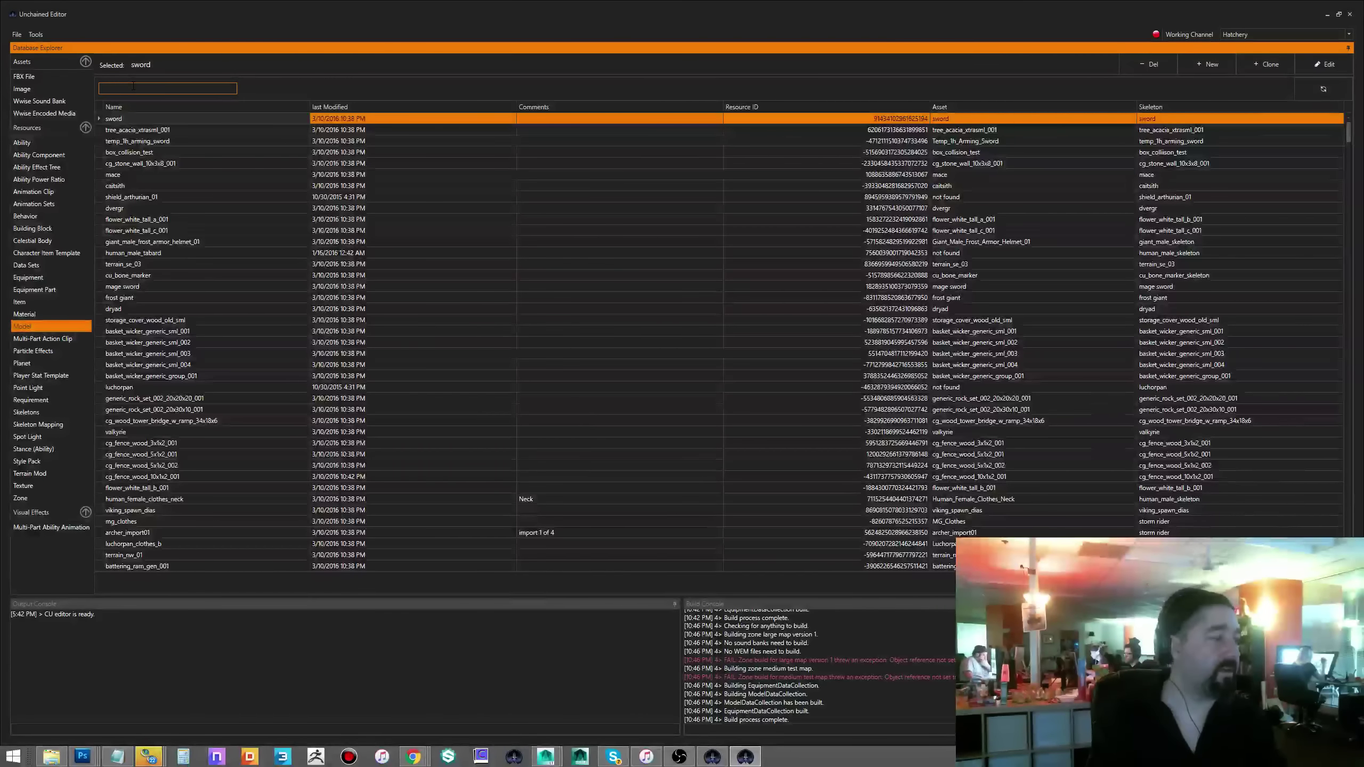
{"action": "type", "text": "flame"}
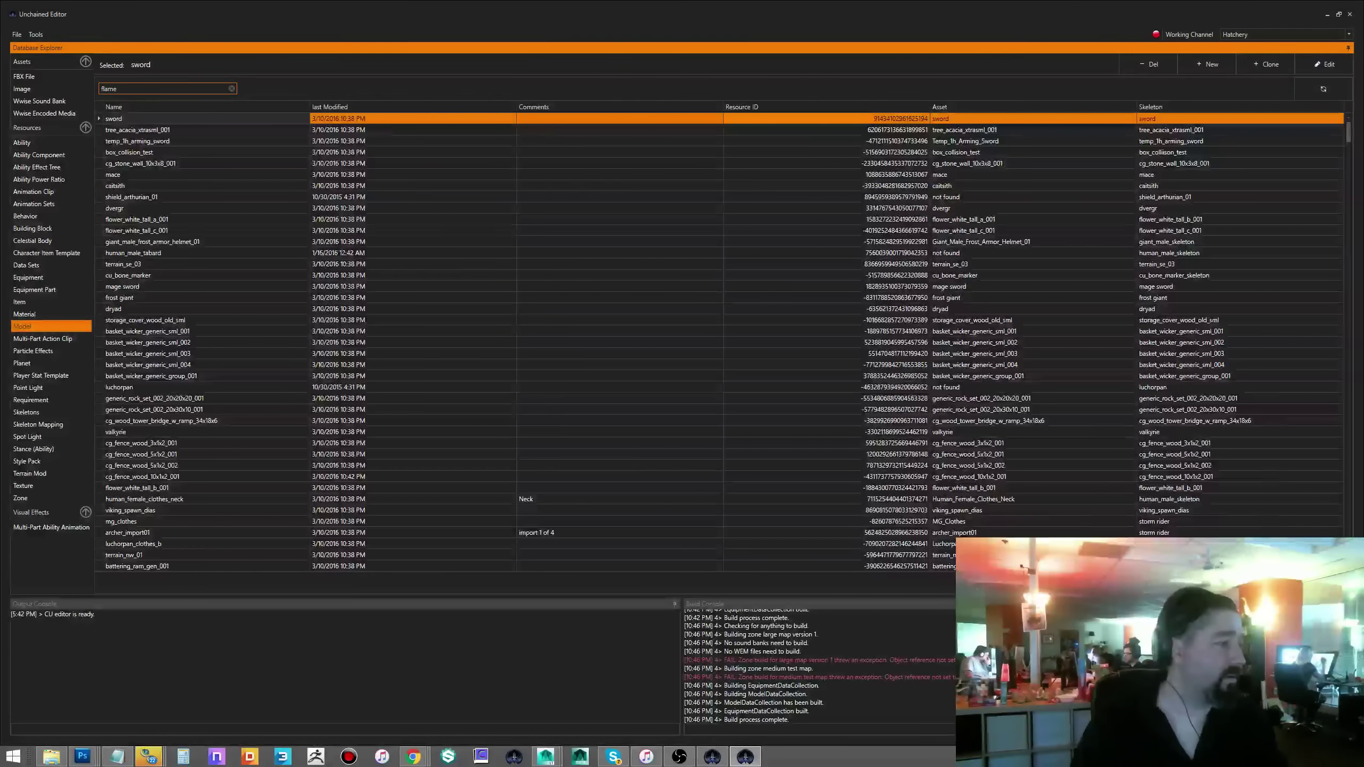
{"action": "key", "text": "Return"}
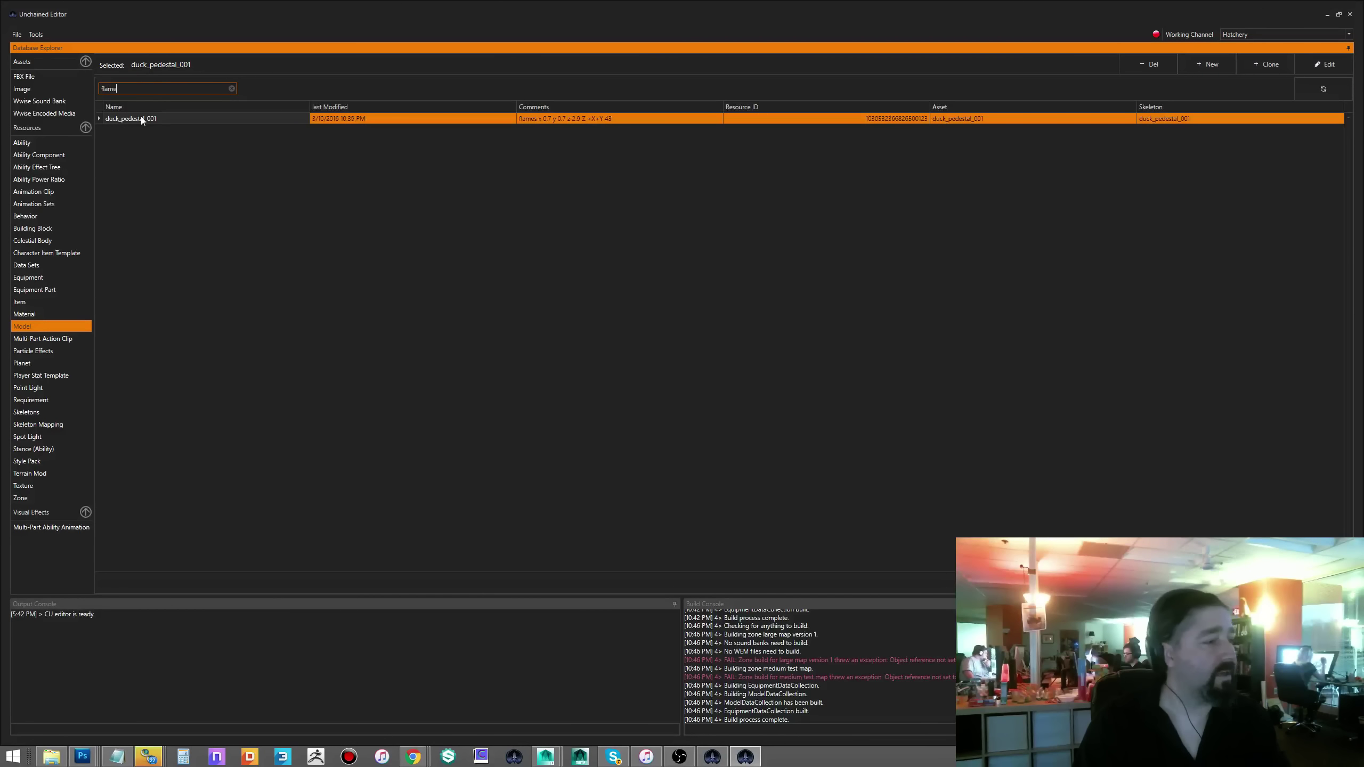
{"action": "double_click", "coordinate": [141, 118]}
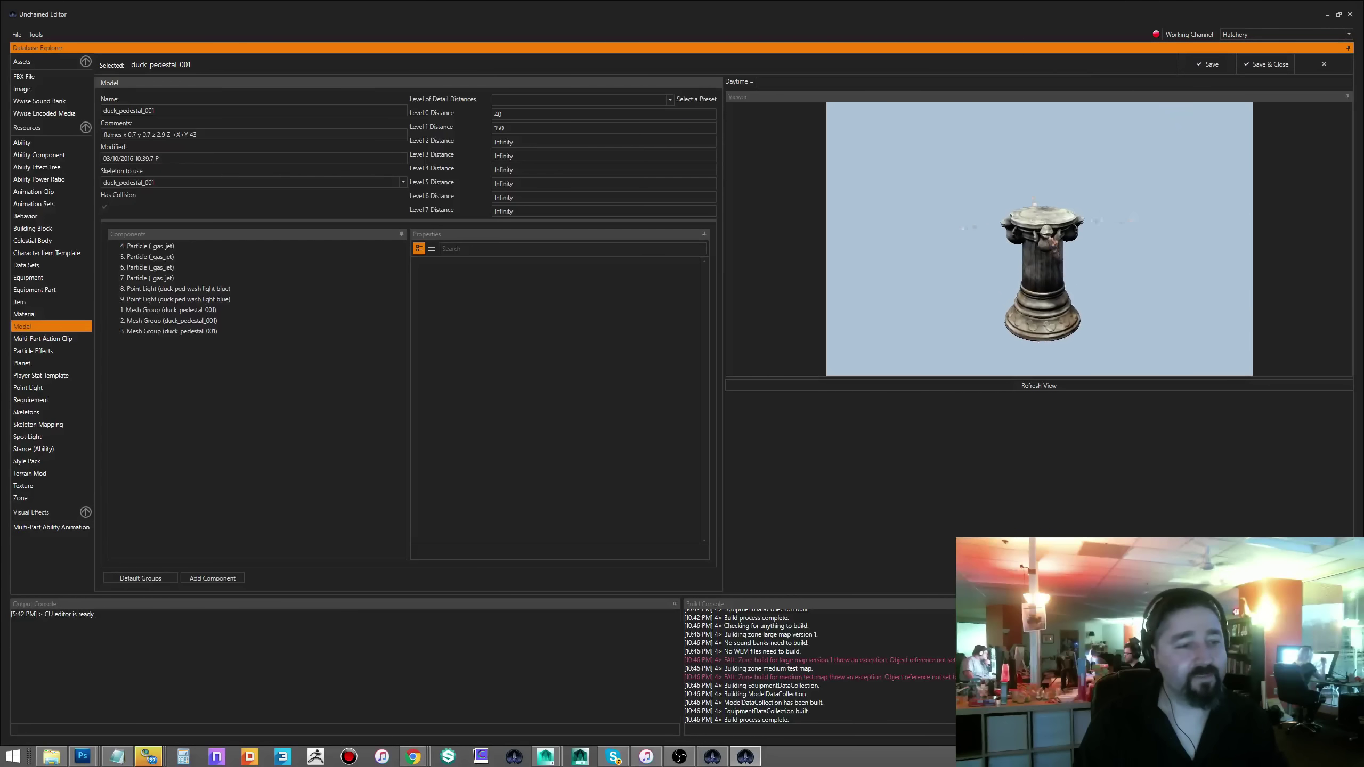
{"action": "scroll", "coordinate": [1025, 217], "scroll_direction": "up", "scroll_amount": 5}
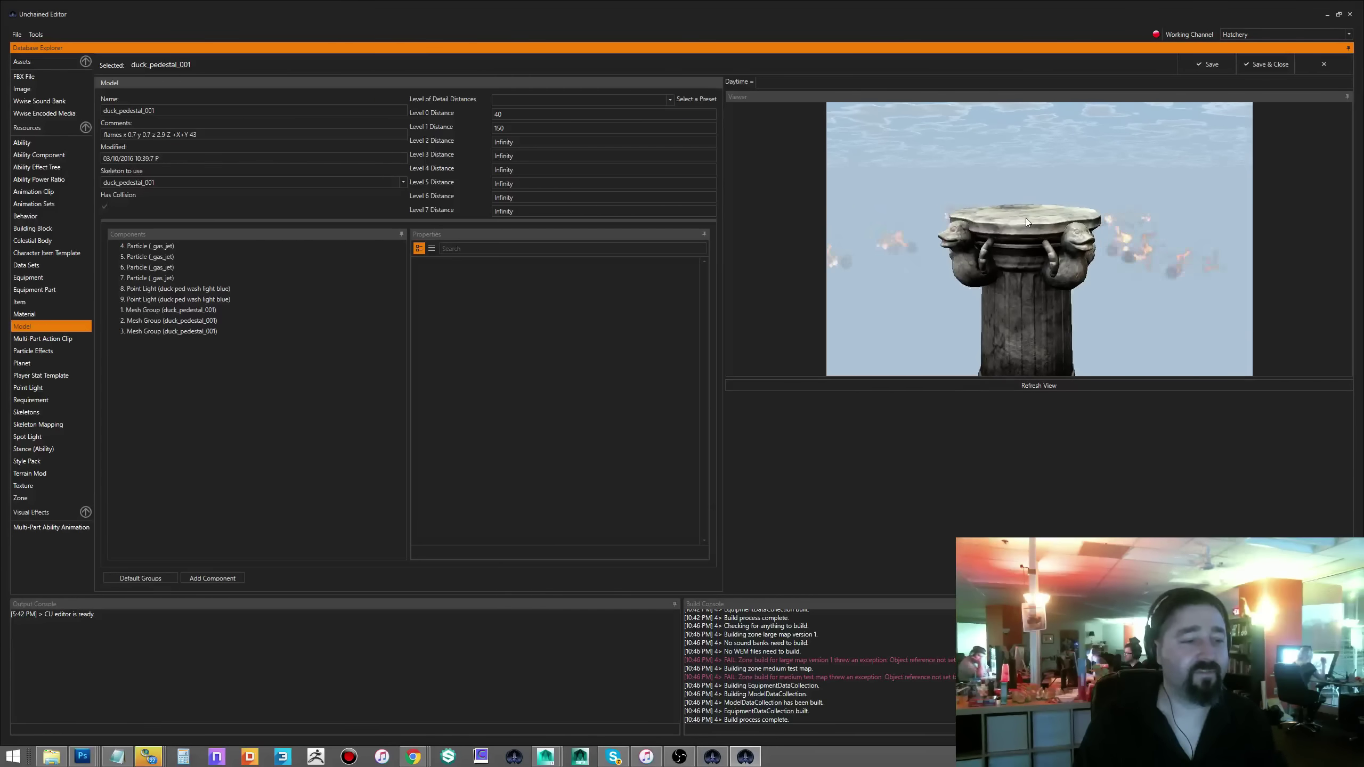